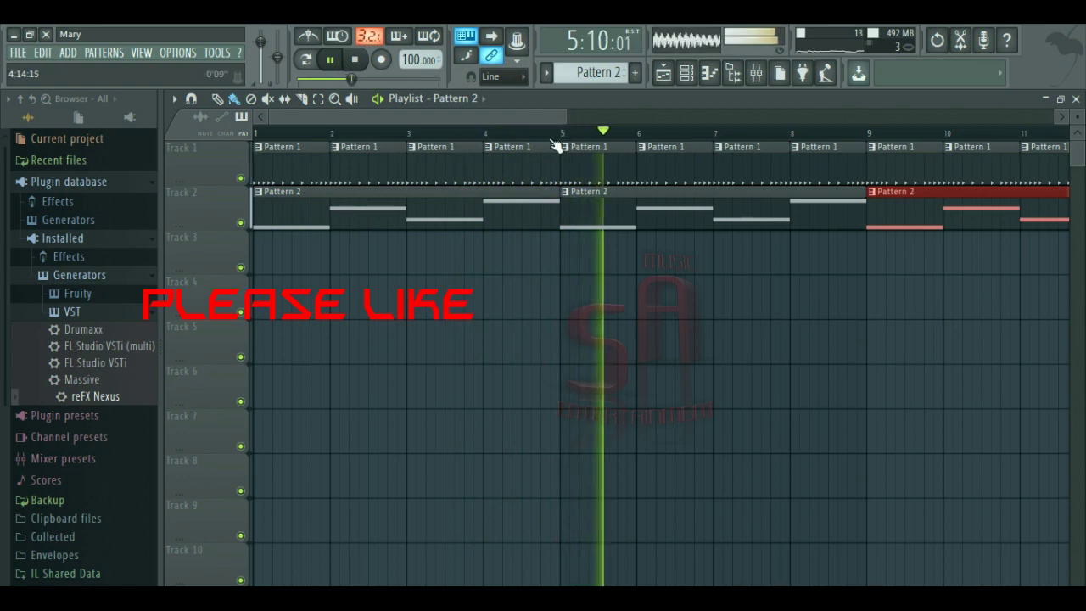
{"action": "scroll", "coordinate": [554, 142], "scroll_direction": "down", "scroll_amount": 2}
{"action": "scroll", "coordinate": [554, 176], "scroll_direction": "down", "scroll_amount": 1}
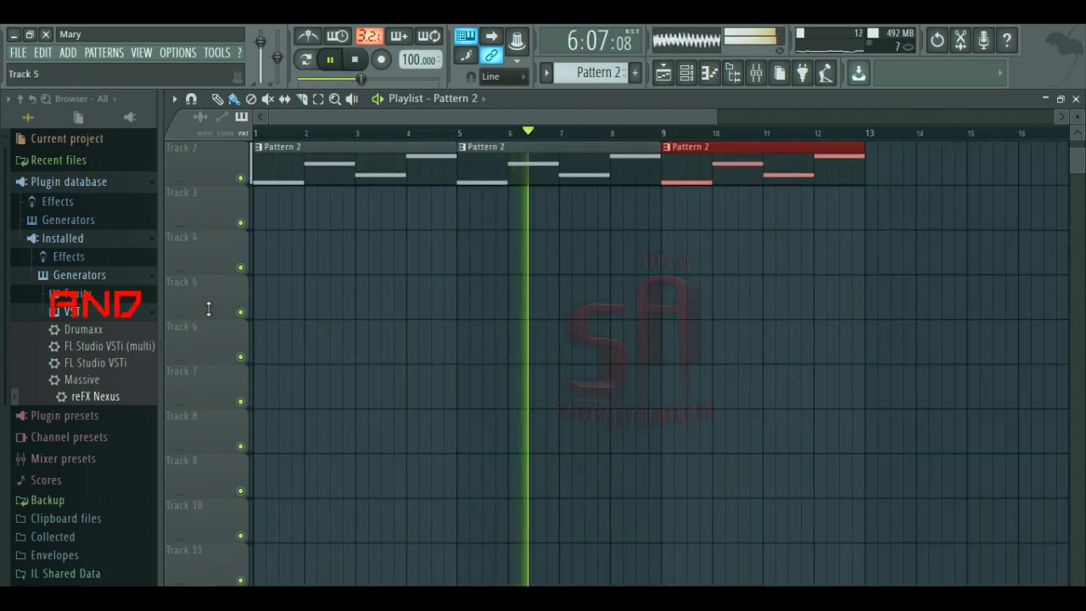
{"action": "left_click", "coordinate": [68, 311]}
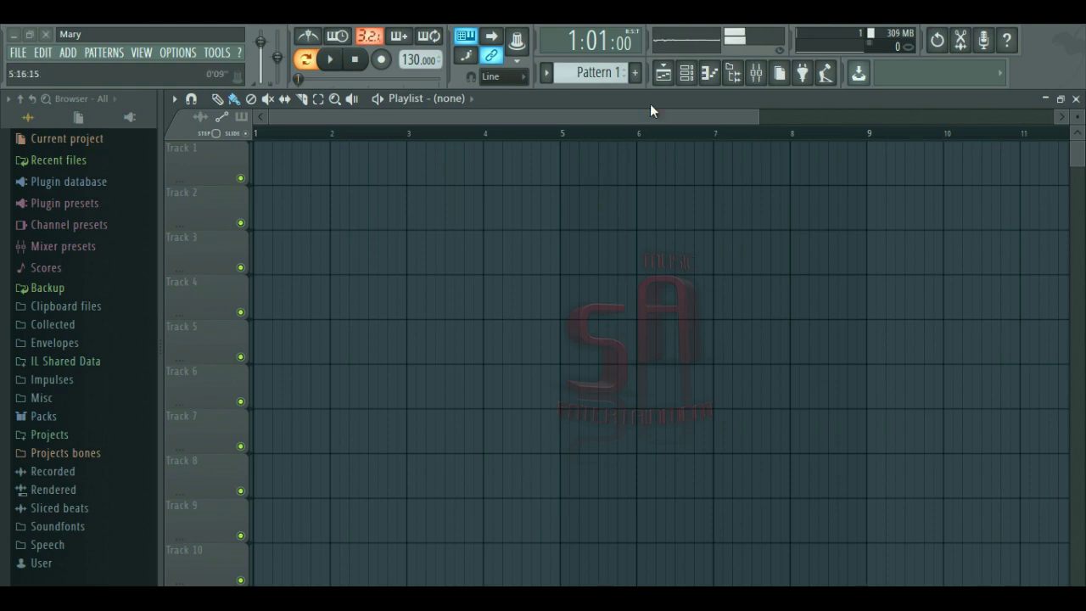
Open the Channel rack and place it over the upper middle of the empty playlist.
{"action": "left_click", "coordinate": [687, 72]}
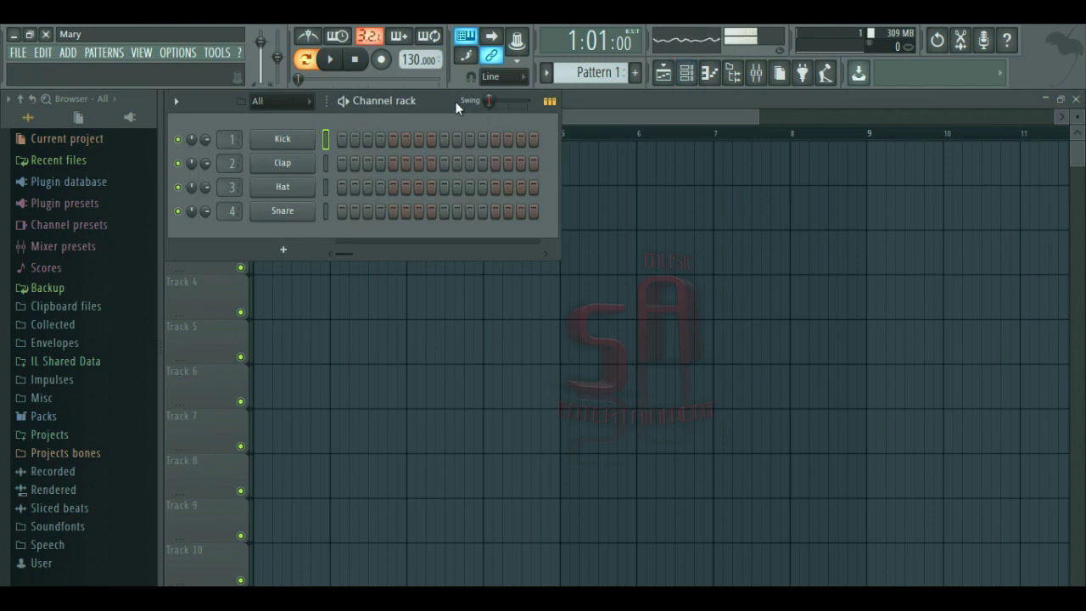
{"action": "left_click_drag", "start_coordinate": [480, 101], "coordinate": [844, 147]}
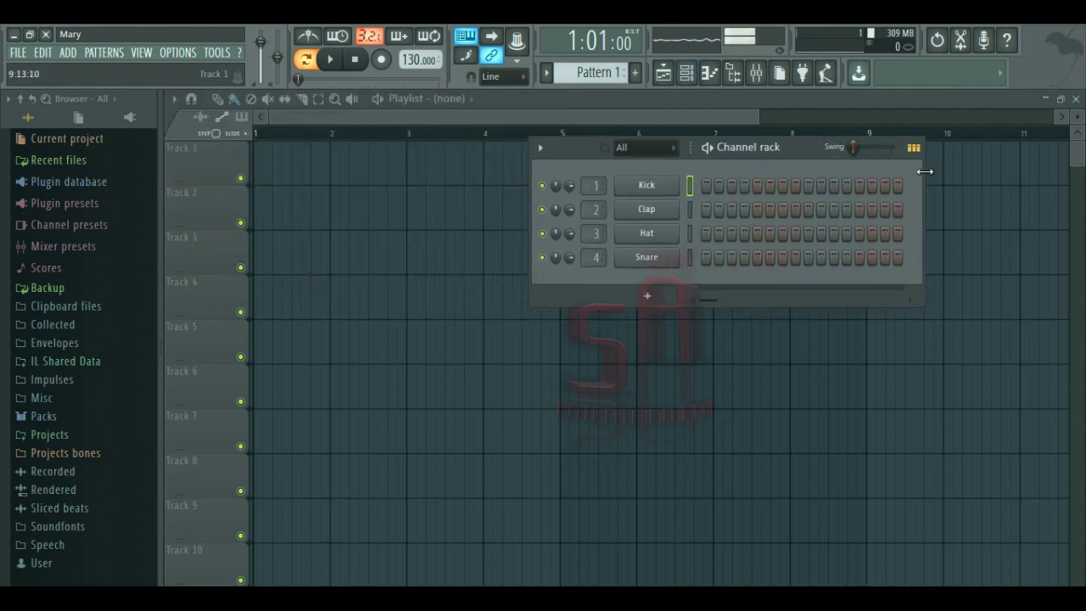
{"action": "mouse_move", "coordinate": [922, 170]}
{"action": "left_mouse_down"}
{"action": "mouse_move", "coordinate": [1006, 170]}
{"action": "mouse_move", "coordinate": [925, 174]}
{"action": "left_mouse_up"}
{"action": "left_click_drag", "start_coordinate": [817, 147], "coordinate": [695, 202]}
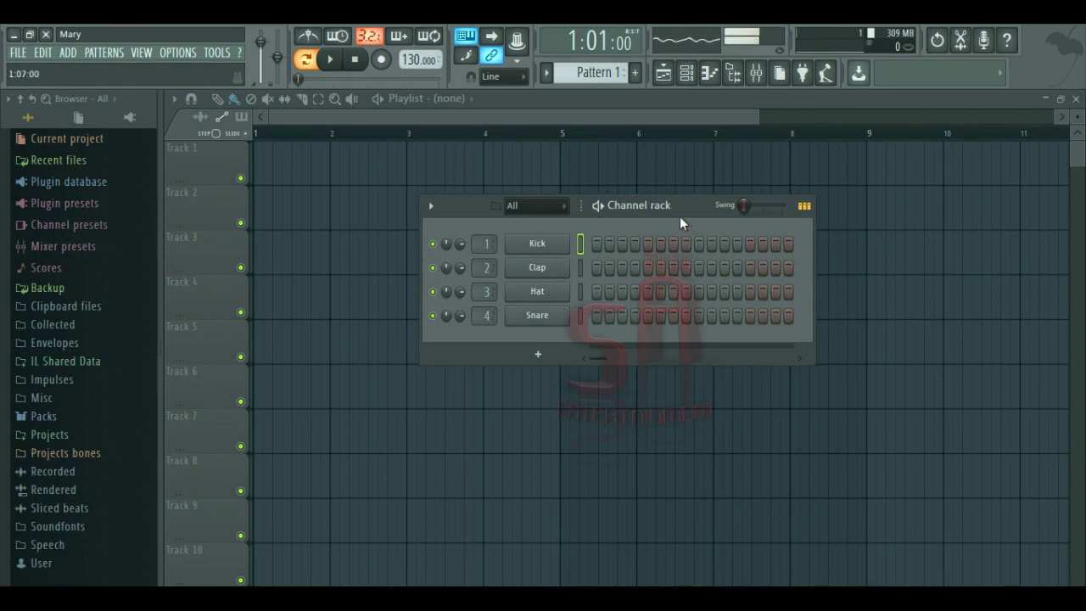
{"action": "left_click_drag", "start_coordinate": [689, 205], "coordinate": [590, 153]}
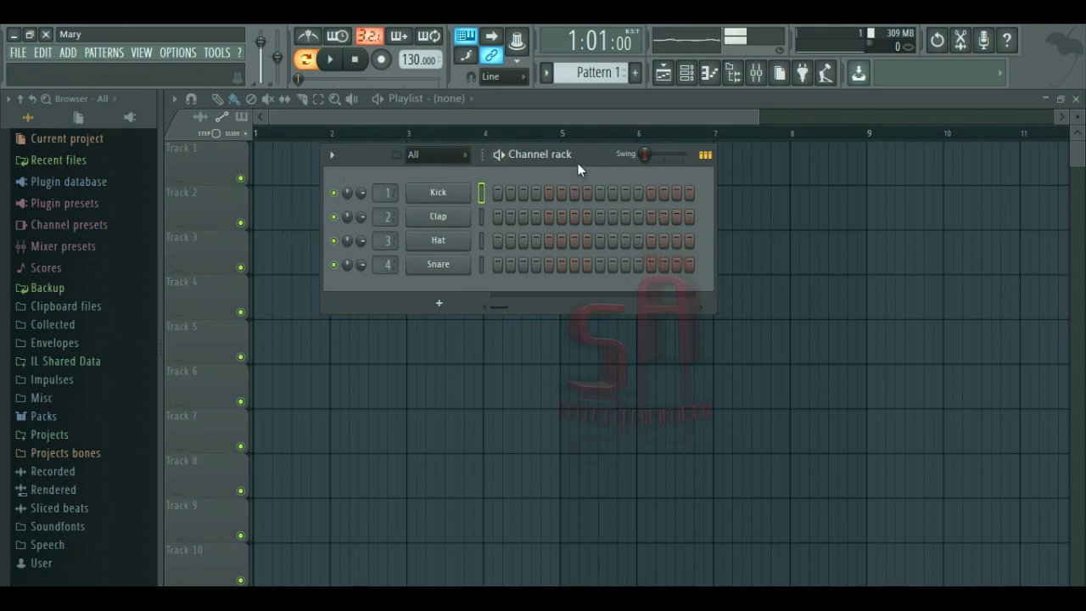
{"action": "left_click_drag", "start_coordinate": [611, 161], "coordinate": [709, 163]}
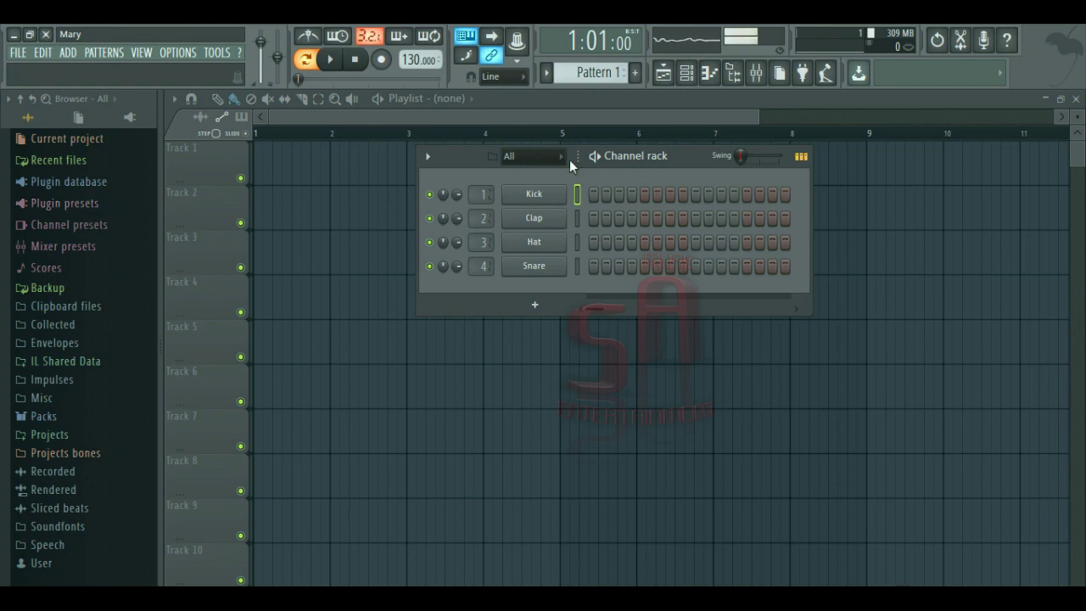
{"action": "mouse_move", "coordinate": [701, 164]}
{"action": "left_mouse_down"}
{"action": "mouse_move", "coordinate": [671, 160]}
{"action": "mouse_move", "coordinate": [689, 161]}
{"action": "left_mouse_up"}
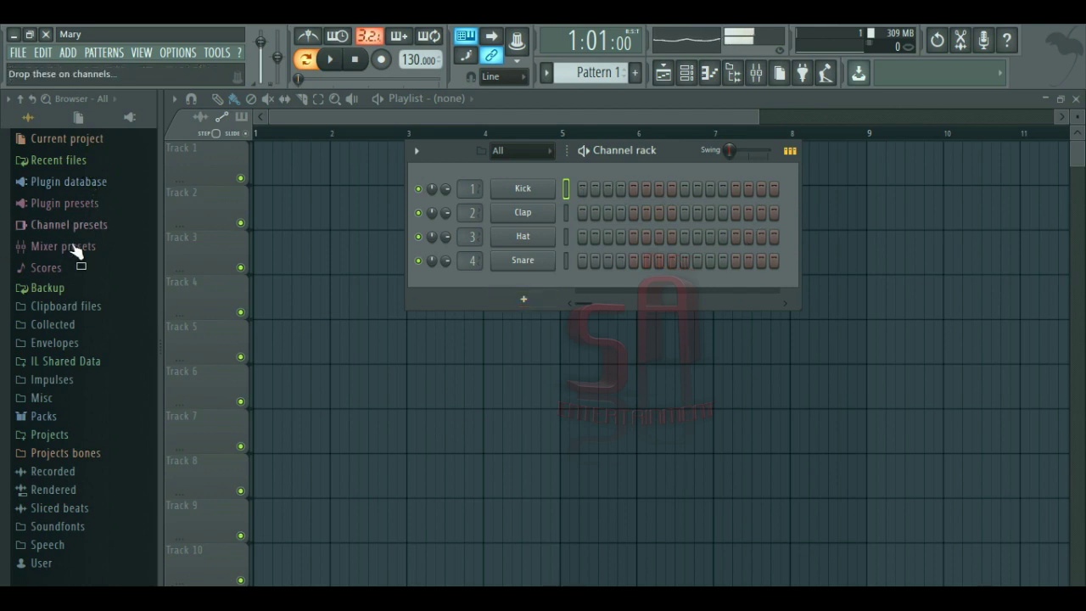
Expand Packs in the browser down to the Tabla Samples folder of the indian pack.
{"action": "left_click", "coordinate": [46, 415]}
{"action": "scroll", "coordinate": [86, 268], "scroll_direction": "down", "scroll_amount": 5}
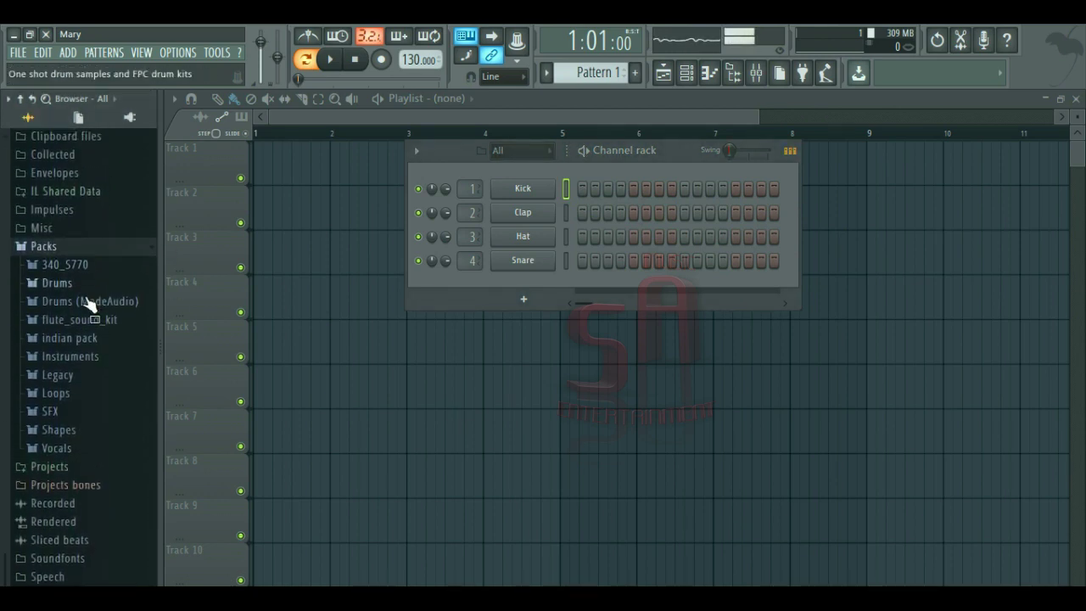
{"action": "left_click", "coordinate": [85, 339]}
{"action": "scroll", "coordinate": [126, 365], "scroll_direction": "down", "scroll_amount": 5}
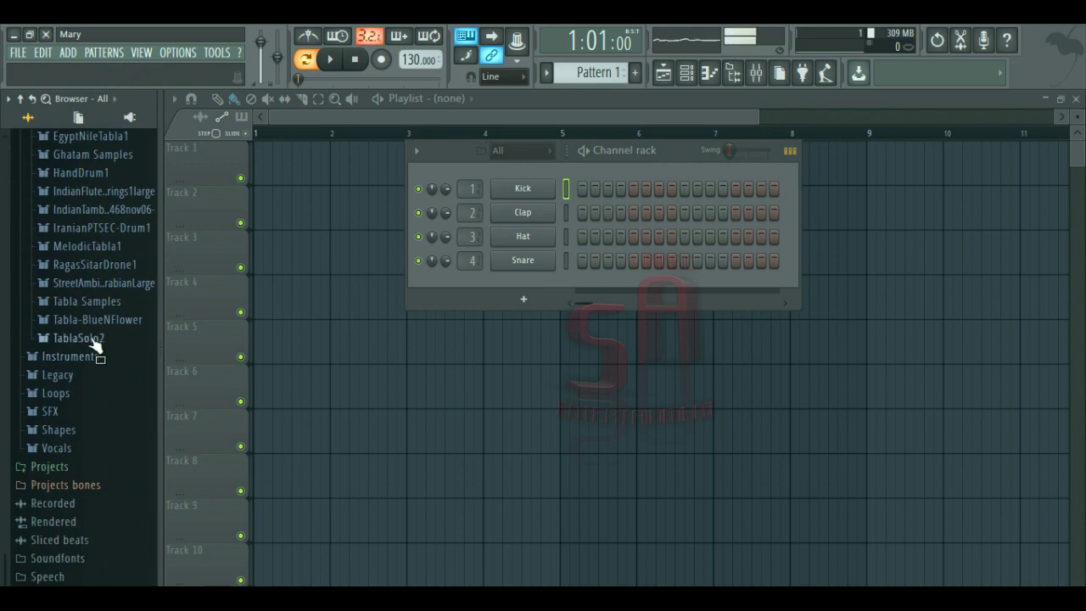
{"action": "left_click", "coordinate": [87, 302]}
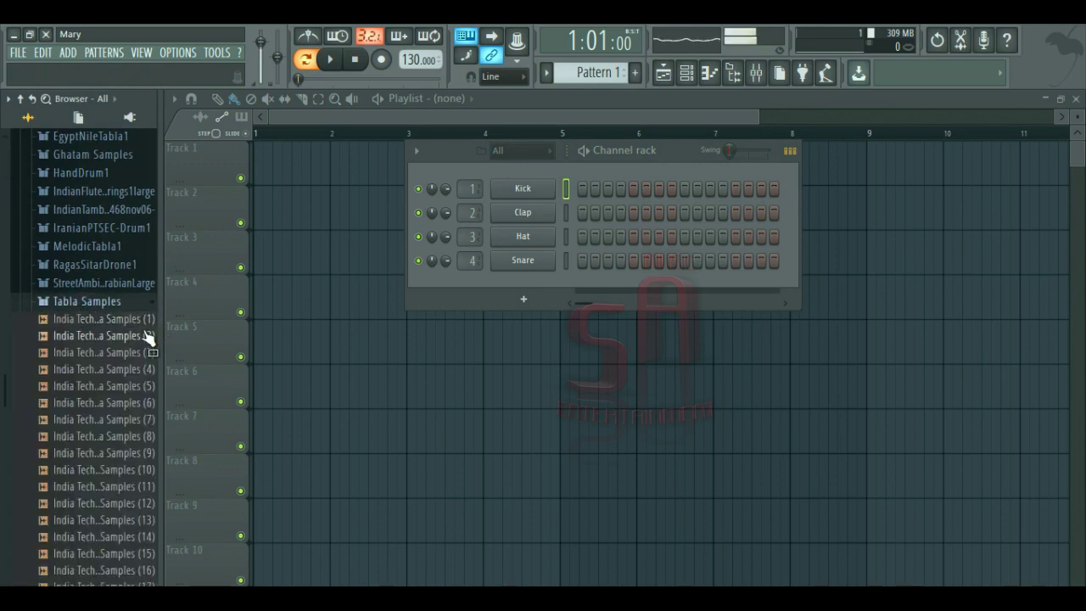
{"action": "scroll", "coordinate": [144, 333], "scroll_direction": "down", "scroll_amount": 2}
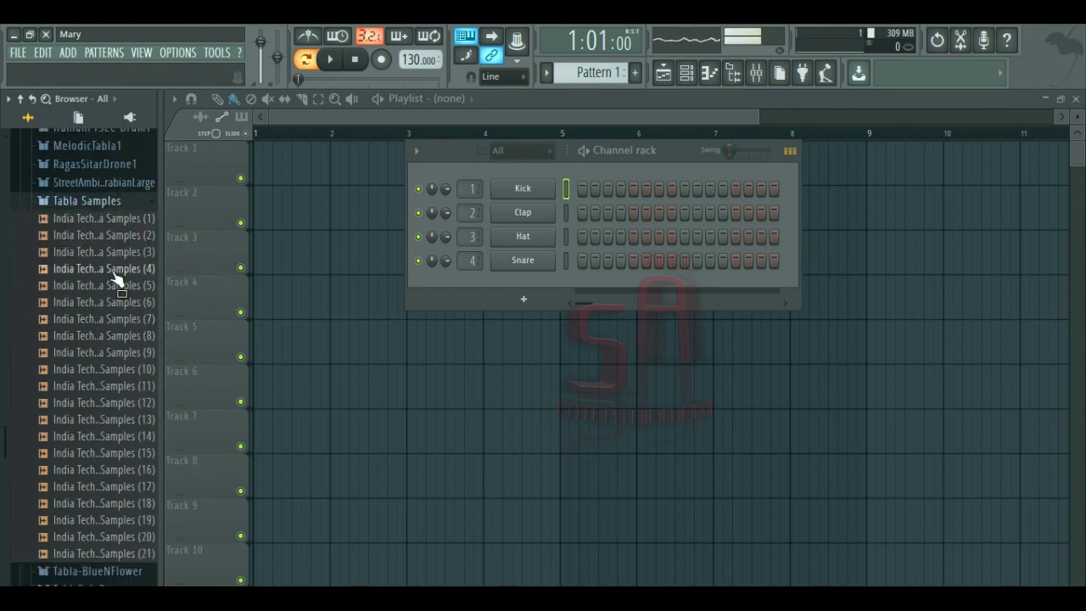
{"action": "scroll", "coordinate": [112, 279], "scroll_direction": "down", "scroll_amount": 3}
{"action": "scroll", "coordinate": [110, 278], "scroll_direction": "up", "scroll_amount": 5}
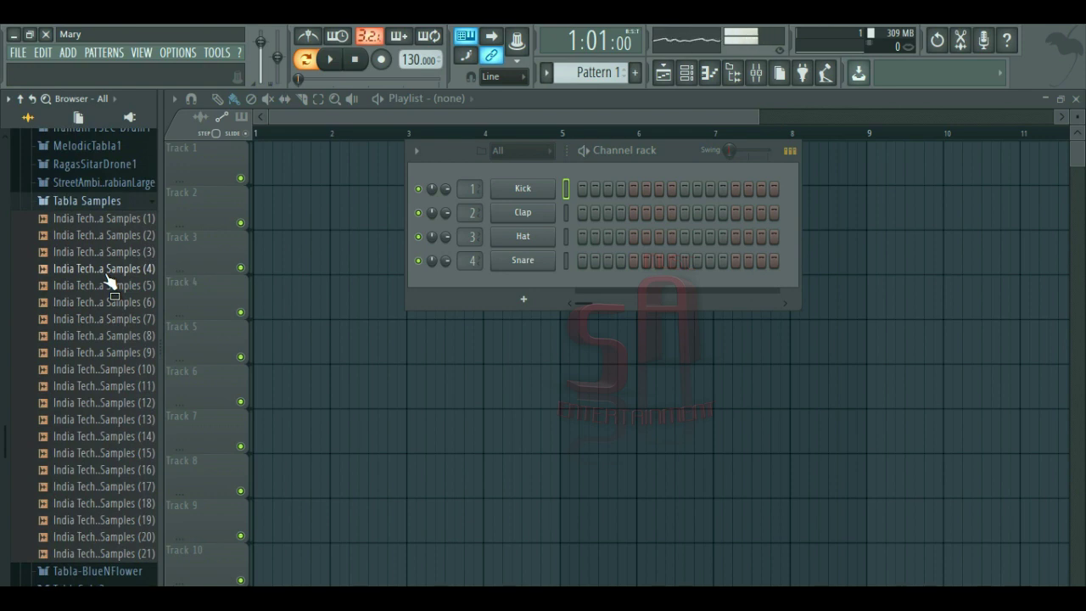
Audition the India Tech tabla samples one after another, from (1) to (18).
{"action": "left_click", "coordinate": [117, 223]}
{"action": "left_click", "coordinate": [119, 236]}
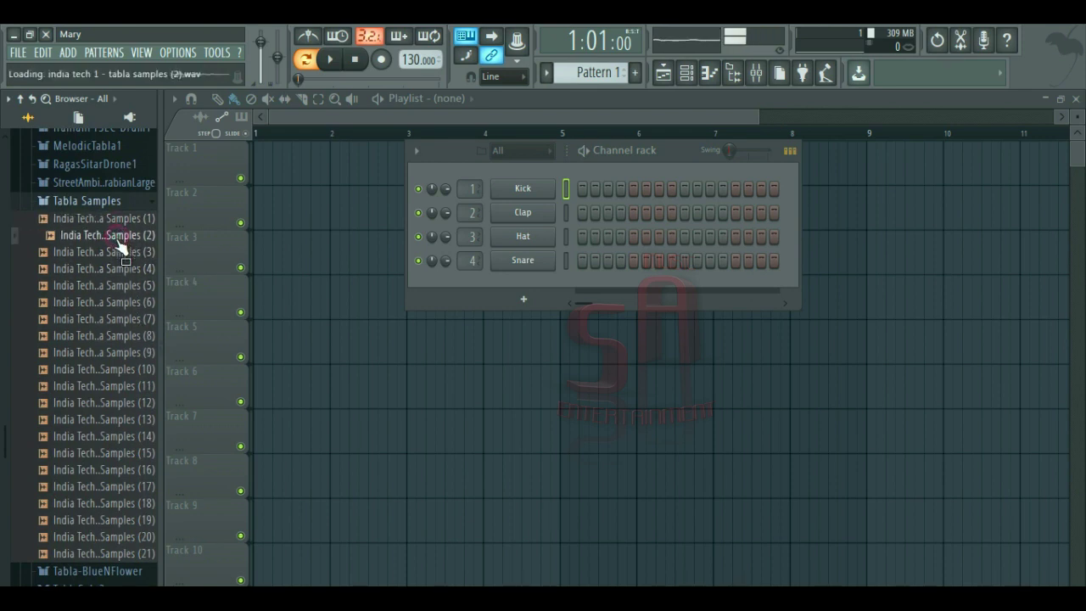
{"action": "left_click", "coordinate": [123, 252]}
{"action": "left_click", "coordinate": [132, 286]}
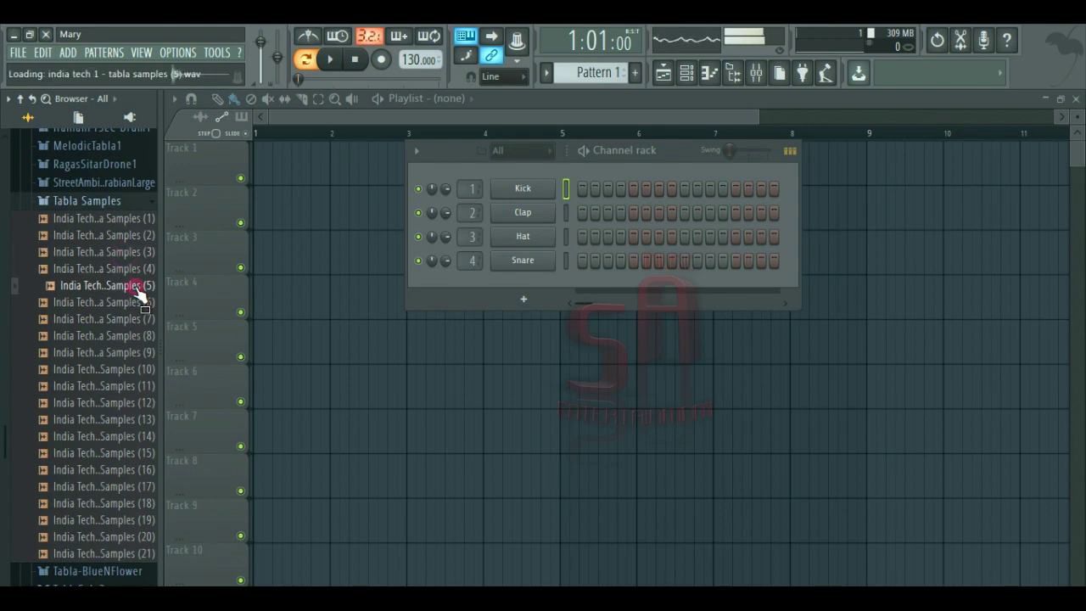
{"action": "left_click", "coordinate": [129, 303]}
{"action": "left_click", "coordinate": [127, 319]}
{"action": "left_click", "coordinate": [126, 336]}
{"action": "left_click", "coordinate": [126, 352]}
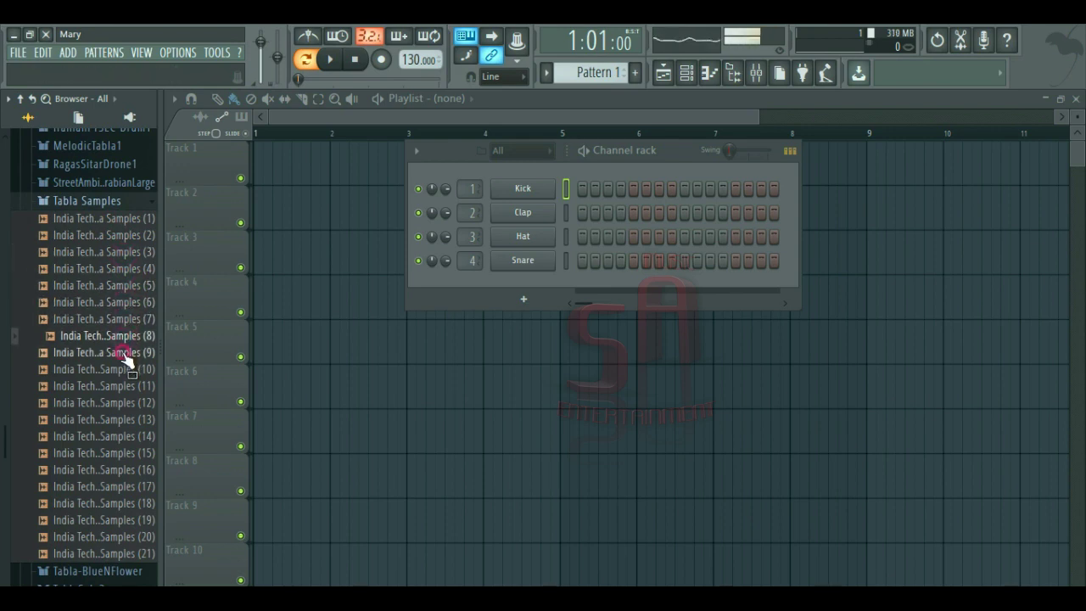
{"action": "left_click", "coordinate": [128, 369]}
{"action": "left_click", "coordinate": [129, 386]}
{"action": "left_click", "coordinate": [127, 403]}
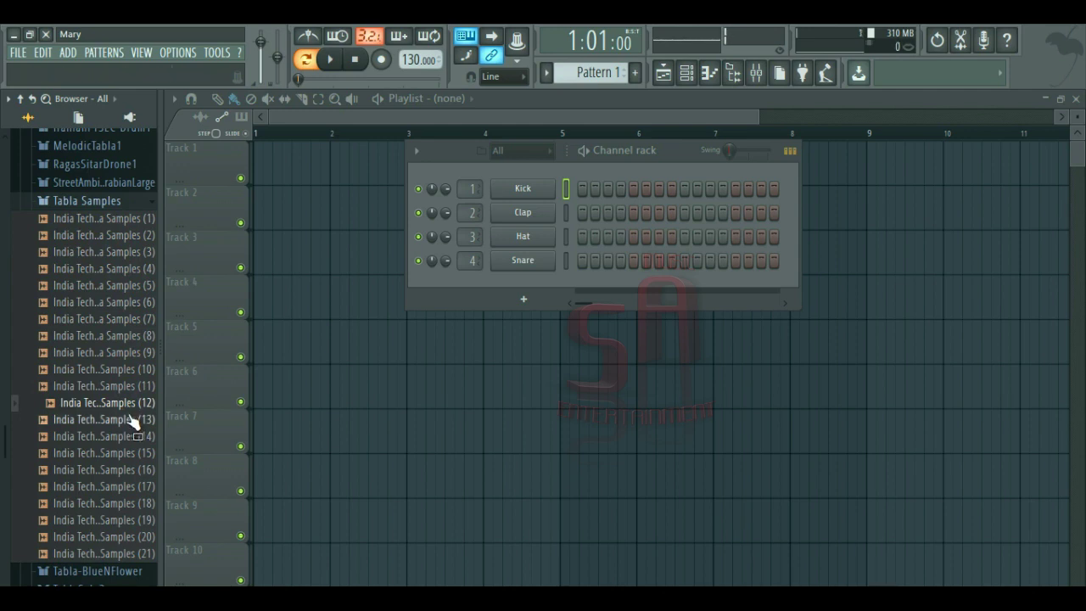
{"action": "left_click", "coordinate": [132, 420]}
{"action": "left_click", "coordinate": [132, 437]}
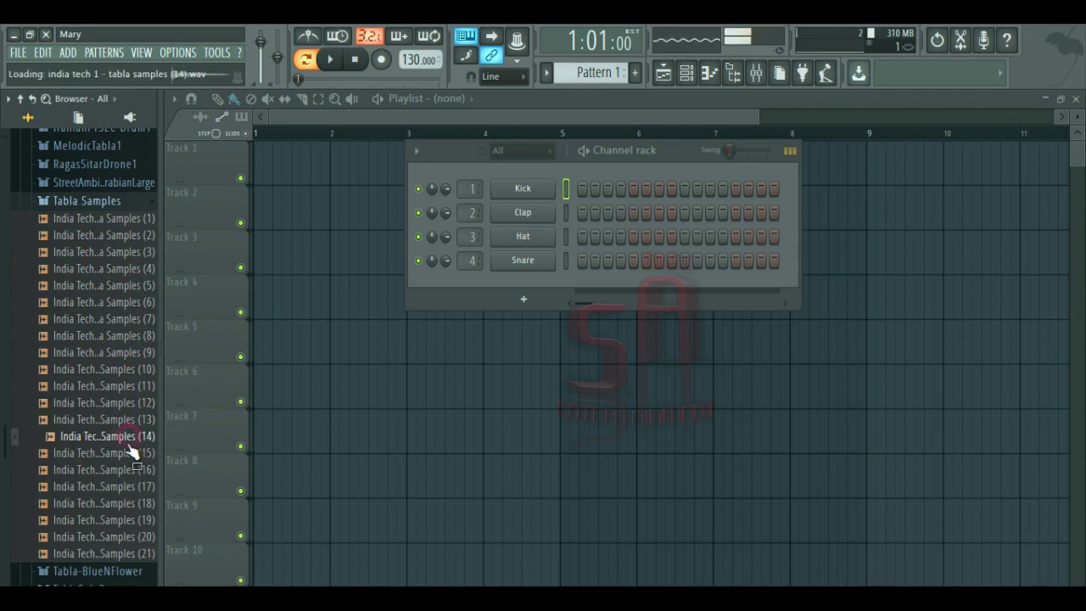
{"action": "left_click", "coordinate": [129, 453]}
{"action": "left_click", "coordinate": [130, 469]}
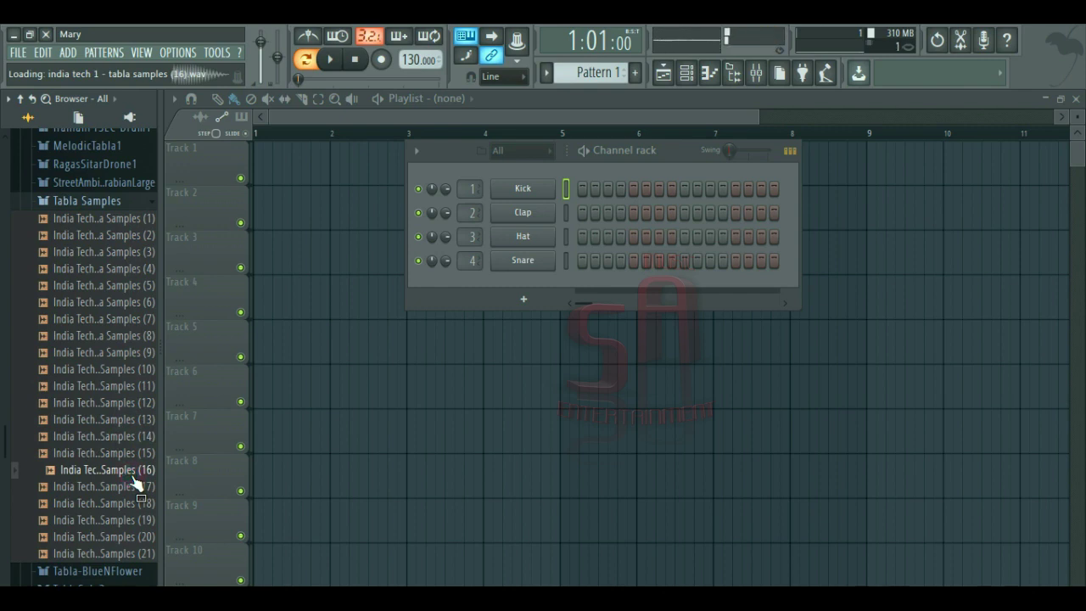
{"action": "left_click", "coordinate": [132, 486]}
{"action": "left_click", "coordinate": [133, 502]}
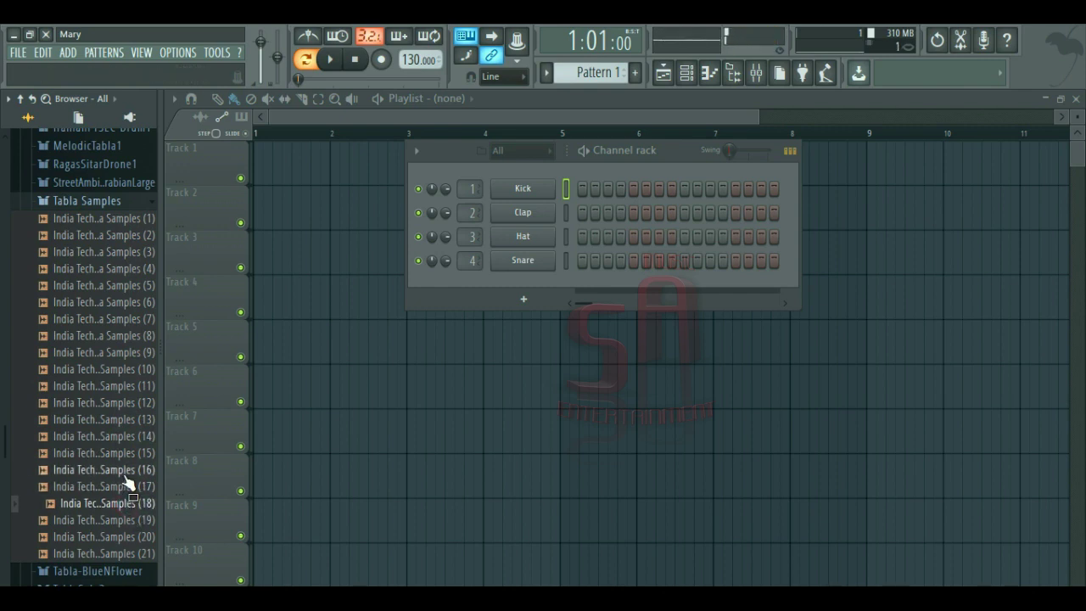
Replace the Kick channel's sound with tabla sample (16) and the Clap channel's sound with tabla sample (18).
{"action": "left_click_drag", "start_coordinate": [123, 469], "coordinate": [520, 192]}
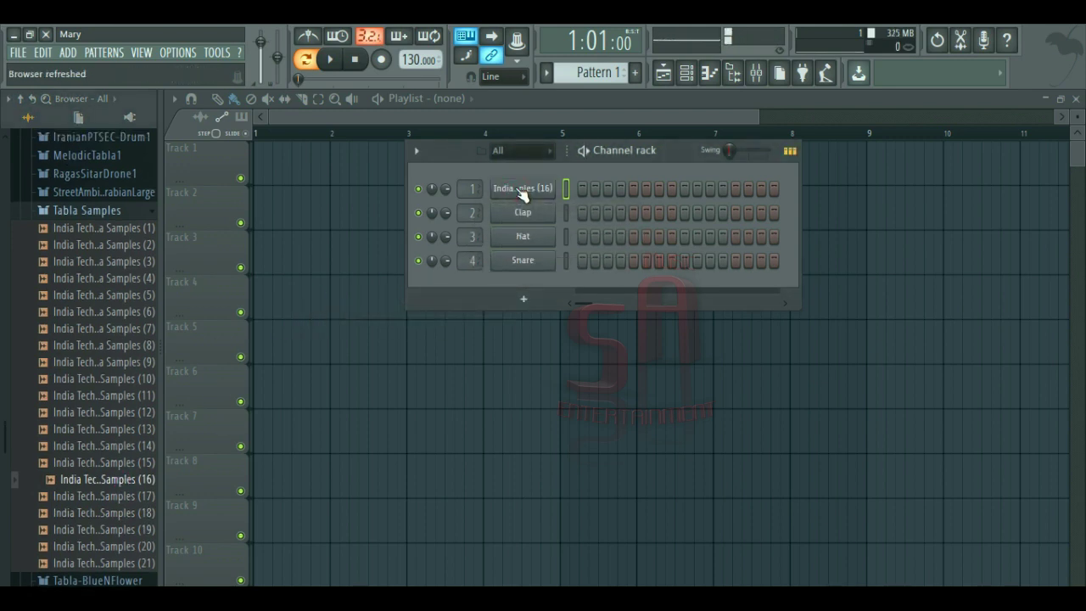
{"action": "left_click", "coordinate": [567, 188]}
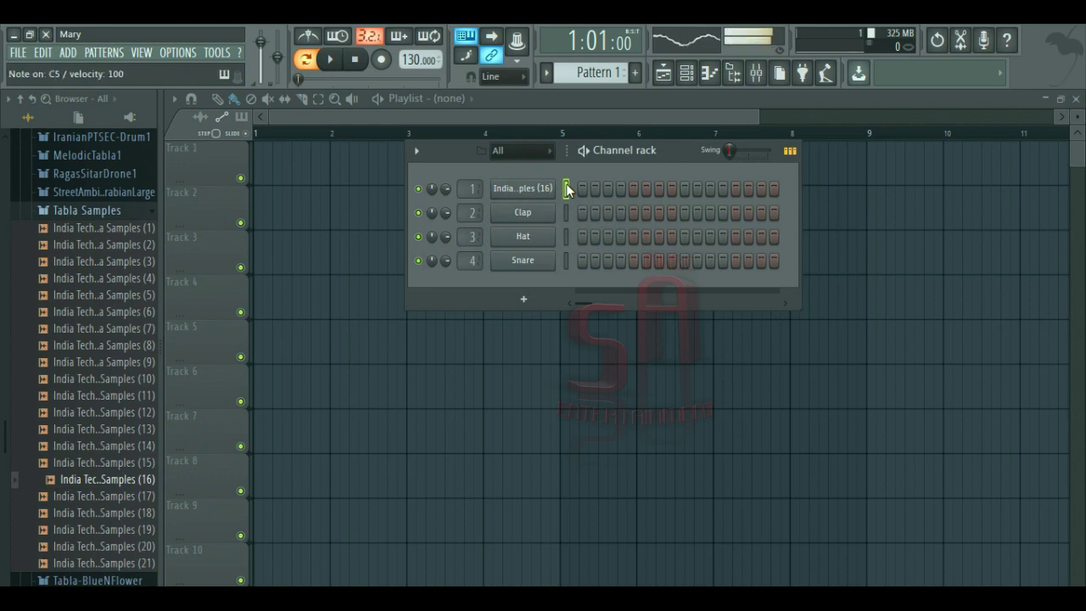
{"action": "left_click", "coordinate": [110, 513]}
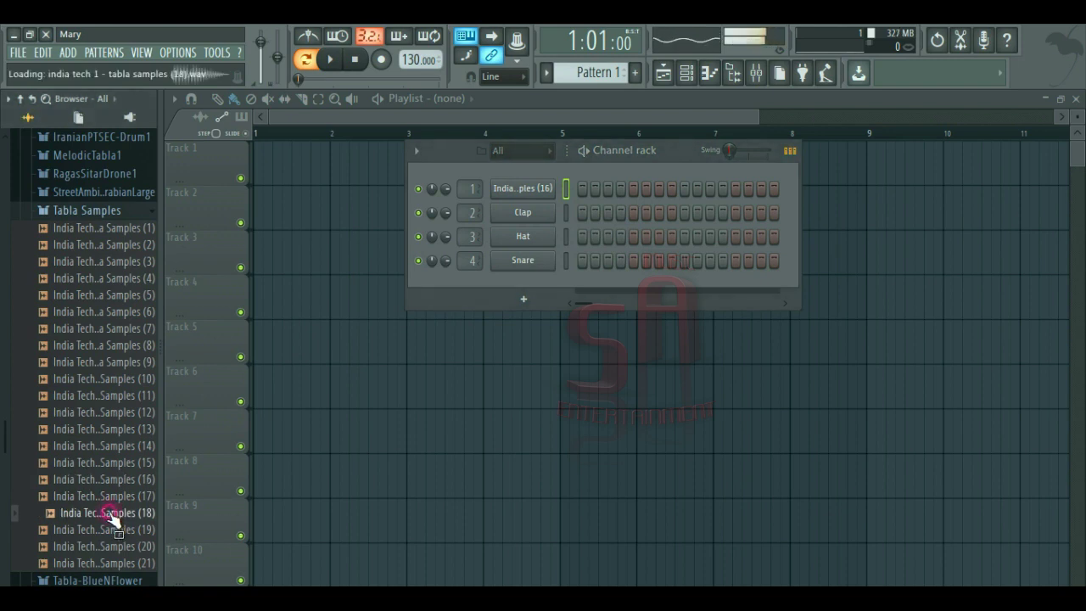
{"action": "left_click", "coordinate": [122, 498]}
{"action": "left_click", "coordinate": [124, 512]}
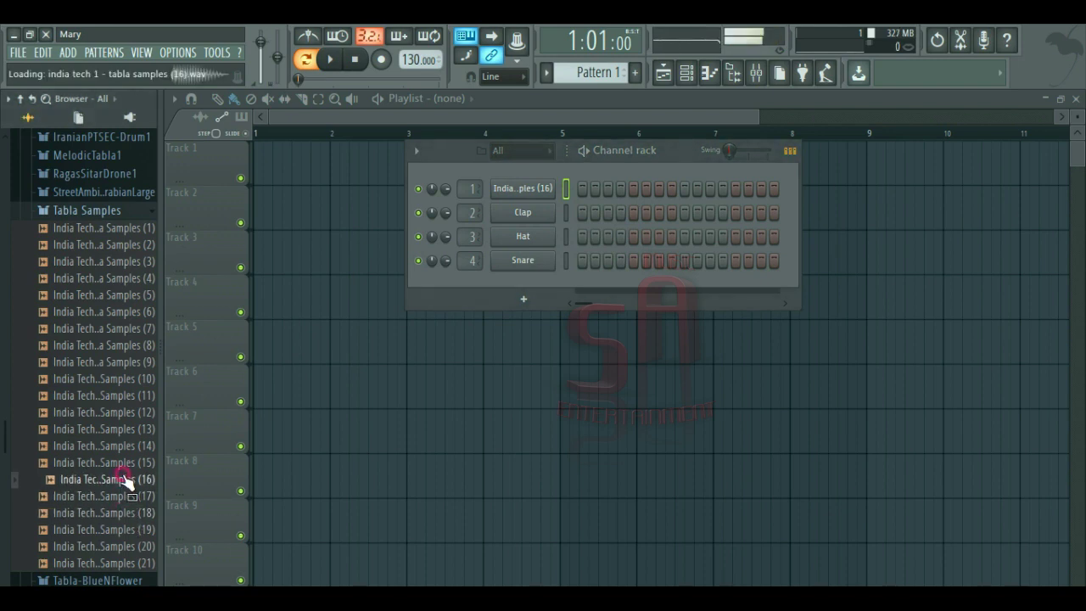
{"action": "left_click_drag", "start_coordinate": [129, 520], "coordinate": [521, 213]}
{"action": "key", "text": "q"}
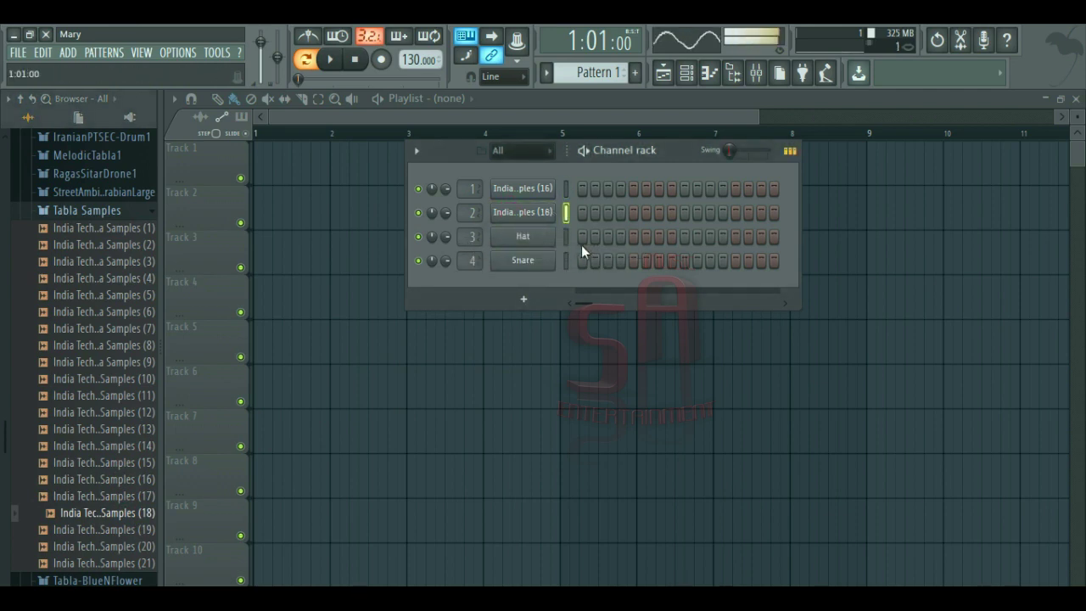
{"action": "left_click", "coordinate": [566, 190]}
{"action": "key", "text": "q"}
{"action": "left_click", "coordinate": [566, 210]}
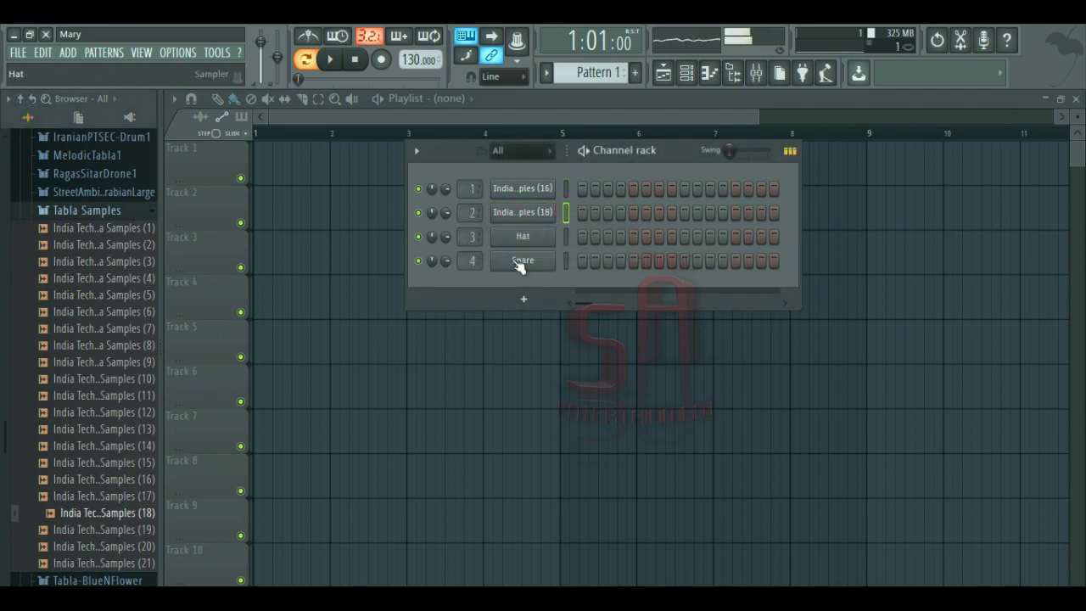
Audition the low-numbered tabla samples, and load sample (5) onto the Hat channel and sample (6) onto the Snare channel.
{"action": "left_click", "coordinate": [127, 246]}
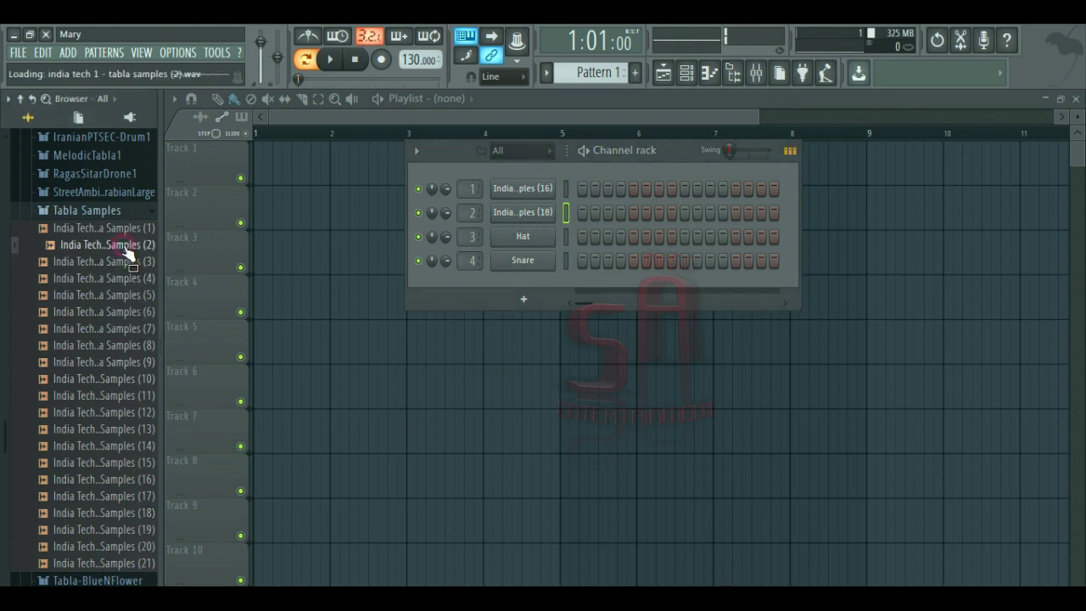
{"action": "left_click", "coordinate": [127, 229]}
{"action": "left_click", "coordinate": [123, 265]}
{"action": "left_click", "coordinate": [123, 295]}
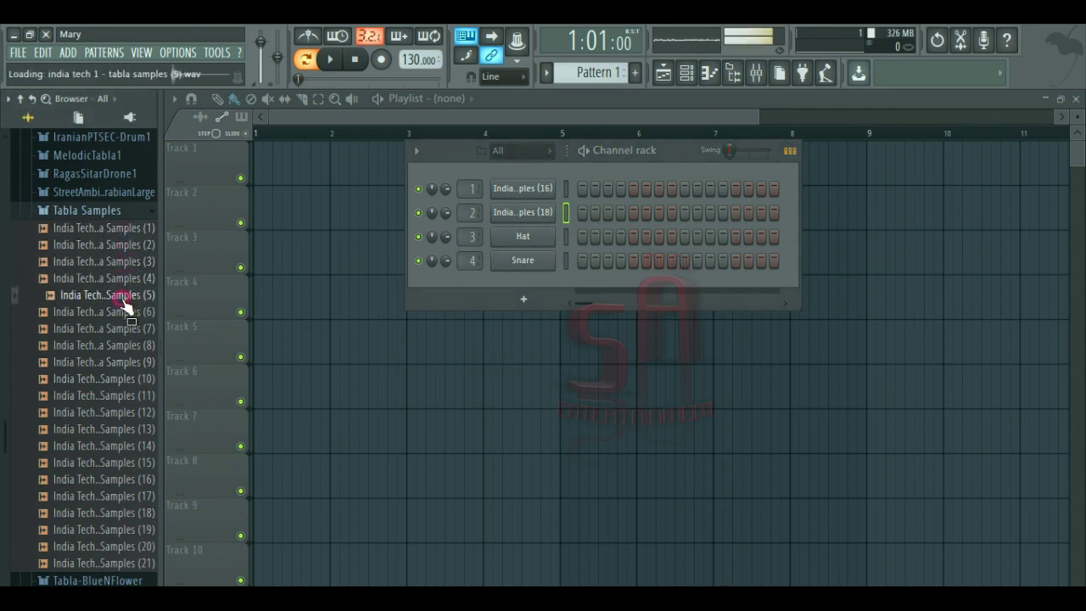
{"action": "left_click", "coordinate": [127, 312]}
{"action": "left_click", "coordinate": [132, 297]}
{"action": "left_click_drag", "start_coordinate": [150, 294], "coordinate": [532, 241]}
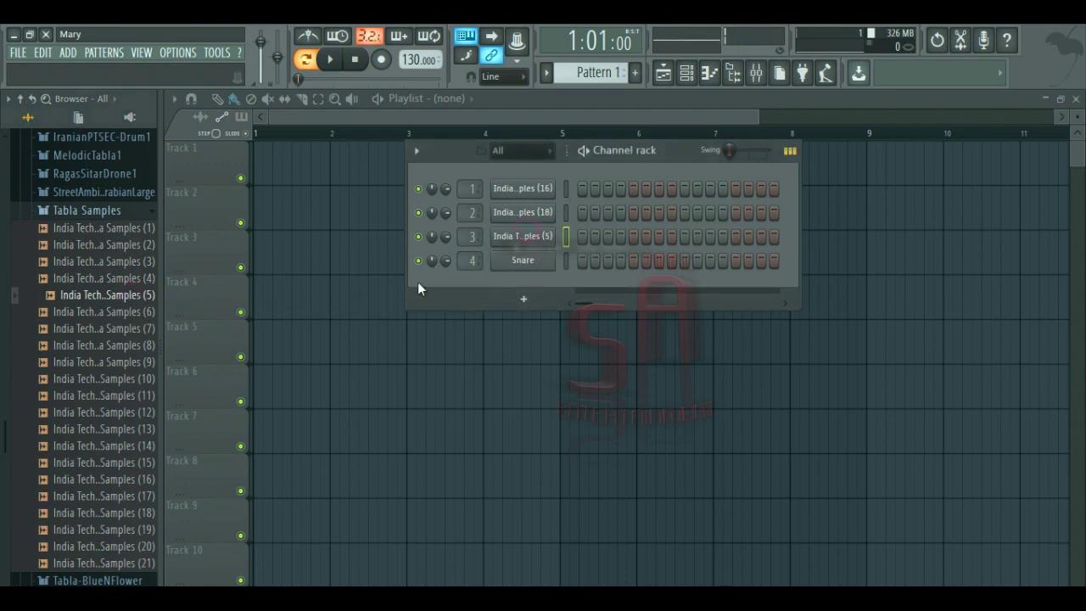
{"action": "left_click", "coordinate": [136, 314]}
{"action": "left_click_drag", "start_coordinate": [136, 318], "coordinate": [523, 261]}
Audition the four tabla channels in the Channel rack in turn.
{"action": "left_click", "coordinate": [566, 188]}
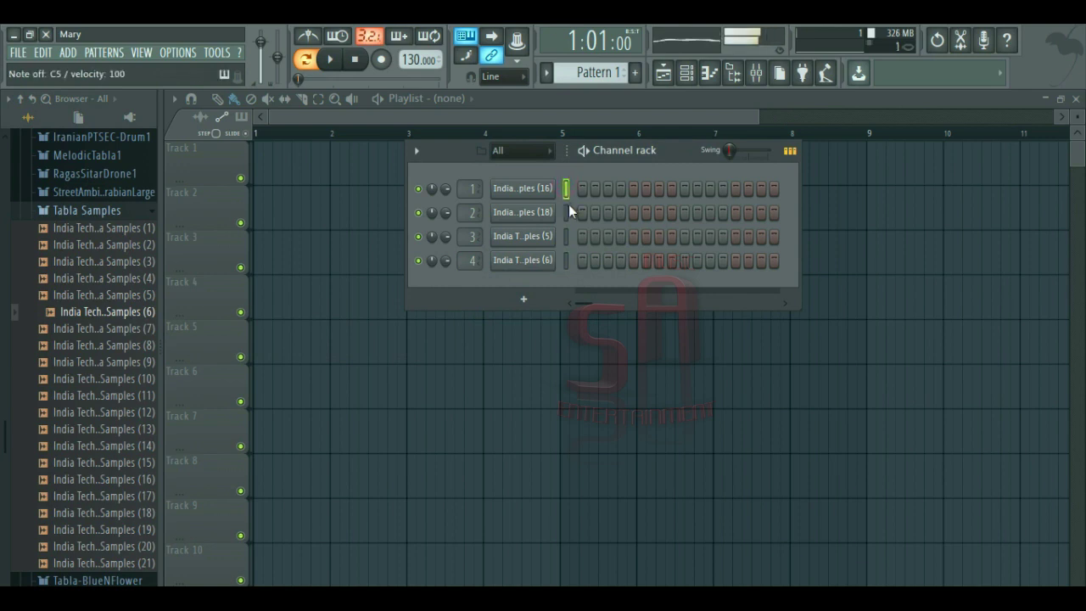
{"action": "left_click", "coordinate": [566, 212]}
{"action": "left_click", "coordinate": [566, 236]}
{"action": "left_click", "coordinate": [566, 260]}
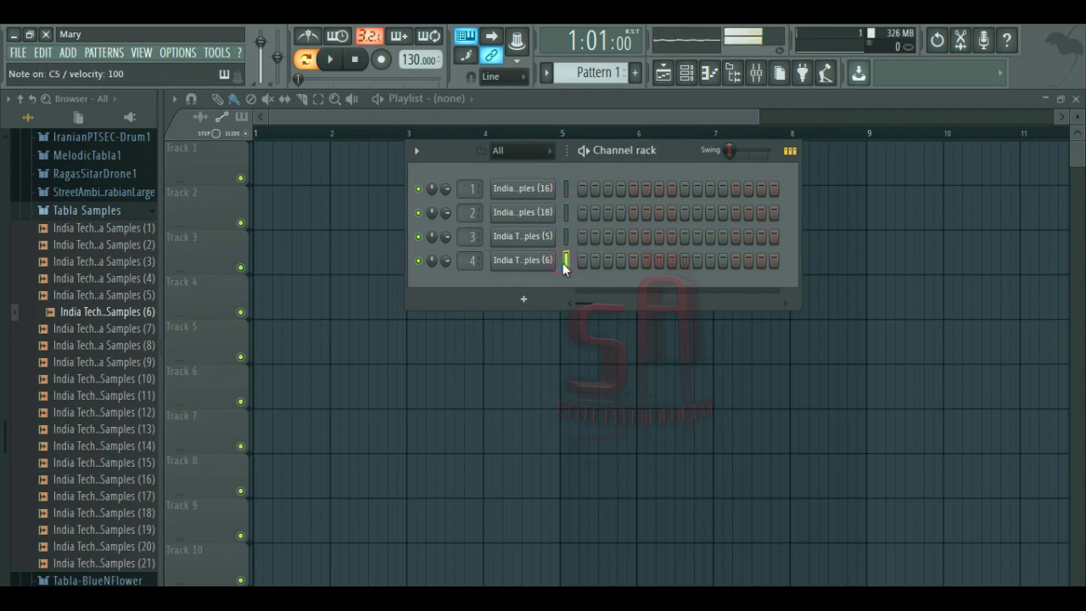
{"action": "key", "text": "Up"}
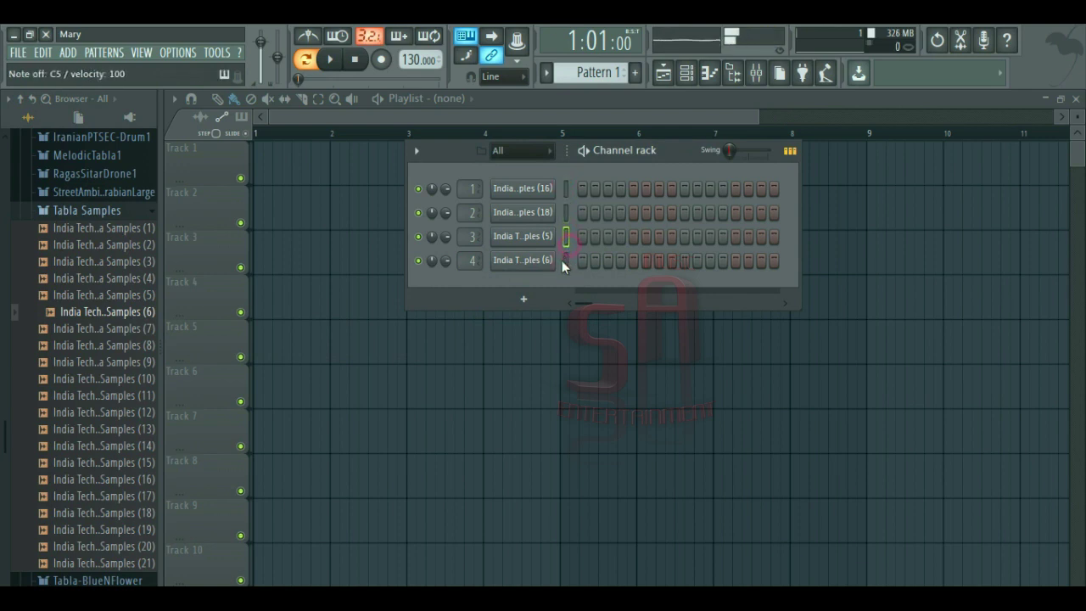
{"action": "left_click", "coordinate": [565, 261]}
Audition tabla samples (2) to (4) repeatedly, and add samples (2) and (3) as new channels in the Channel rack.
{"action": "left_click", "coordinate": [111, 245]}
{"action": "left_click", "coordinate": [119, 263]}
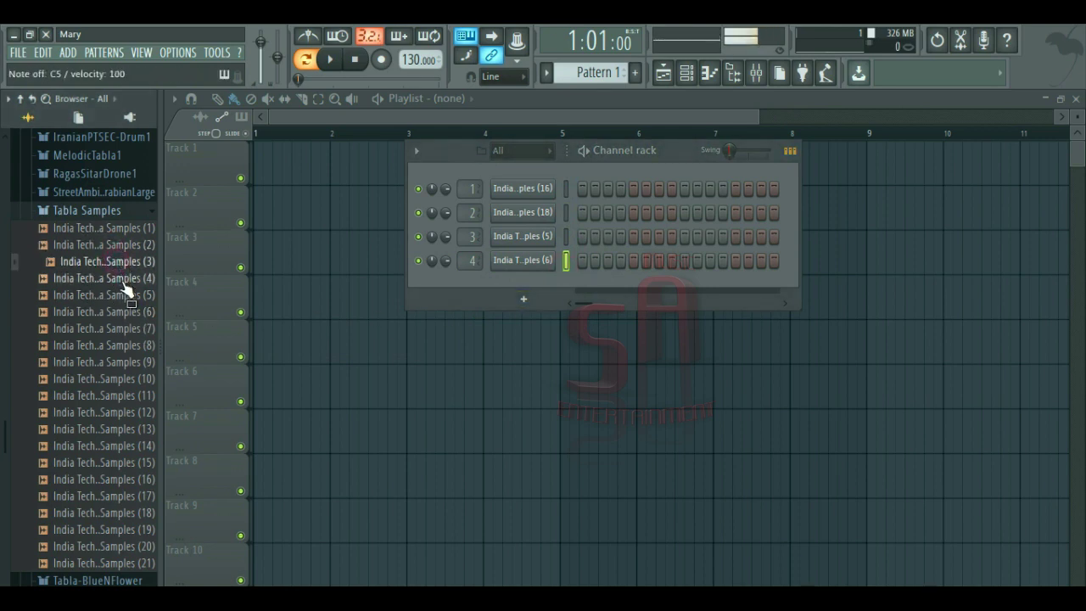
{"action": "left_click", "coordinate": [126, 280]}
{"action": "left_click", "coordinate": [131, 246]}
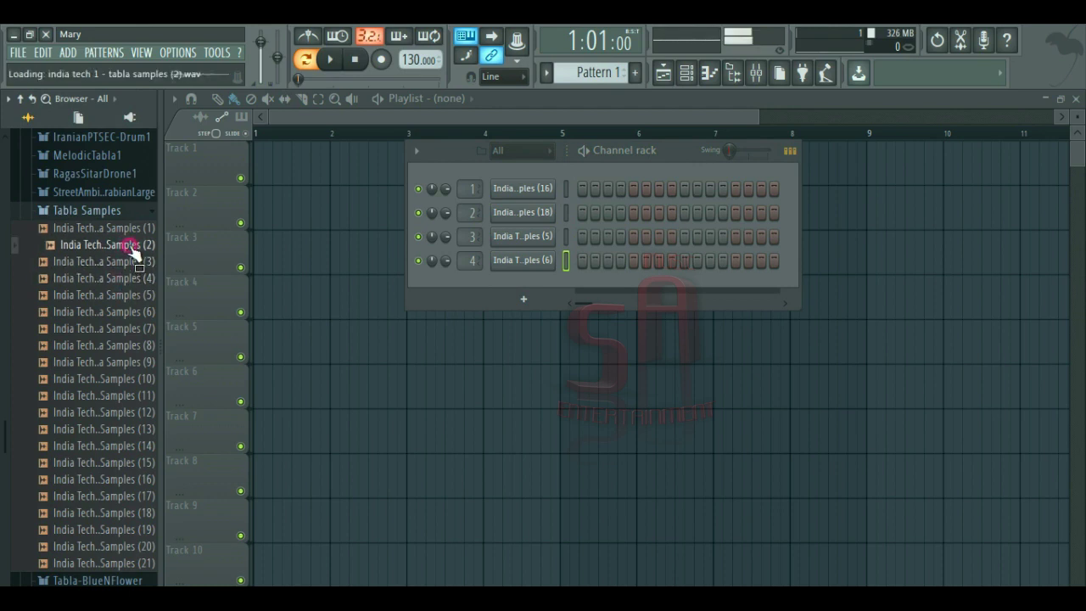
{"action": "left_click", "coordinate": [134, 262]}
{"action": "left_click", "coordinate": [131, 246]}
{"action": "left_click", "coordinate": [137, 280]}
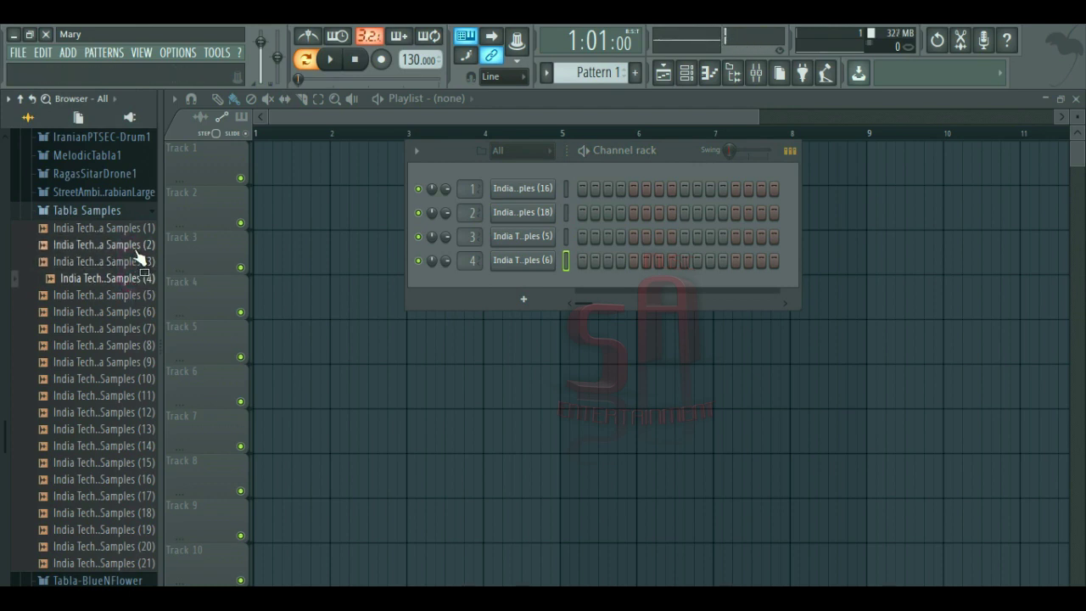
{"action": "left_click", "coordinate": [138, 262]}
{"action": "left_click", "coordinate": [135, 244]}
{"action": "left_click_drag", "start_coordinate": [141, 243], "coordinate": [522, 283]}
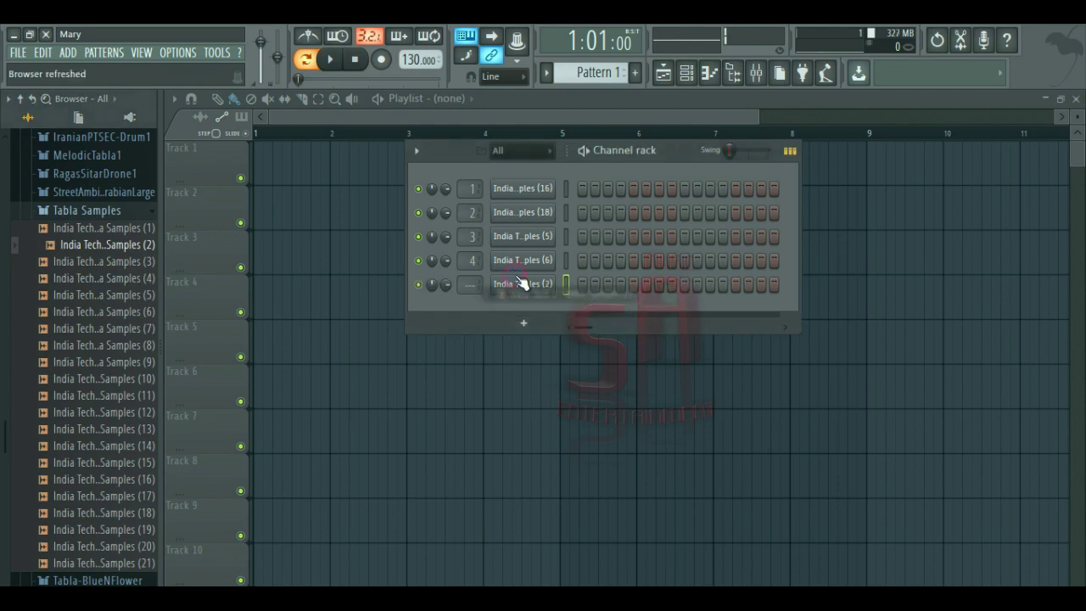
{"action": "left_click_drag", "start_coordinate": [131, 262], "coordinate": [537, 299]}
Audition the six tabla channels in the Channel rack one after another.
{"action": "left_click", "coordinate": [569, 192]}
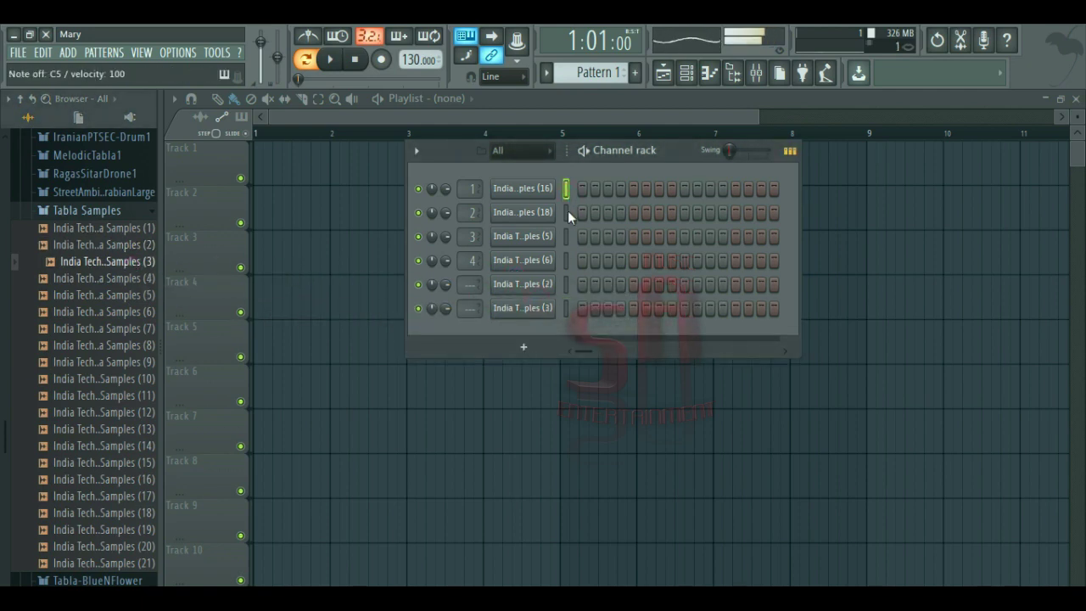
{"action": "left_click", "coordinate": [567, 212]}
{"action": "left_click", "coordinate": [567, 237]}
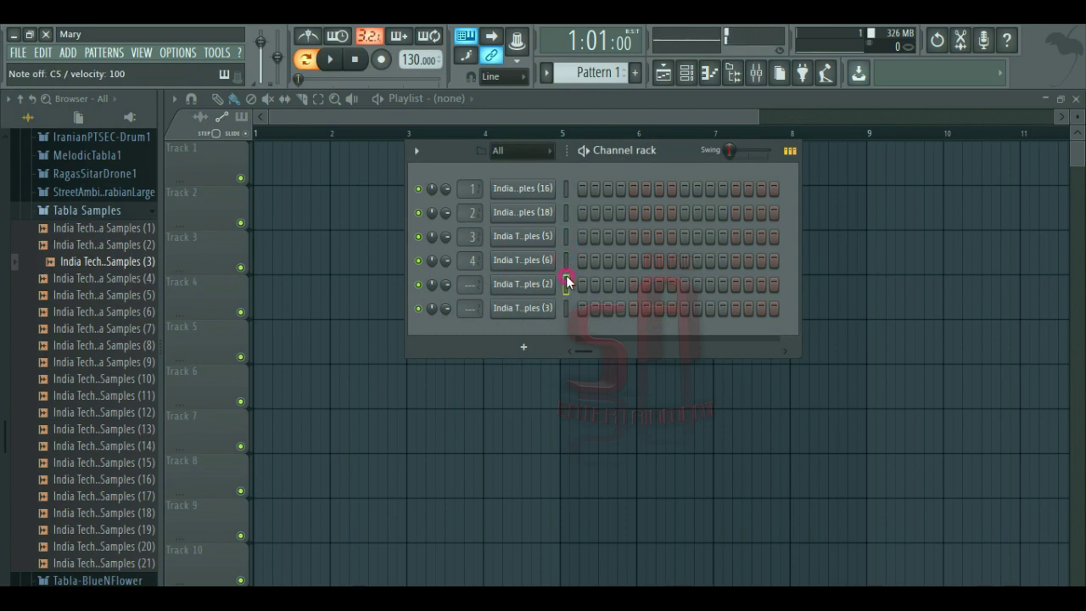
Audition tabla samples (16) to (18), and add sample (18) as another new channel at the end of the rack.
{"action": "left_click", "coordinate": [114, 481]}
{"action": "left_click", "coordinate": [115, 497]}
{"action": "left_click", "coordinate": [116, 514]}
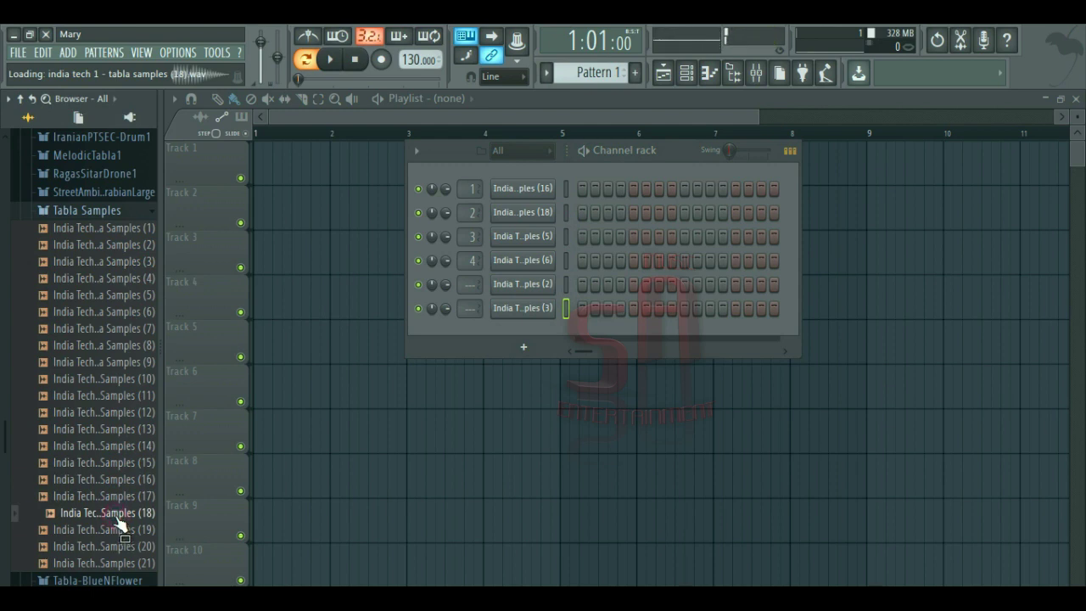
{"action": "left_click_drag", "start_coordinate": [118, 524], "coordinate": [526, 329]}
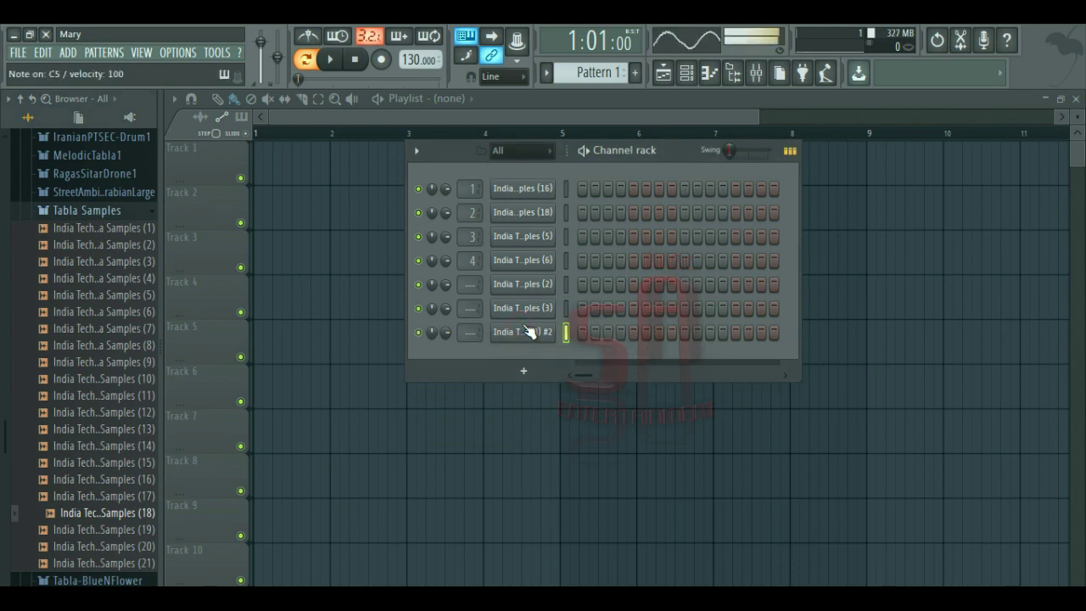
Audition tabla sample (16) again, and compare it with the sounds of the seven loaded channels.
{"action": "left_click", "coordinate": [138, 480]}
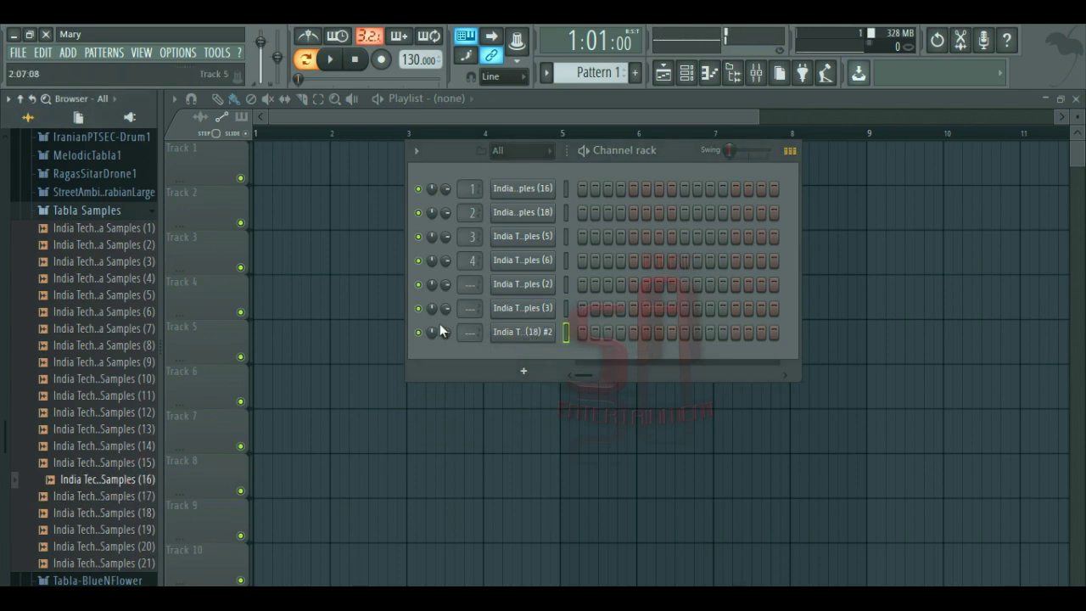
{"action": "left_click", "coordinate": [565, 188]}
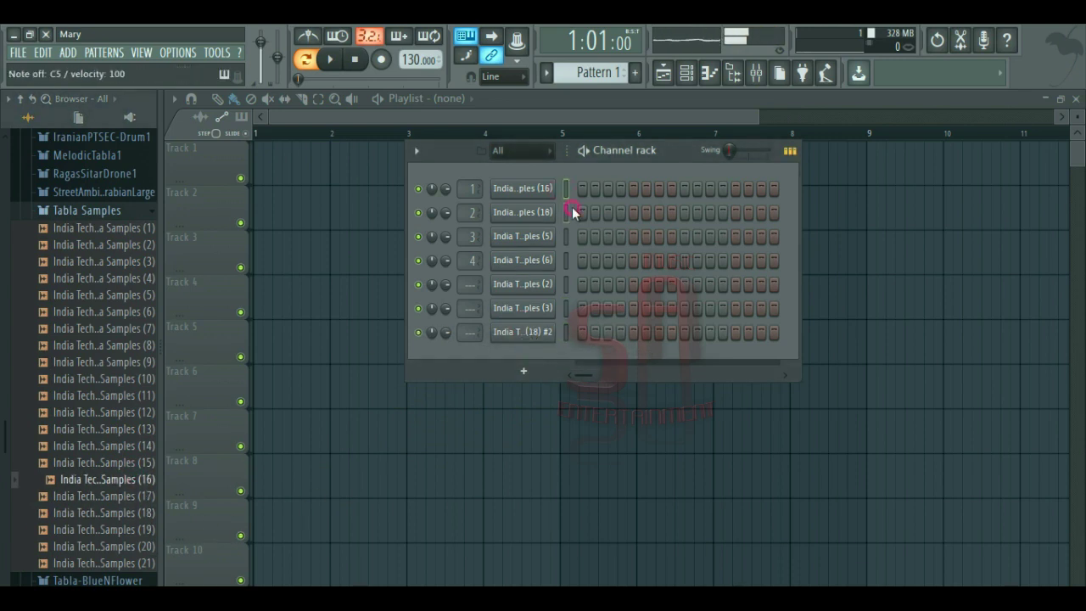
{"action": "left_click", "coordinate": [566, 212]}
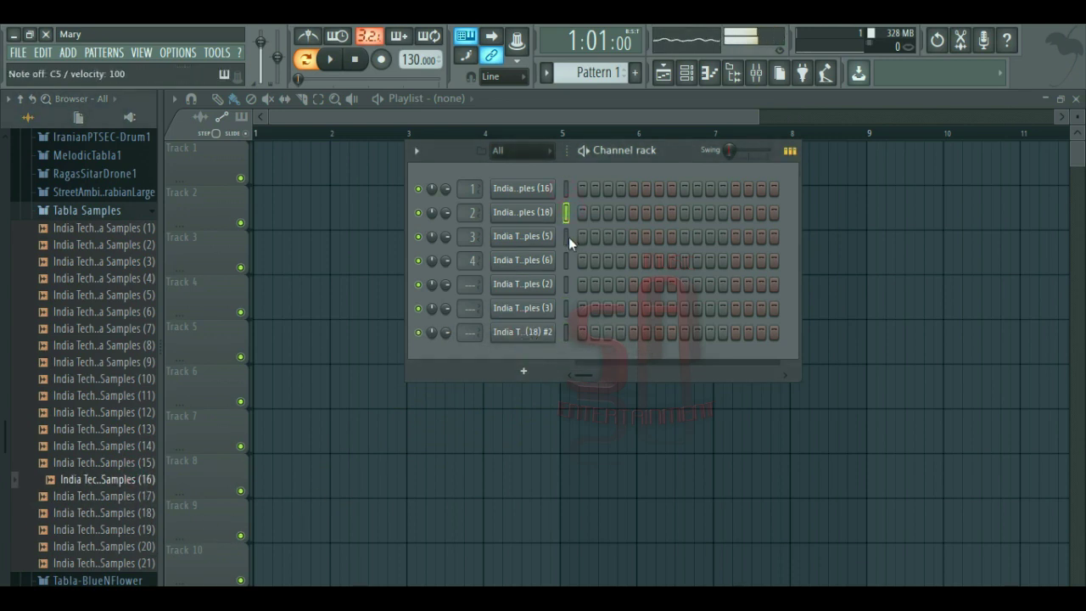
{"action": "left_click", "coordinate": [566, 308]}
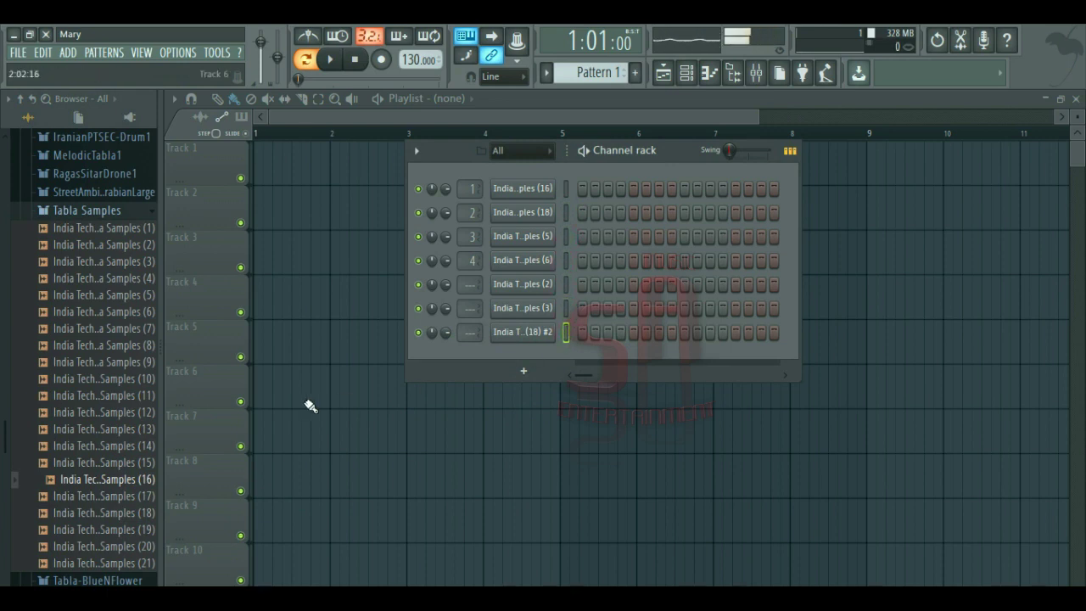
Audition tabla samples (15) down to (11), and add sample (14) as a new channel below the second (18) channel.
{"action": "left_click", "coordinate": [136, 464]}
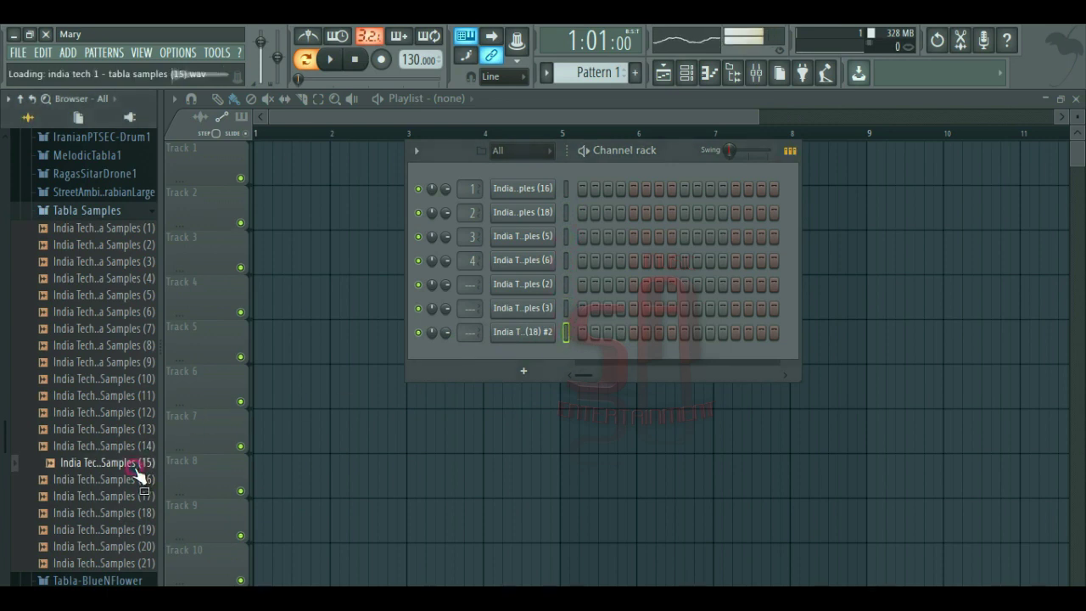
{"action": "left_click", "coordinate": [146, 446]}
{"action": "left_click", "coordinate": [145, 430]}
{"action": "left_click", "coordinate": [140, 414]}
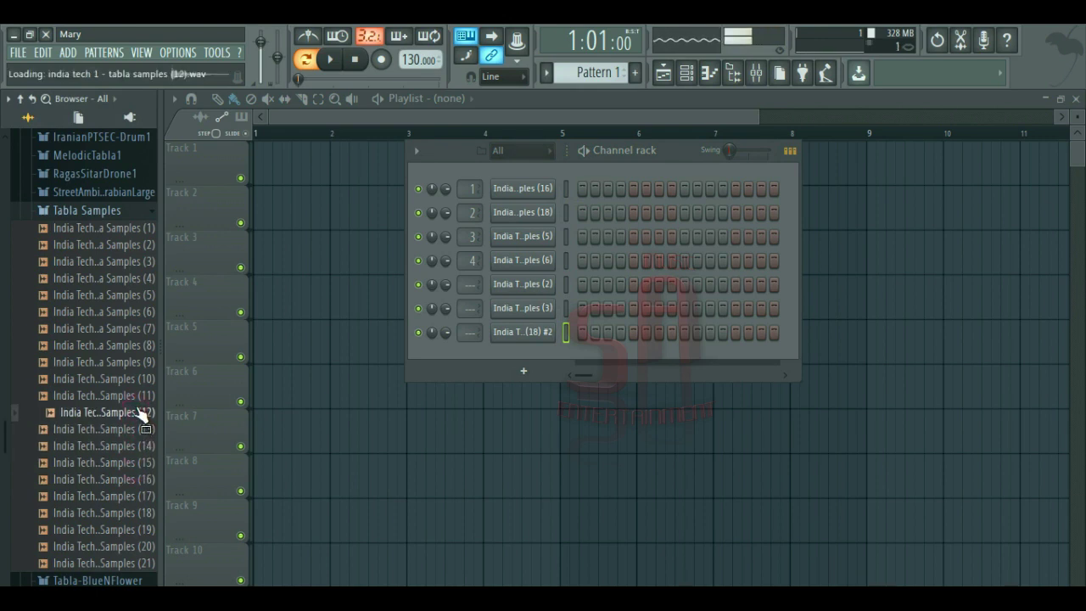
{"action": "left_click", "coordinate": [141, 397]}
{"action": "left_click", "coordinate": [141, 414]}
{"action": "left_click", "coordinate": [141, 445]}
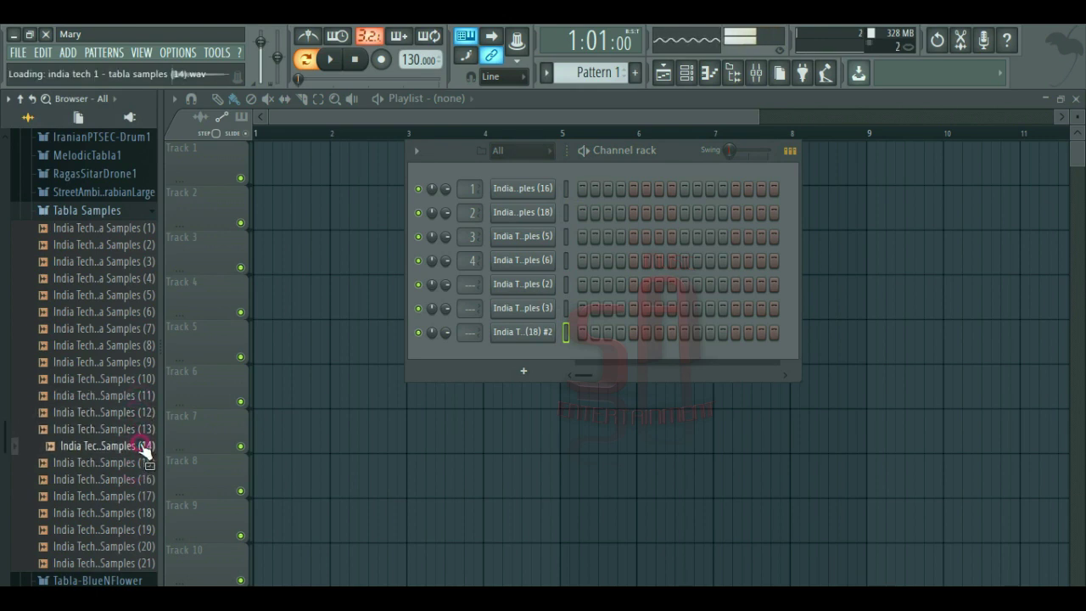
{"action": "left_click_drag", "start_coordinate": [144, 449], "coordinate": [527, 351]}
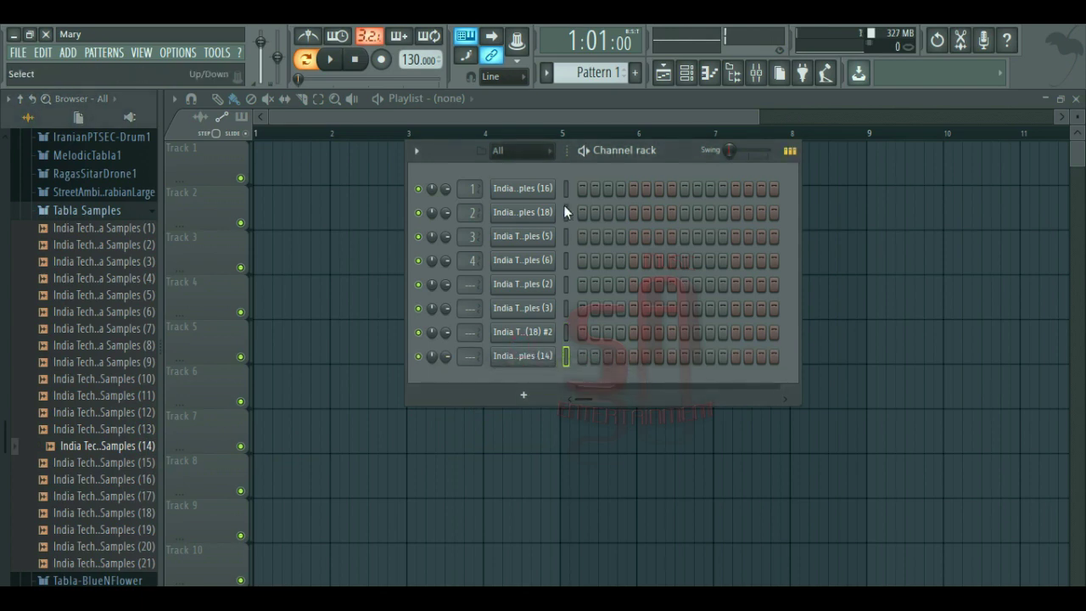
Audition the eight loaded tabla channels in order.
{"action": "left_click", "coordinate": [566, 211]}
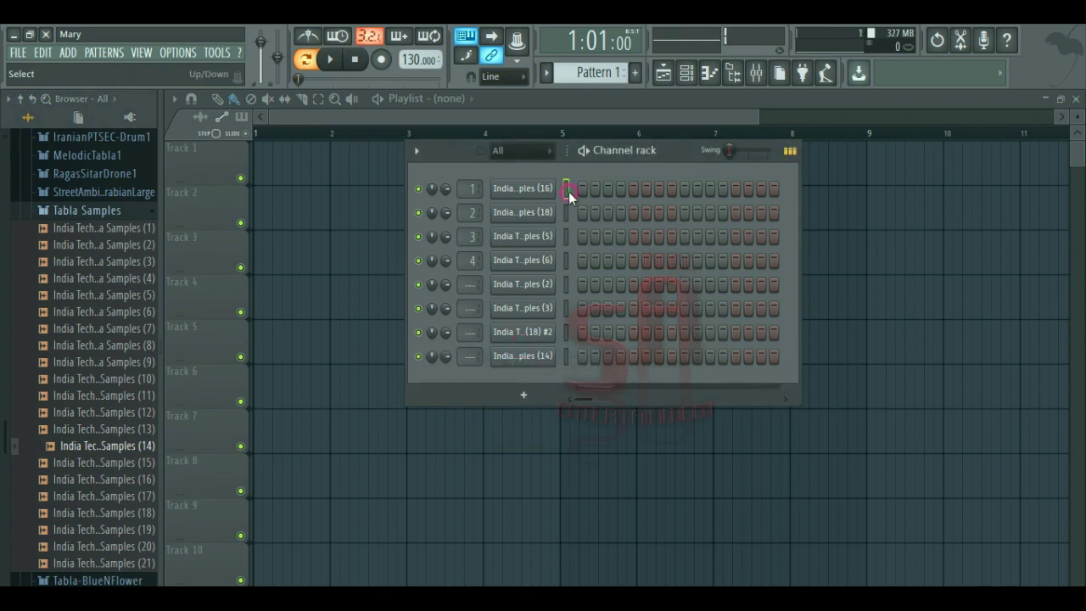
{"action": "left_click", "coordinate": [566, 260]}
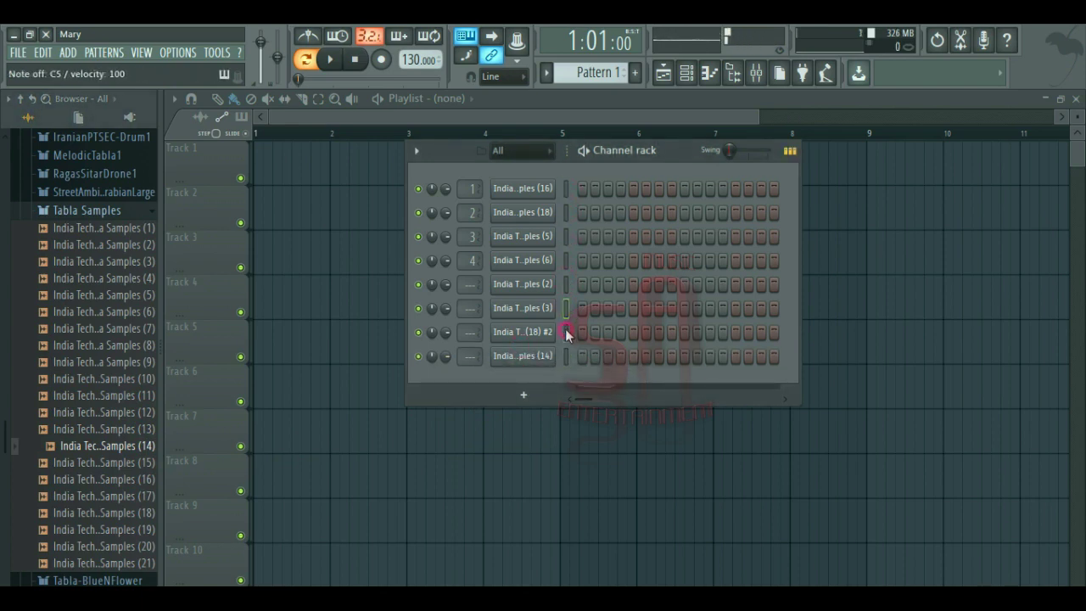
{"action": "left_click", "coordinate": [566, 357]}
{"action": "key", "text": "z"}
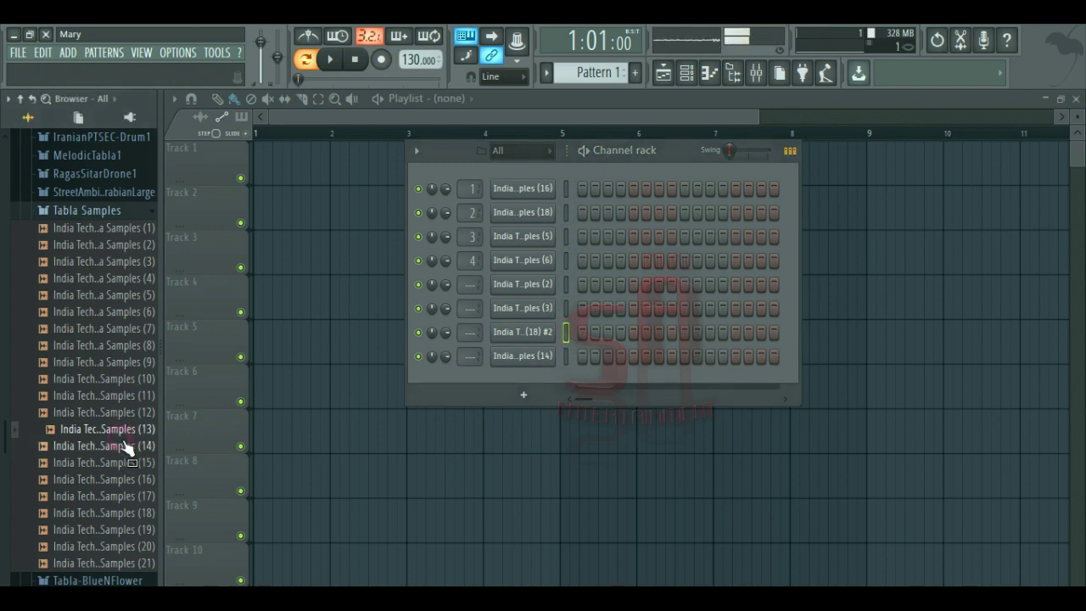
Add tabla sample (13) as a ninth channel, and play it on step 1 together with the second (18) channel.
{"action": "left_click_drag", "start_coordinate": [119, 430], "coordinate": [592, 363]}
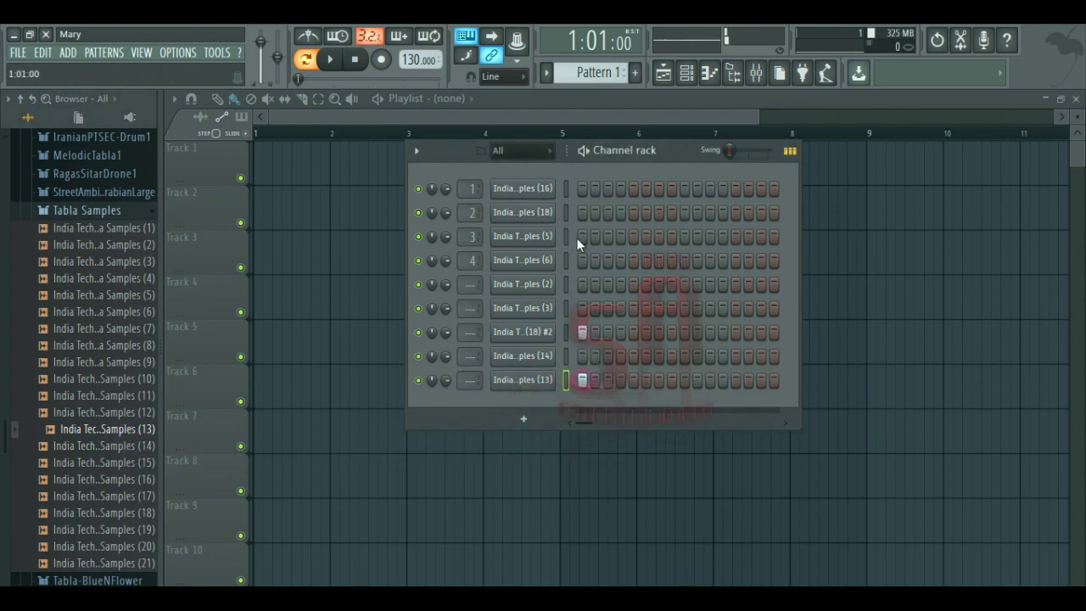
{"action": "left_click", "coordinate": [587, 150]}
{"action": "key", "text": "space"}
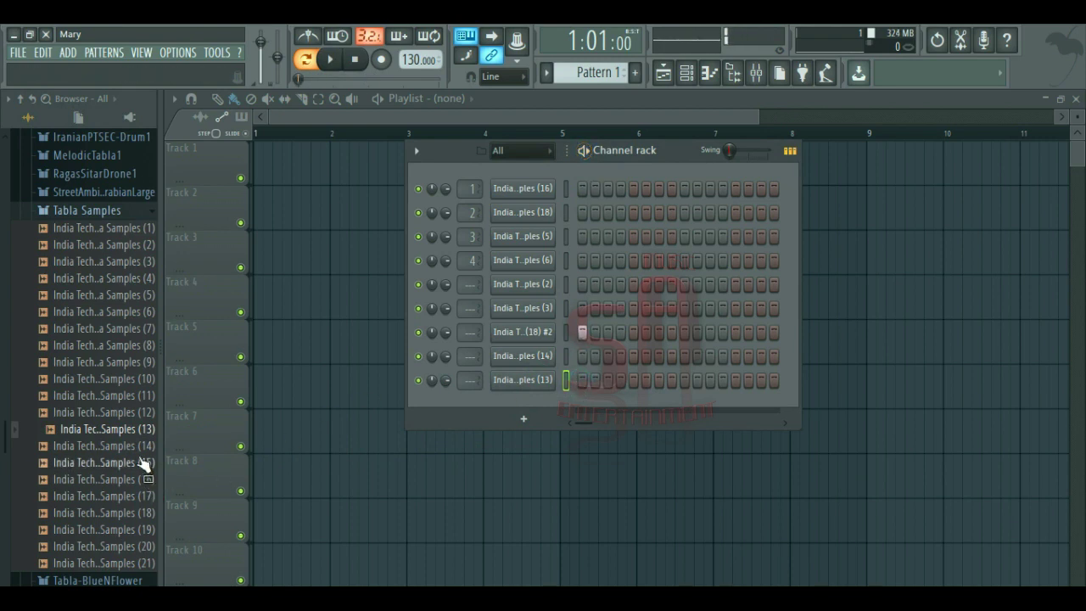
Replace the sample (13) channel's sound with tabla sample (14), test it in playback, and clear the test hits on step 1.
{"action": "left_click", "coordinate": [143, 447]}
{"action": "left_click_drag", "start_coordinate": [142, 456], "coordinate": [543, 382]}
{"action": "left_click", "coordinate": [585, 150]}
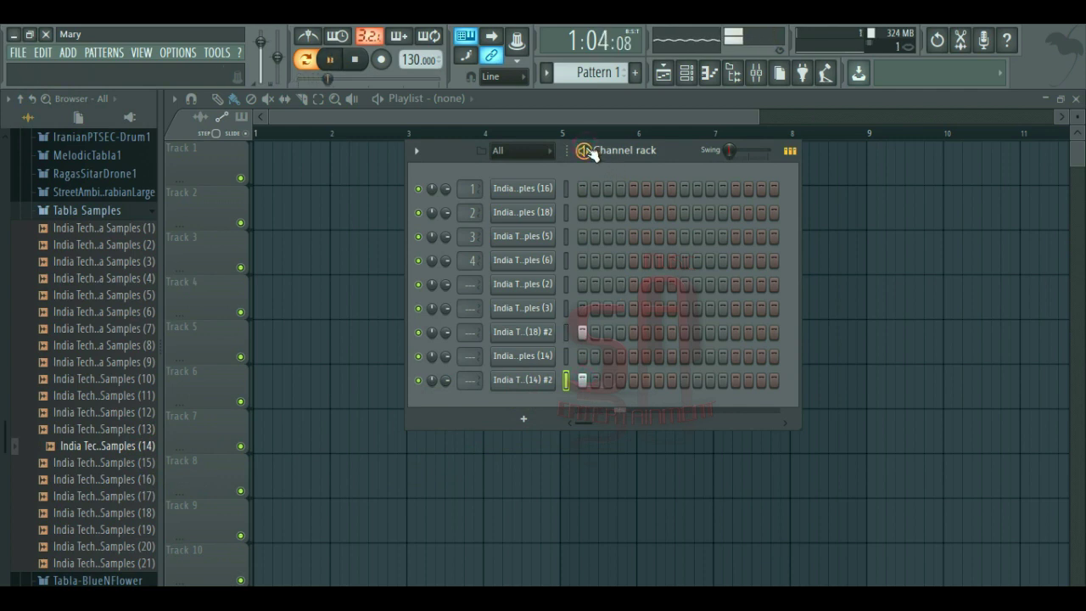
{"action": "left_click", "coordinate": [585, 150]}
{"action": "key", "text": "space"}
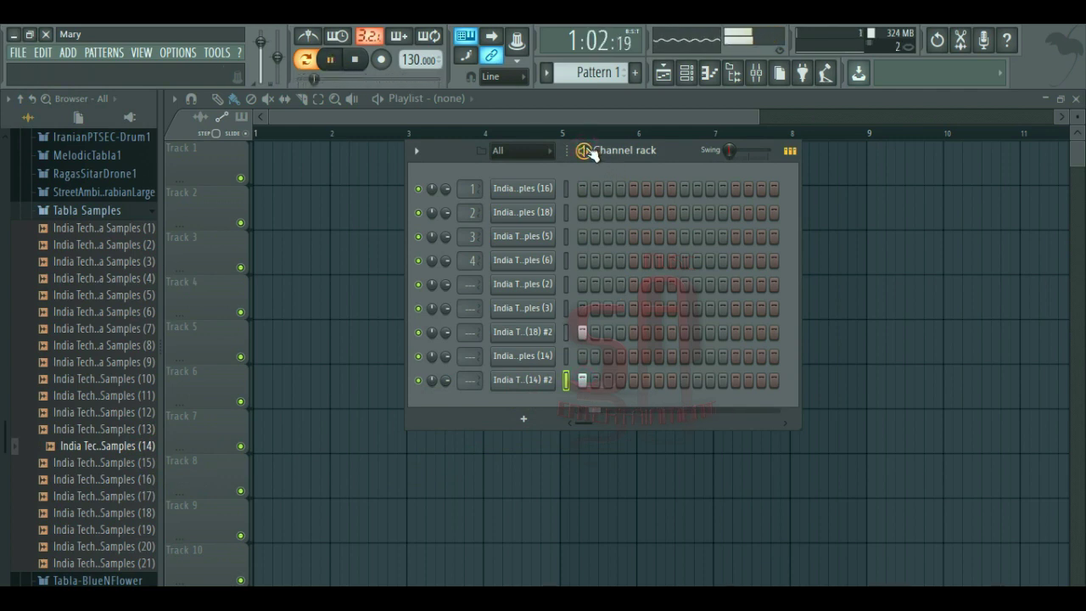
{"action": "key", "text": "space"}
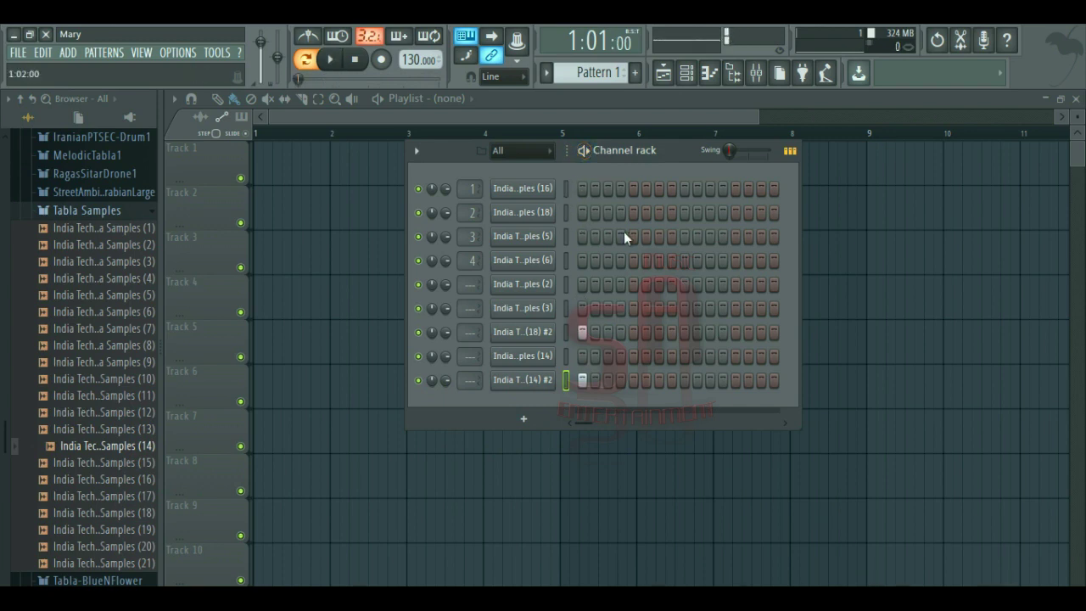
{"action": "left_click", "coordinate": [582, 333]}
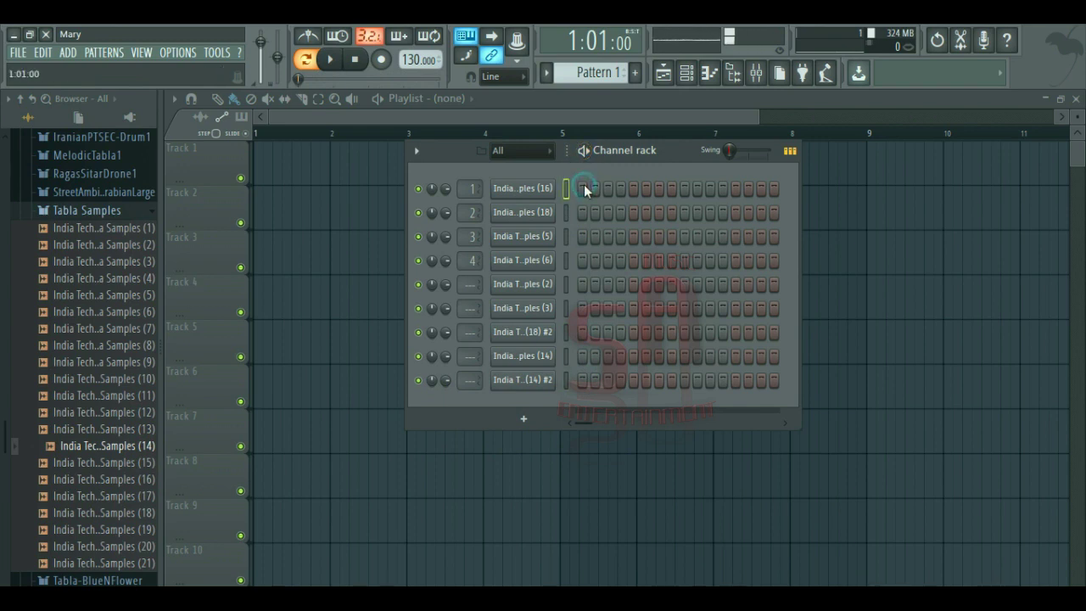
Fill all 16 steps of the sample (16) channel, and set the tempo to 90 BPM while playing the pattern.
{"action": "left_click_drag", "start_coordinate": [584, 189], "coordinate": [777, 196]}
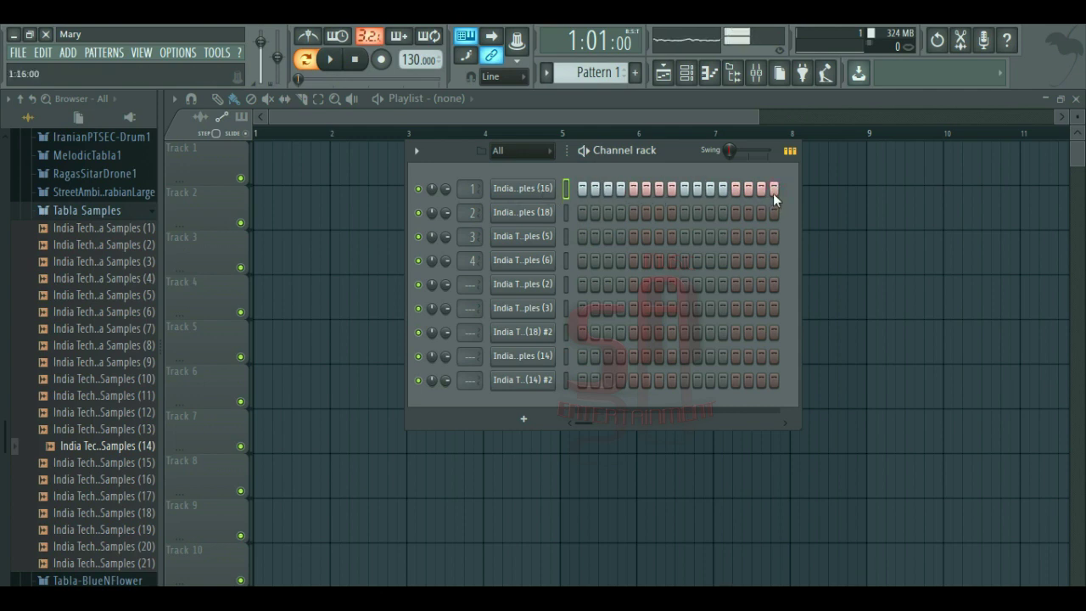
{"action": "left_click", "coordinate": [583, 151]}
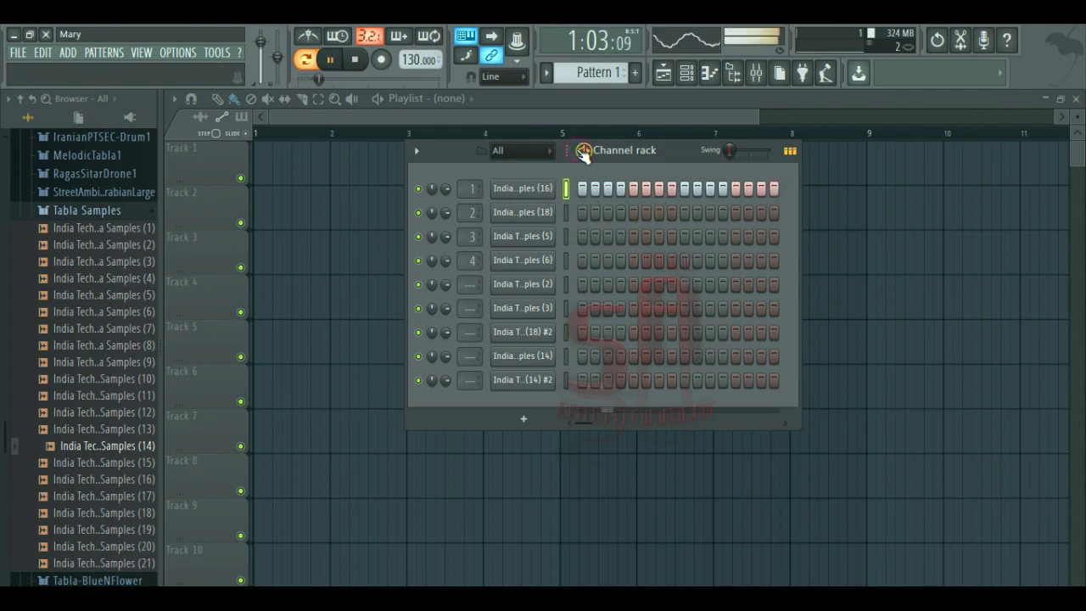
{"action": "right_click", "coordinate": [409, 58]}
{"action": "left_click", "coordinate": [574, 104]}
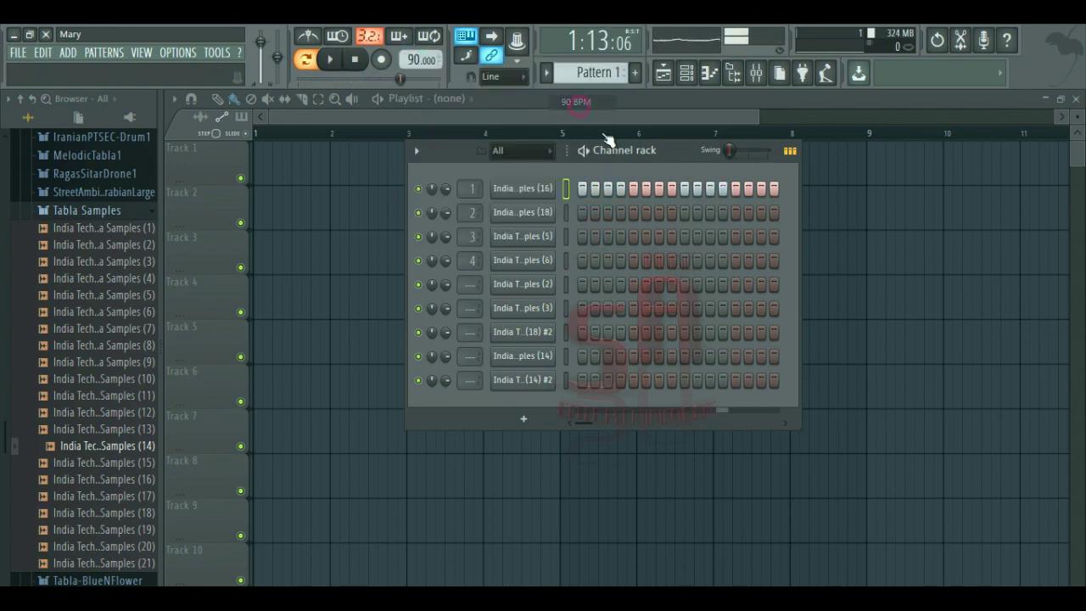
{"action": "key", "text": "space"}
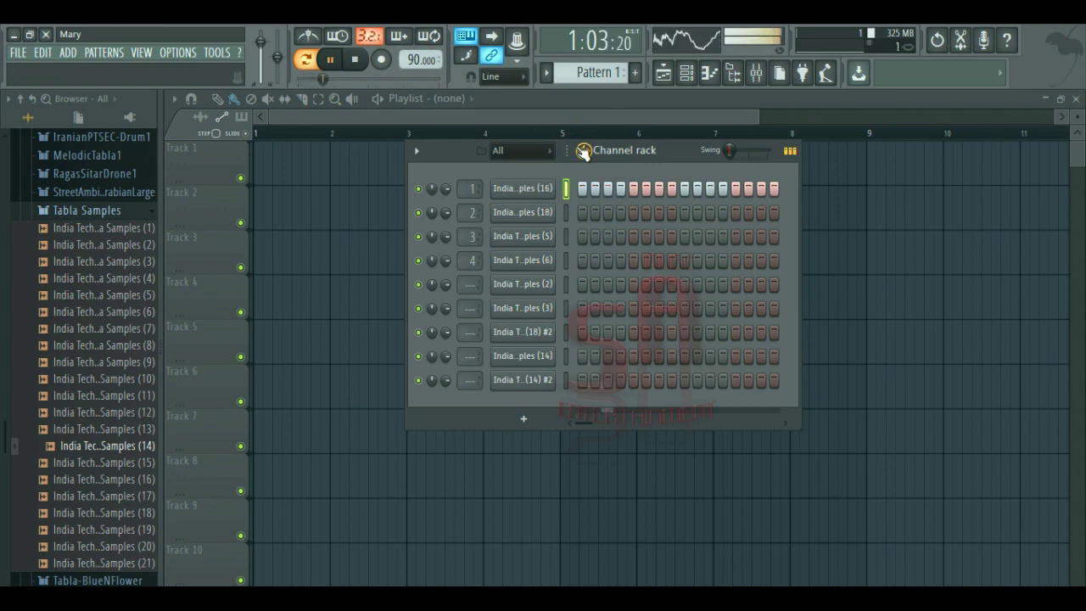
{"action": "key", "text": "space"}
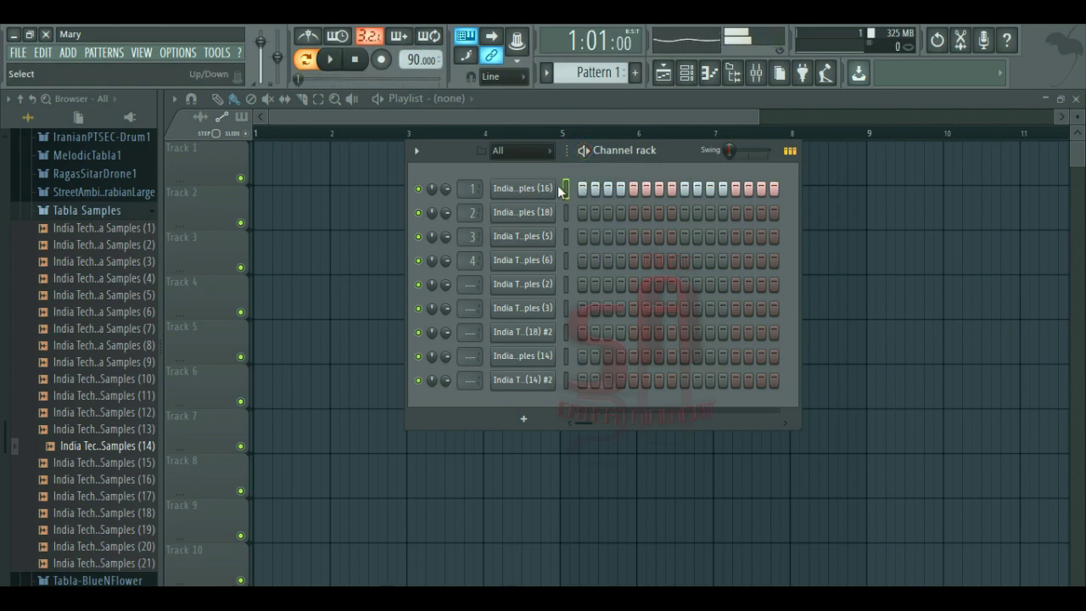
Fill each 2 steps on the sample (16) channel and play the pattern.
{"action": "right_click", "coordinate": [511, 188]}
{"action": "left_click", "coordinate": [718, 242]}
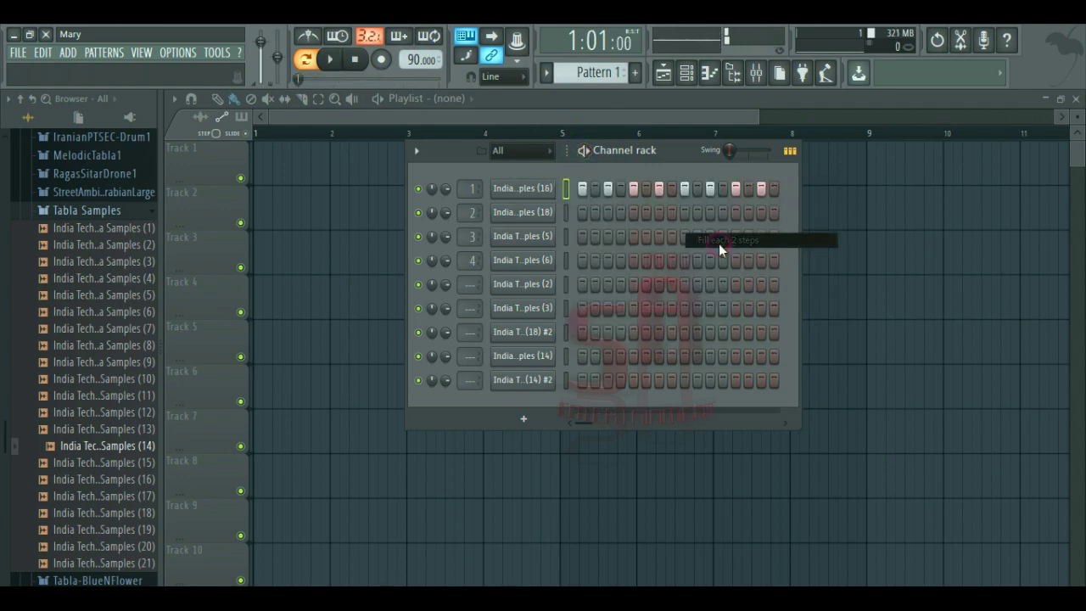
{"action": "key", "text": "space"}
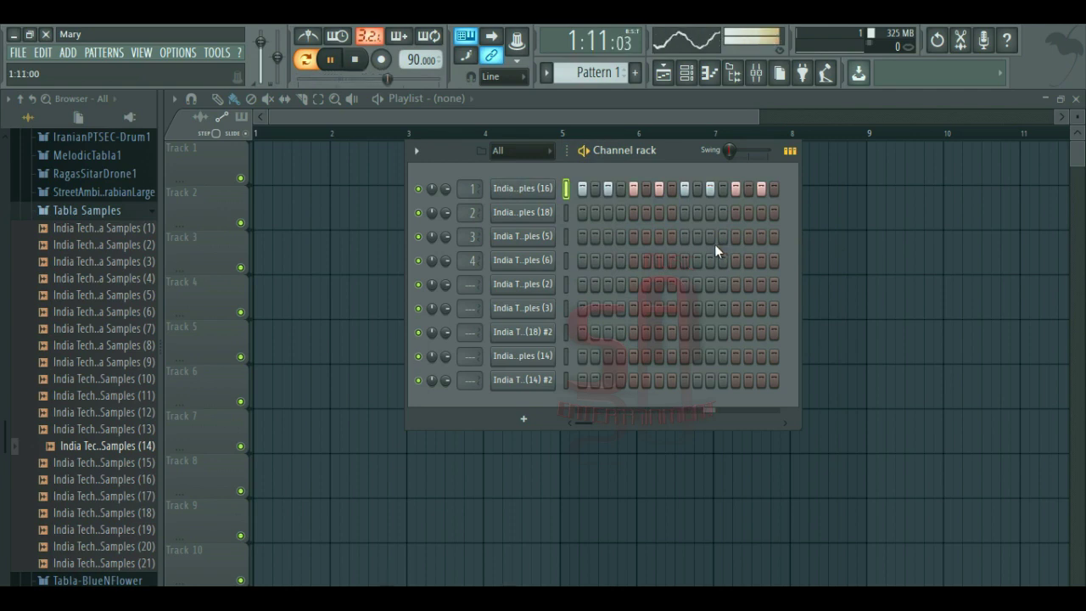
{"action": "key", "text": "space"}
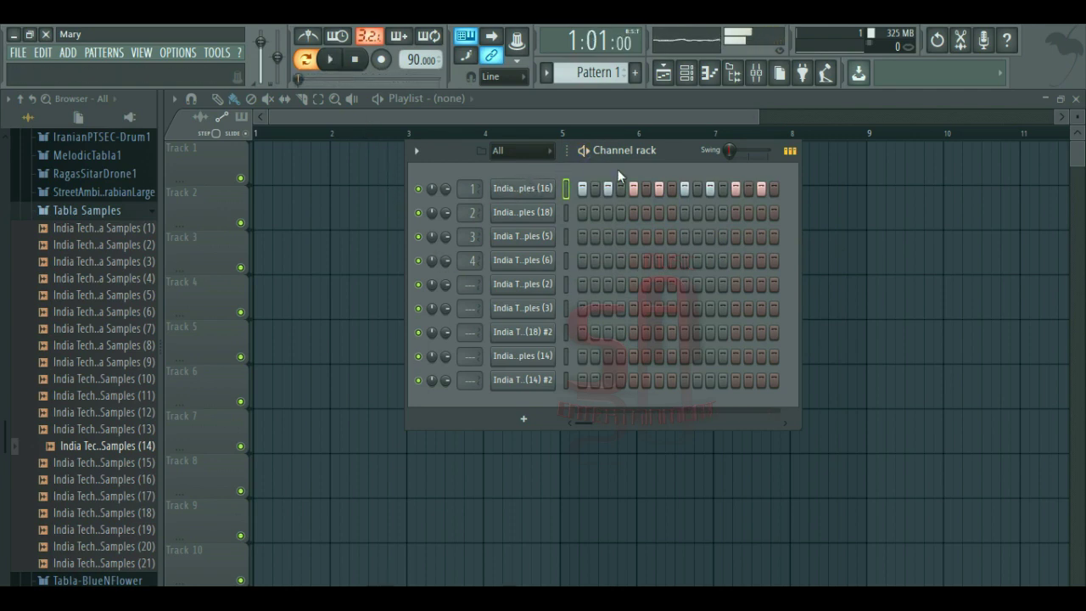
Clear the sample (16) channel's steps, and place one hit per channel down the first eight channels on steps 1, 3, 5, 7, 9, 11, 13 and 15.
{"action": "left_click_drag", "start_coordinate": [587, 194], "coordinate": [770, 191]}
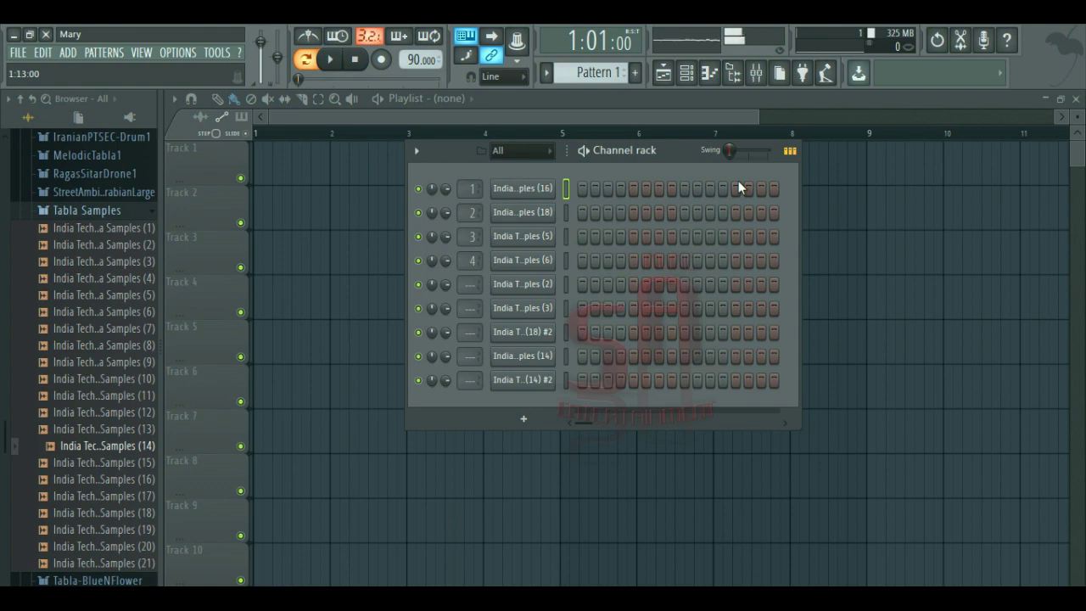
{"action": "left_click", "coordinate": [607, 210]}
{"action": "left_click", "coordinate": [637, 240]}
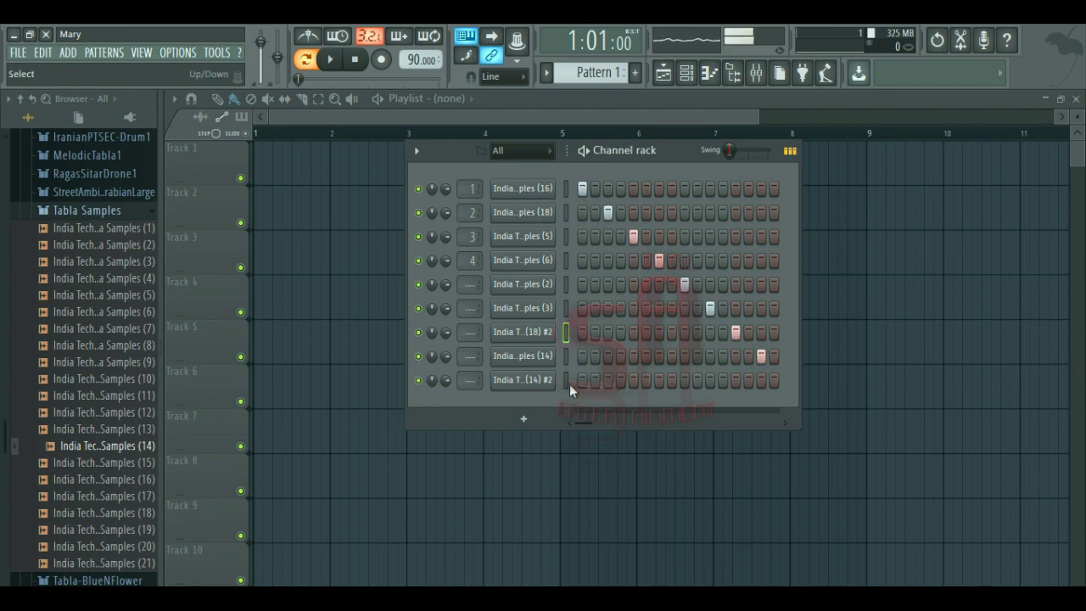
Place a hit on step 13 of the ninth channel, sample (14) #2, and play the pattern.
{"action": "left_click", "coordinate": [568, 331]}
{"action": "left_click", "coordinate": [566, 383]}
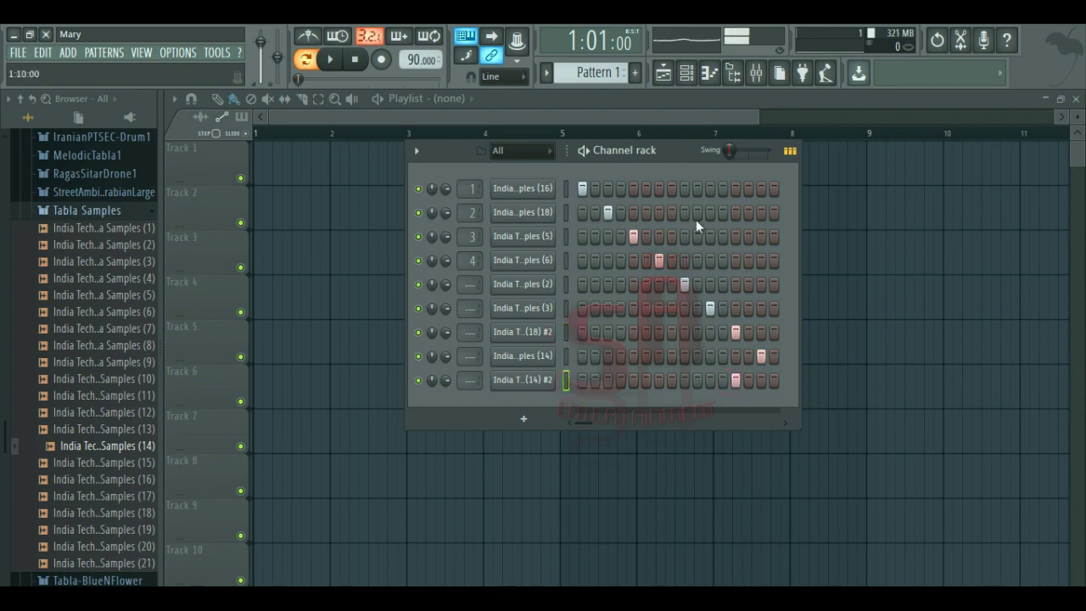
{"action": "left_click", "coordinate": [583, 151]}
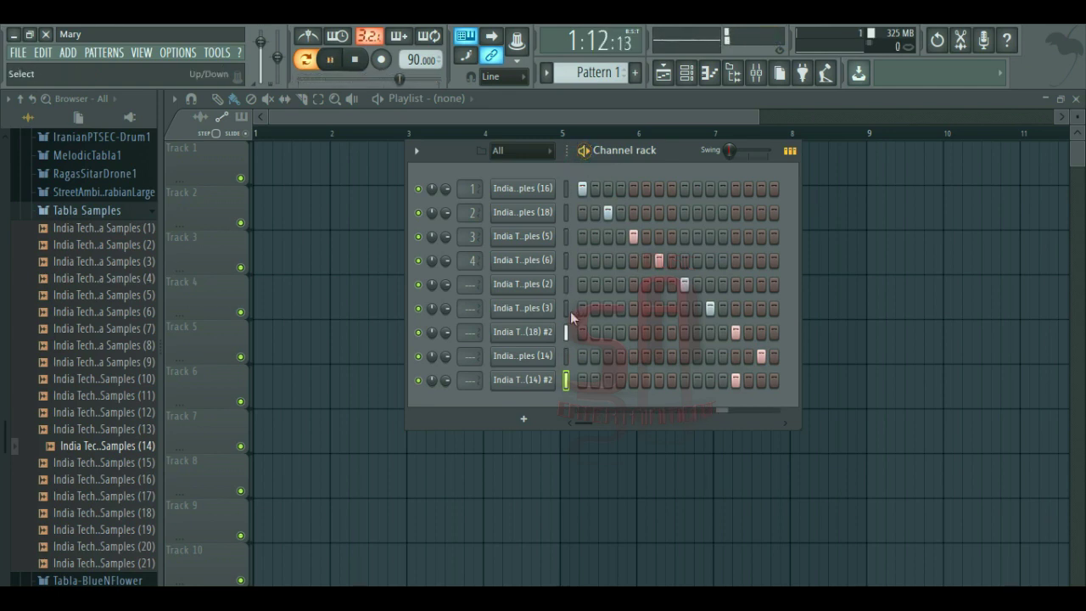
Lower the sample (14) #2 channel's volume to 38% during playback, and stop the pattern.
{"action": "scroll", "coordinate": [448, 383], "scroll_direction": "down", "scroll_amount": 6}
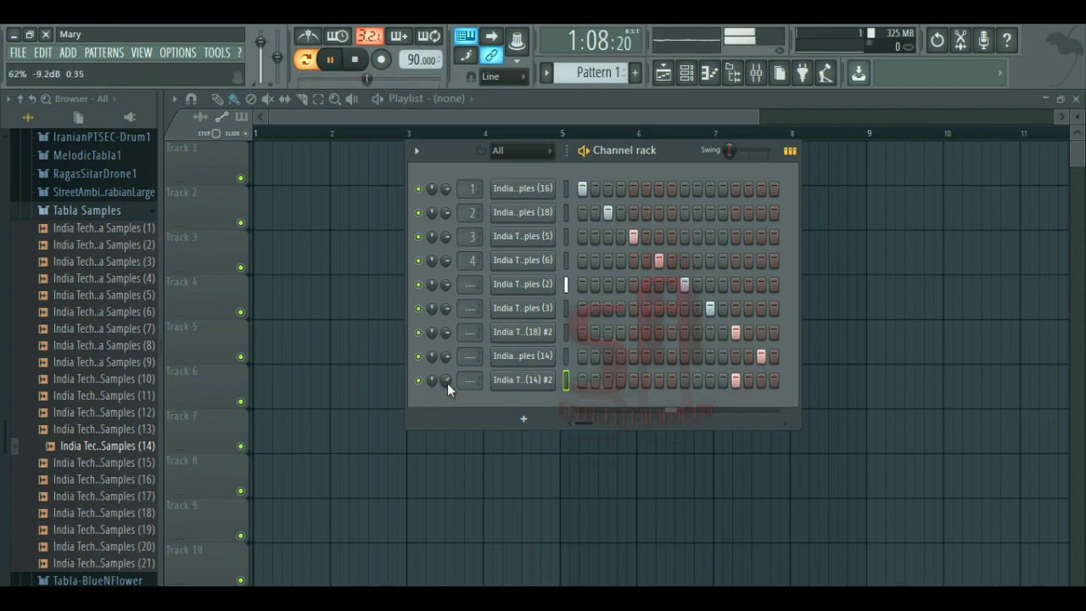
{"action": "scroll", "coordinate": [447, 382], "scroll_direction": "down", "scroll_amount": 3}
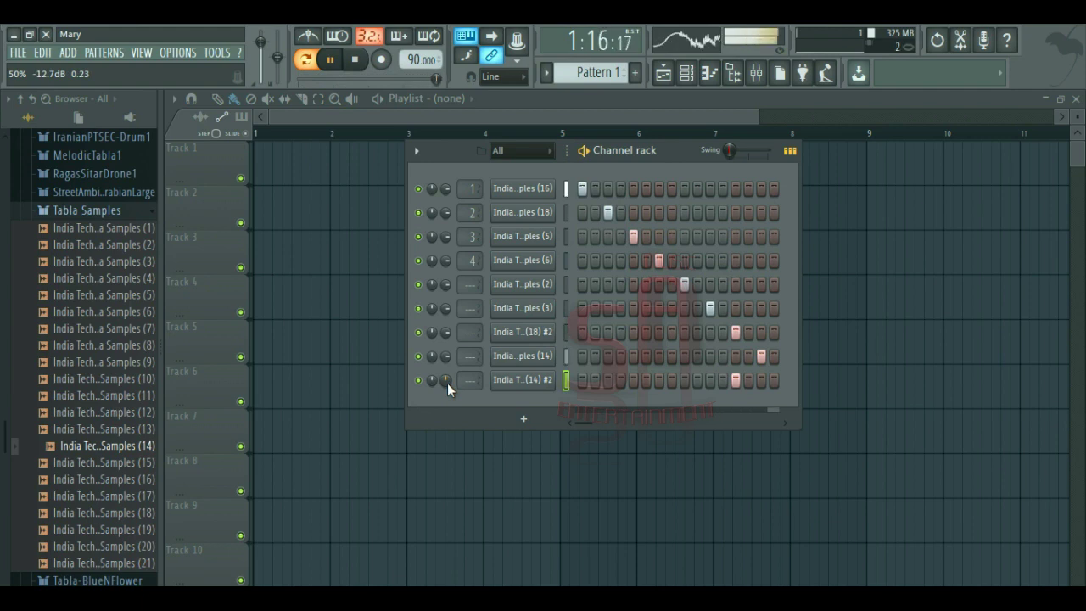
{"action": "scroll", "coordinate": [447, 383], "scroll_direction": "down", "scroll_amount": 3}
{"action": "scroll", "coordinate": [447, 382], "scroll_direction": "down", "scroll_amount": 1}
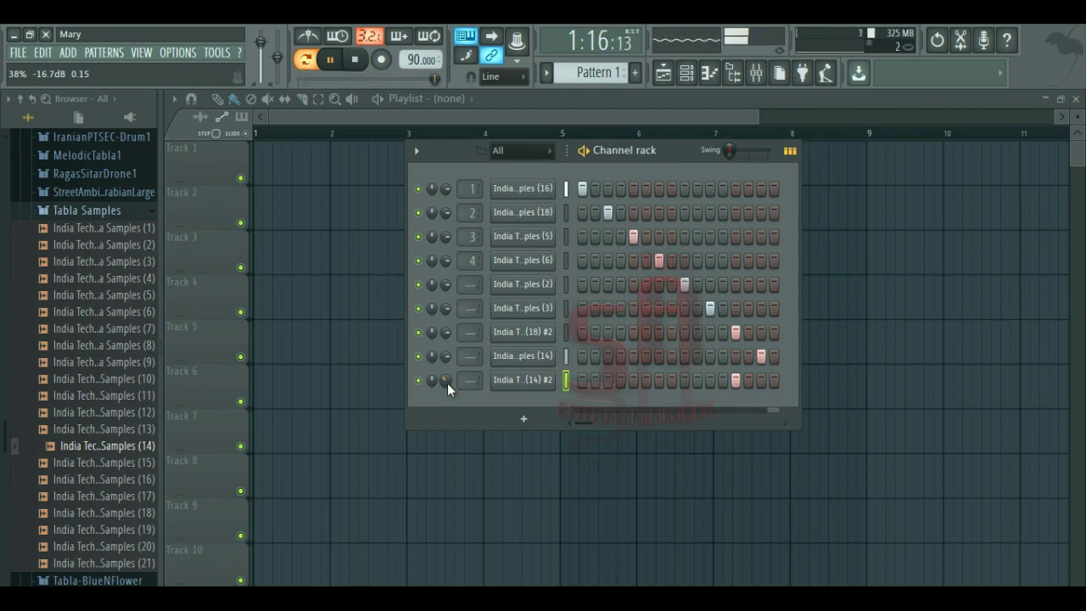
{"action": "key", "text": "space"}
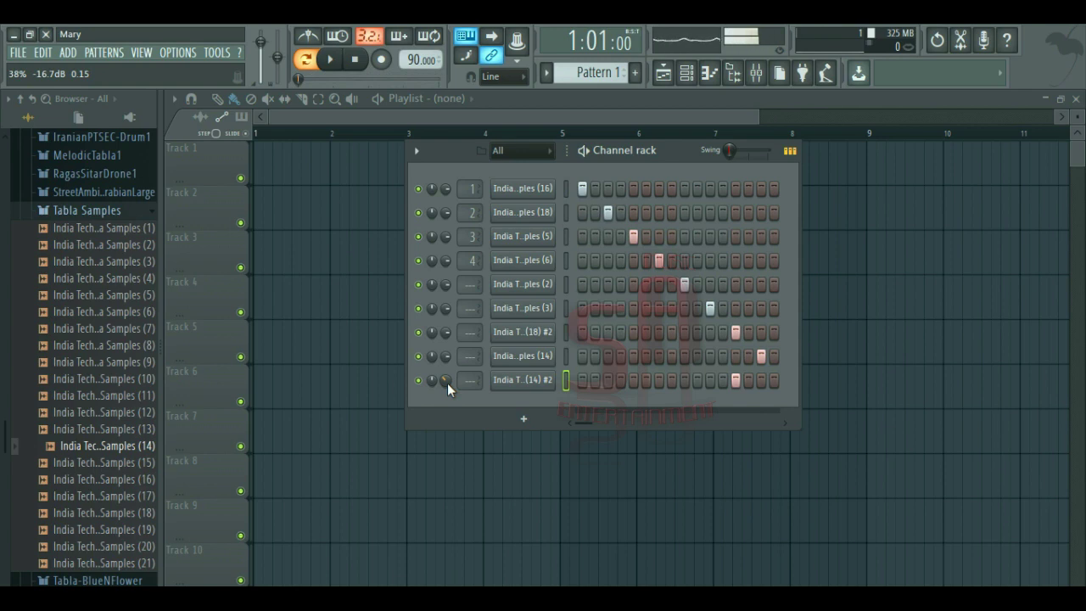
Set the tempo to 100 BPM and play the pattern to check it.
{"action": "right_click", "coordinate": [426, 62]}
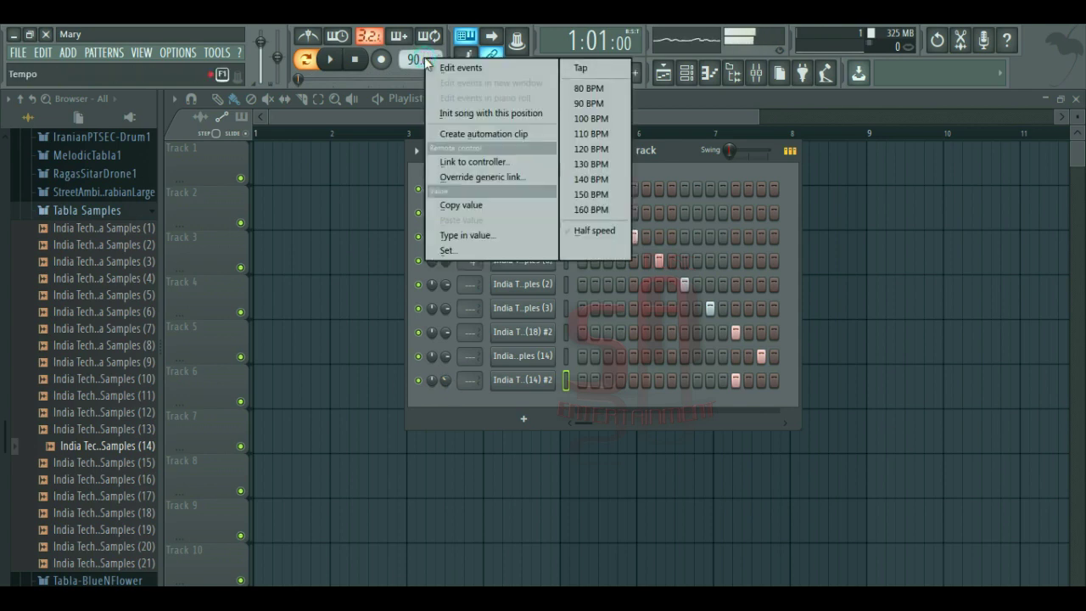
{"action": "left_click", "coordinate": [591, 118]}
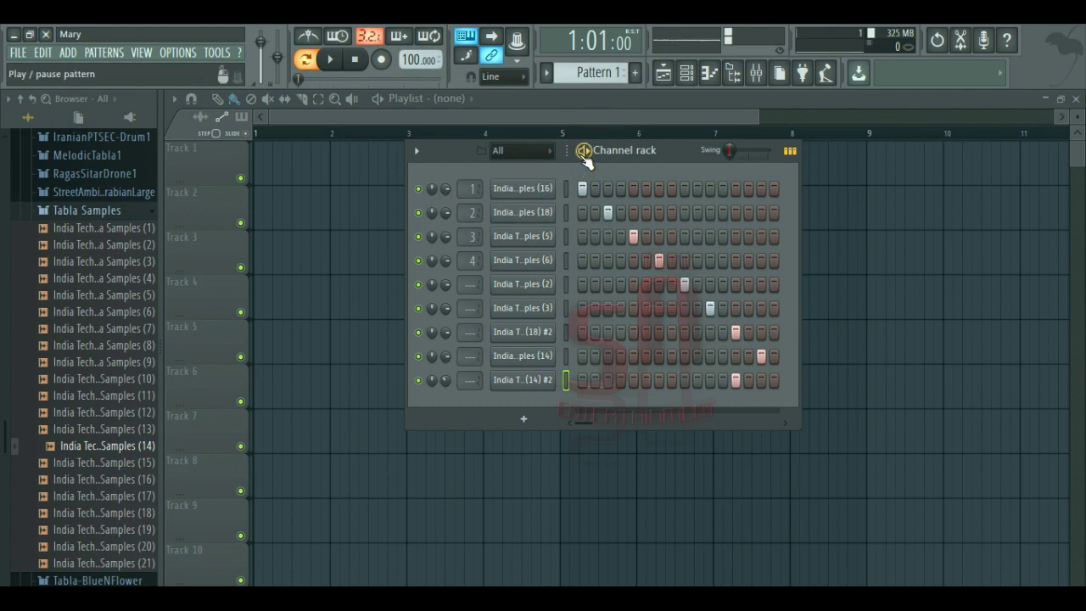
{"action": "key", "text": "space"}
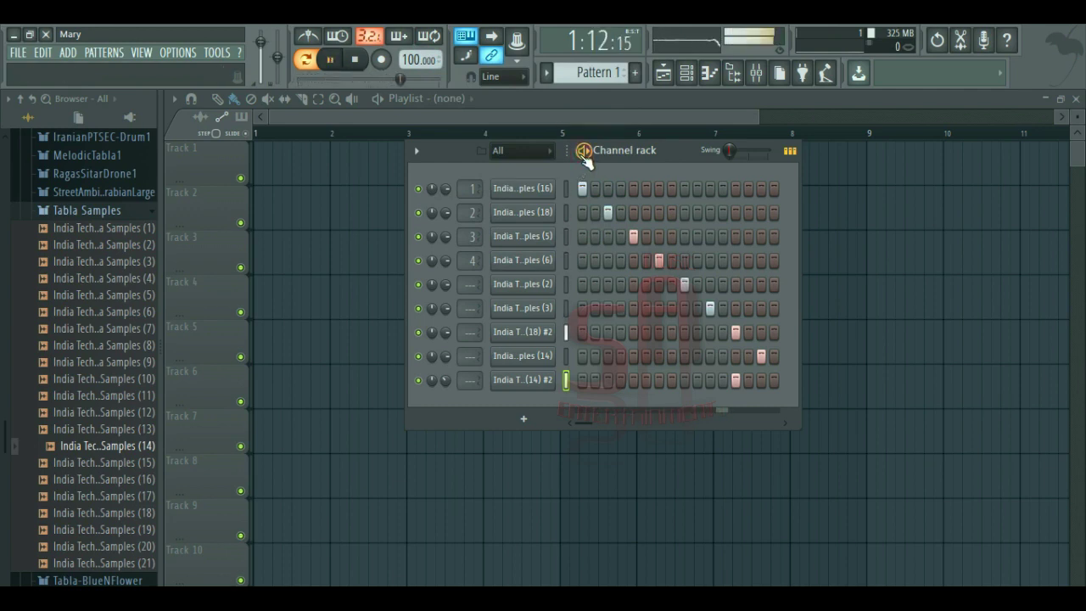
{"action": "key", "text": "space"}
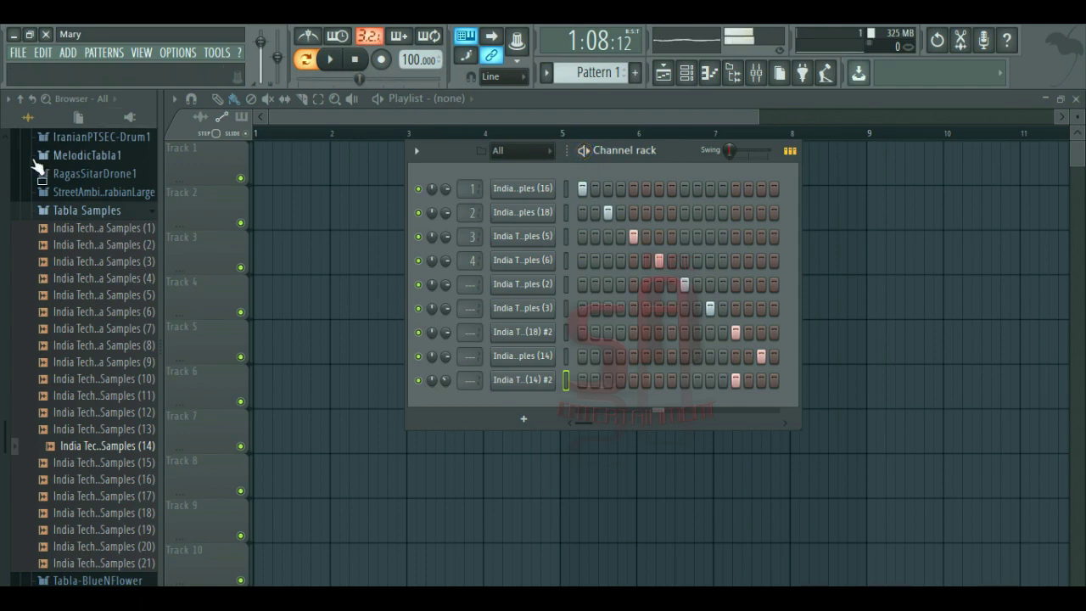
Close the indian pack folder and add Grv Kick 03 from the Drums pack's Kicks folder as a new channel.
{"action": "left_click", "coordinate": [64, 212]}
{"action": "scroll", "coordinate": [136, 270], "scroll_direction": "up", "scroll_amount": 4}
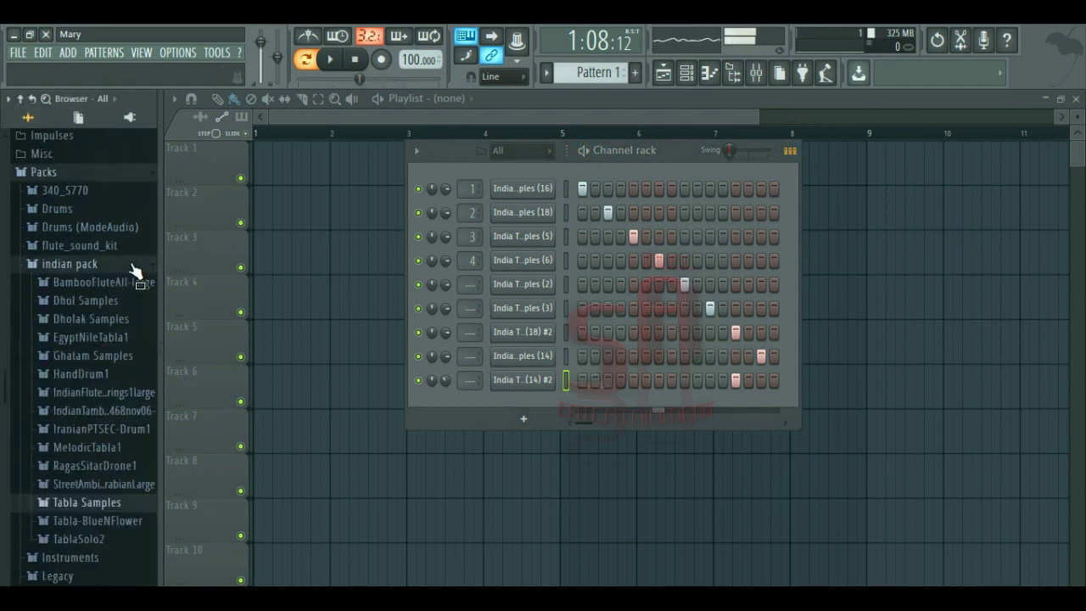
{"action": "left_click", "coordinate": [76, 264]}
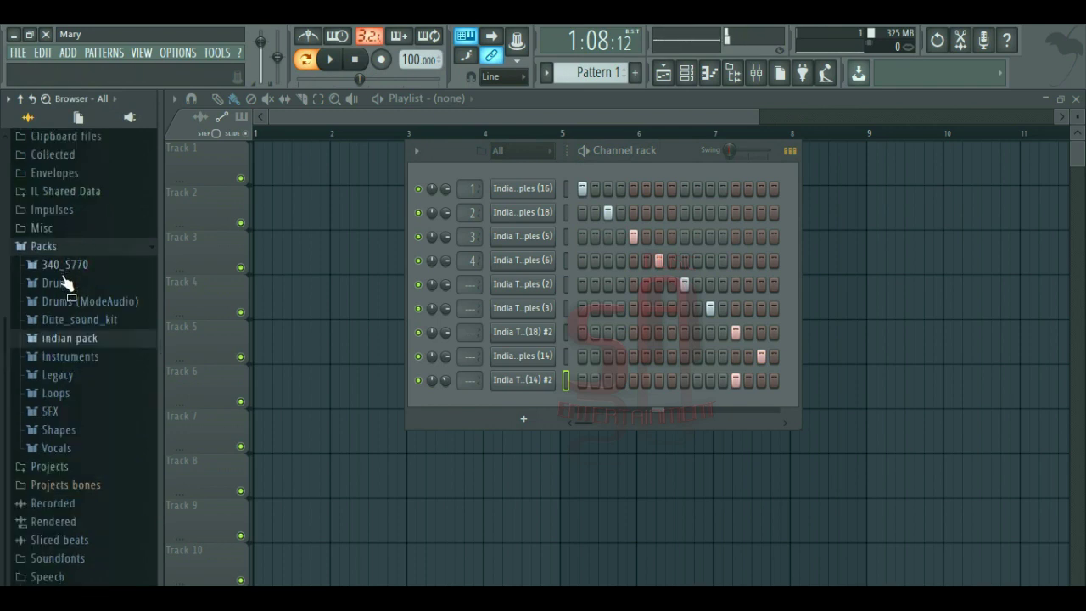
{"action": "left_click", "coordinate": [63, 288]}
{"action": "left_click", "coordinate": [66, 341]}
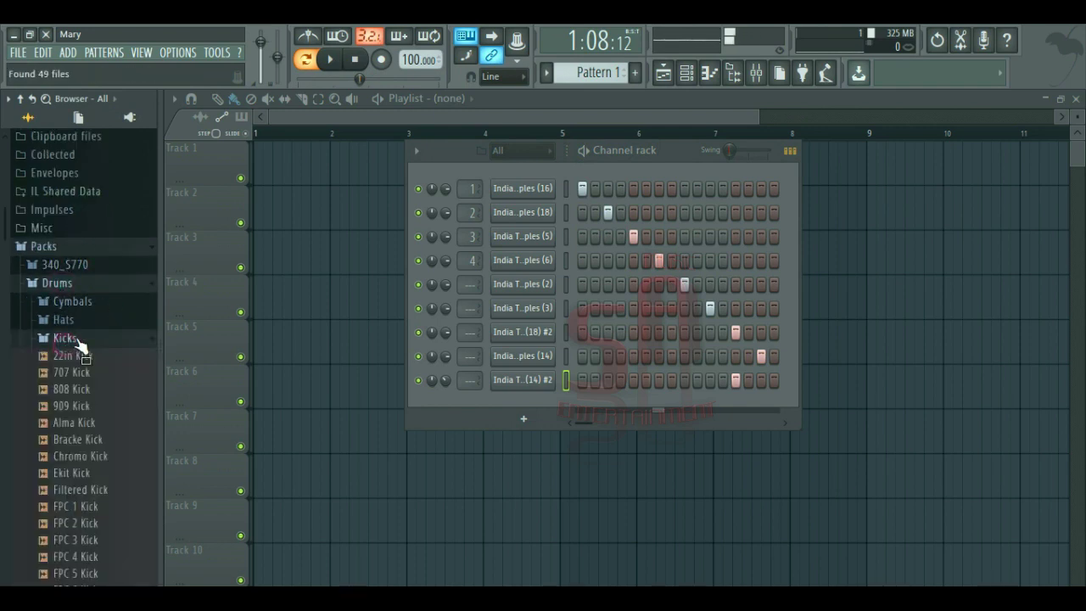
{"action": "scroll", "coordinate": [96, 379], "scroll_direction": "down", "scroll_amount": 7}
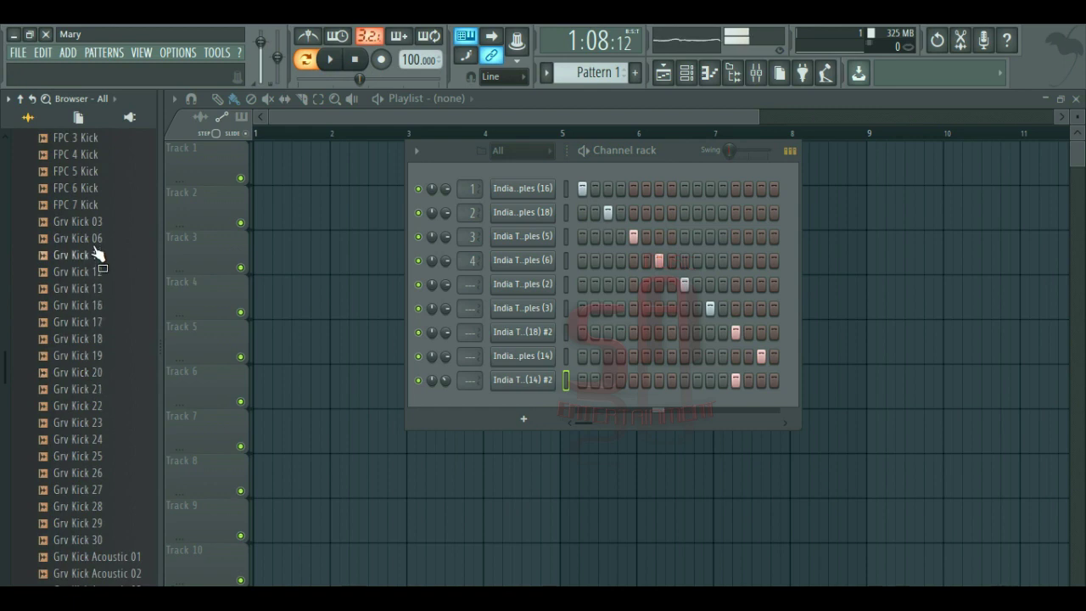
{"action": "left_click", "coordinate": [90, 222]}
{"action": "left_click_drag", "start_coordinate": [96, 231], "coordinate": [543, 406]}
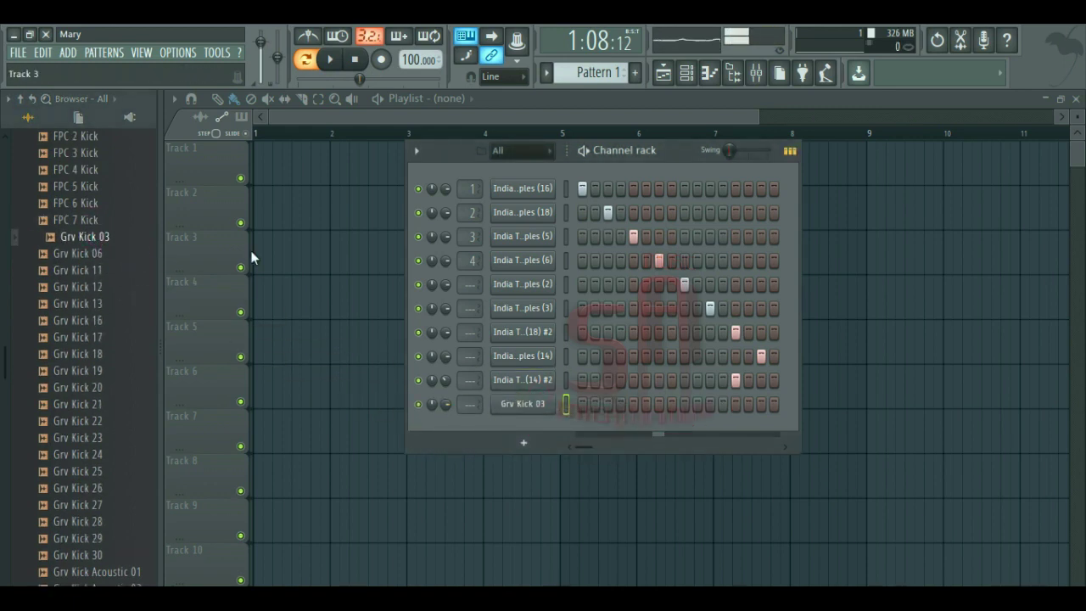
Audition hats from the Drums pack's Hats folder and add 808 CH as a new channel below the kick.
{"action": "scroll", "coordinate": [81, 203], "scroll_direction": "up", "scroll_amount": 7}
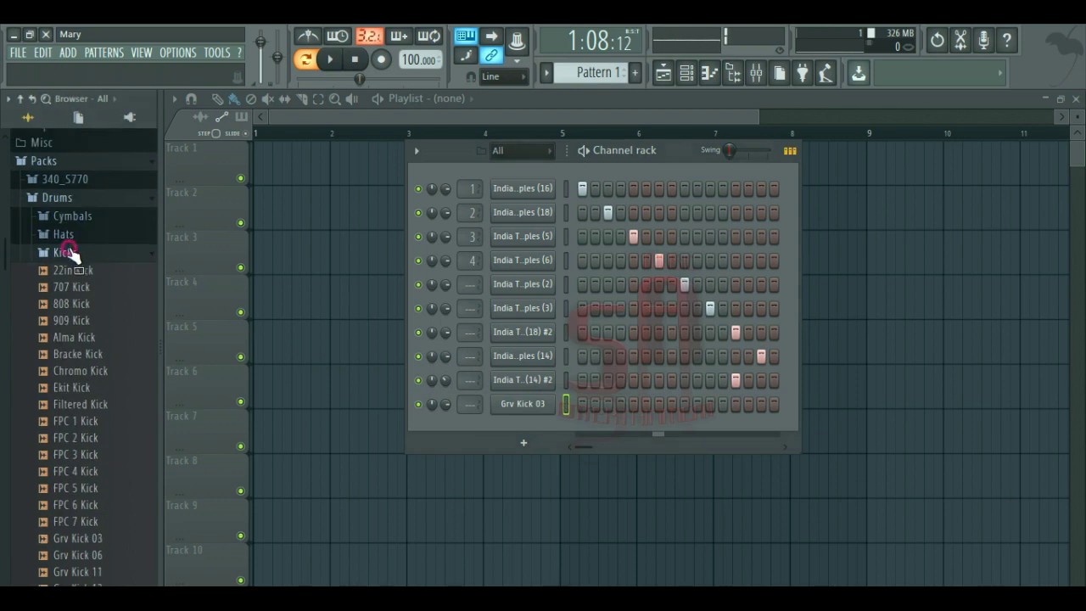
{"action": "left_click", "coordinate": [71, 252]}
{"action": "left_click", "coordinate": [68, 236]}
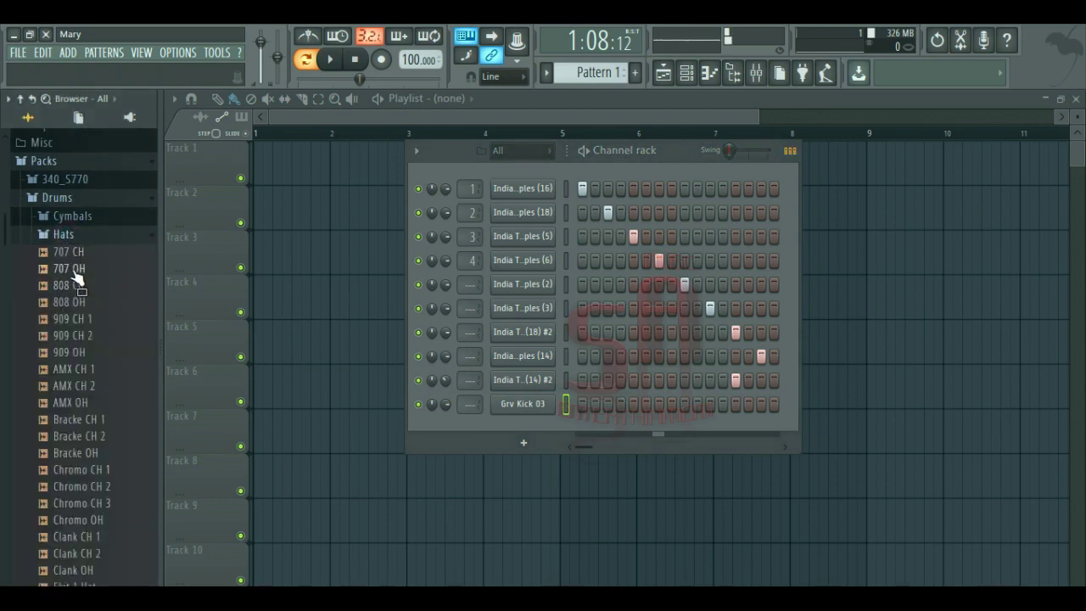
{"action": "left_click", "coordinate": [73, 255]}
{"action": "left_click", "coordinate": [76, 285]}
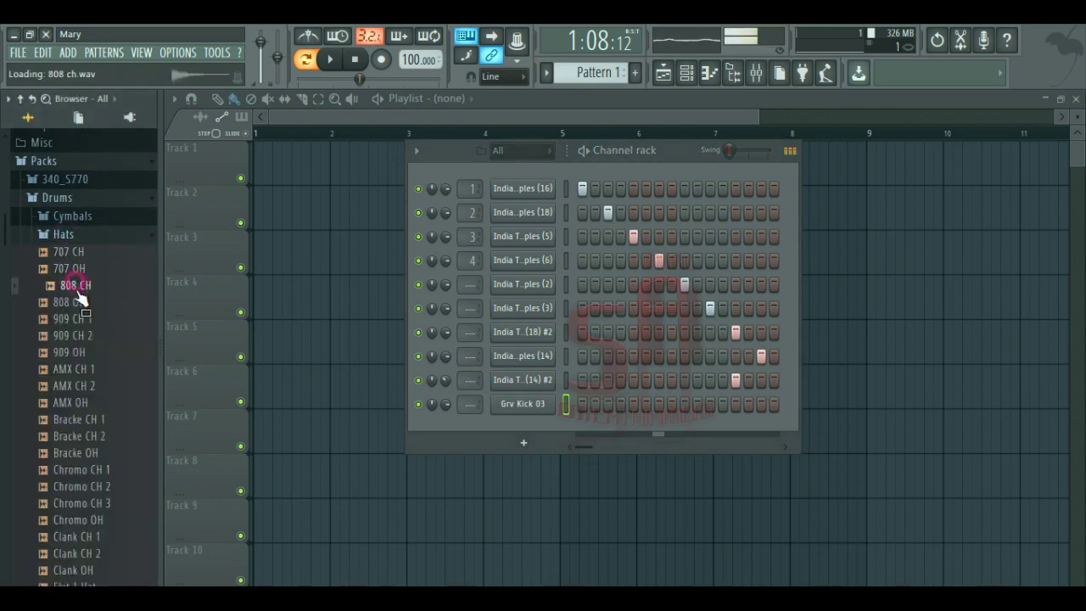
{"action": "left_click_drag", "start_coordinate": [78, 297], "coordinate": [527, 421]}
Add 808 Snare from the Drums pack's Snares folder as a new channel below 808 CH.
{"action": "scroll", "coordinate": [25, 254], "scroll_direction": "up", "scroll_amount": 1}
{"action": "left_click", "coordinate": [66, 245]}
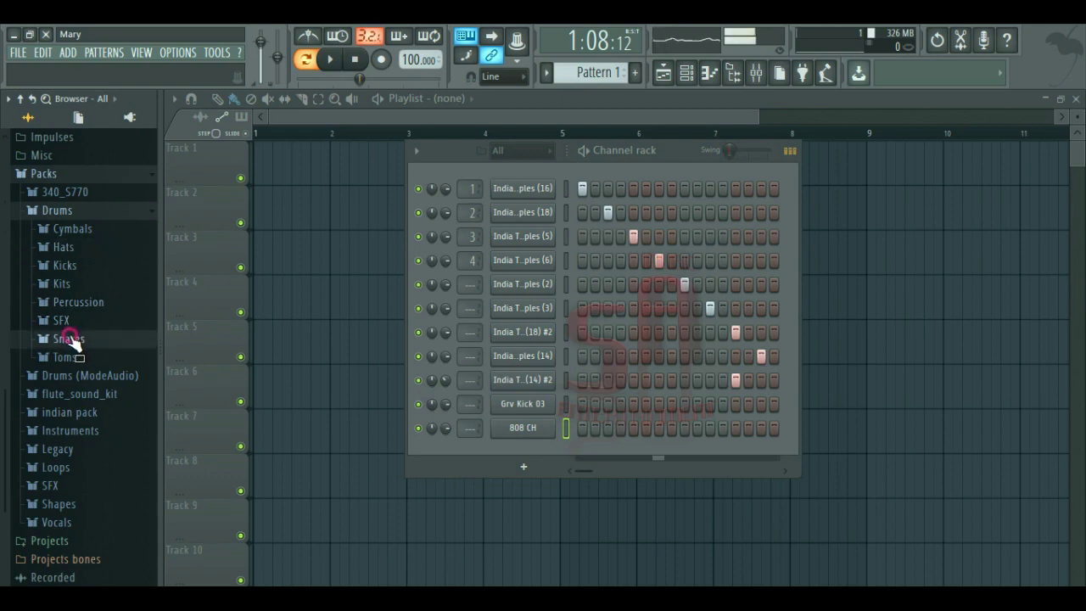
{"action": "left_click", "coordinate": [68, 339]}
{"action": "scroll", "coordinate": [95, 311], "scroll_direction": "down", "scroll_amount": 3}
{"action": "left_click", "coordinate": [88, 309]}
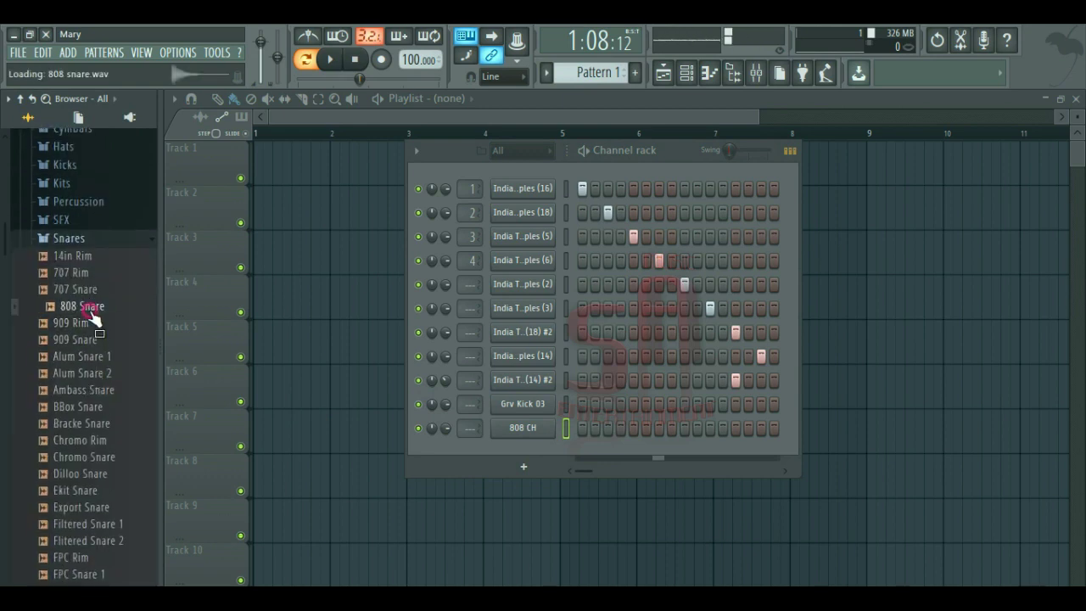
{"action": "left_click_drag", "start_coordinate": [94, 319], "coordinate": [523, 445]}
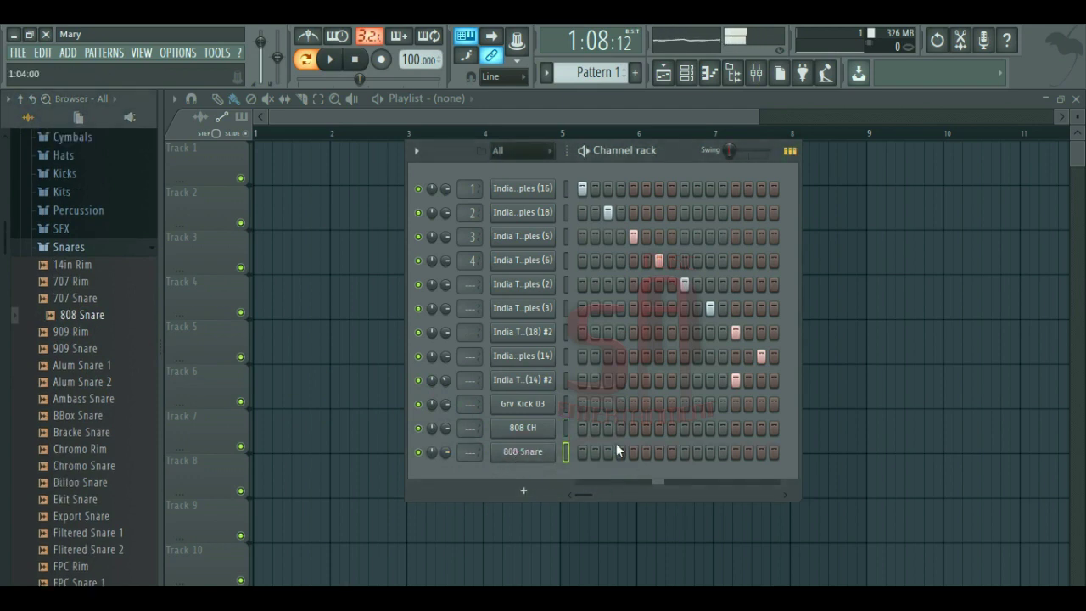
Place Grv Kick 03 hits on steps 1, 4 and 11 while playing the pattern.
{"action": "left_click", "coordinate": [582, 403]}
{"action": "key", "text": "space"}
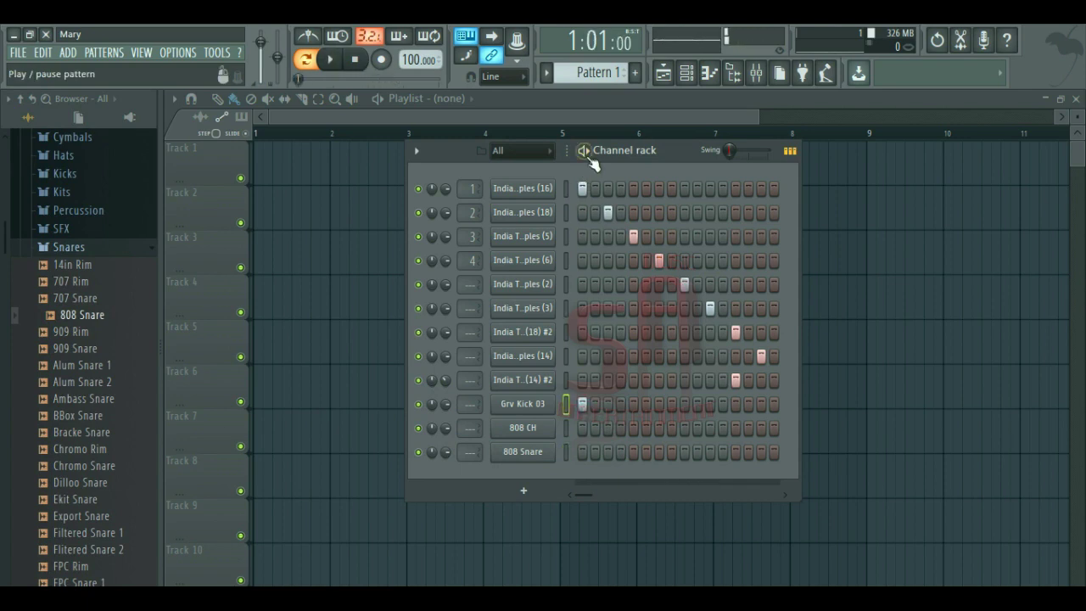
{"action": "key", "text": "space"}
{"action": "left_click", "coordinate": [621, 405]}
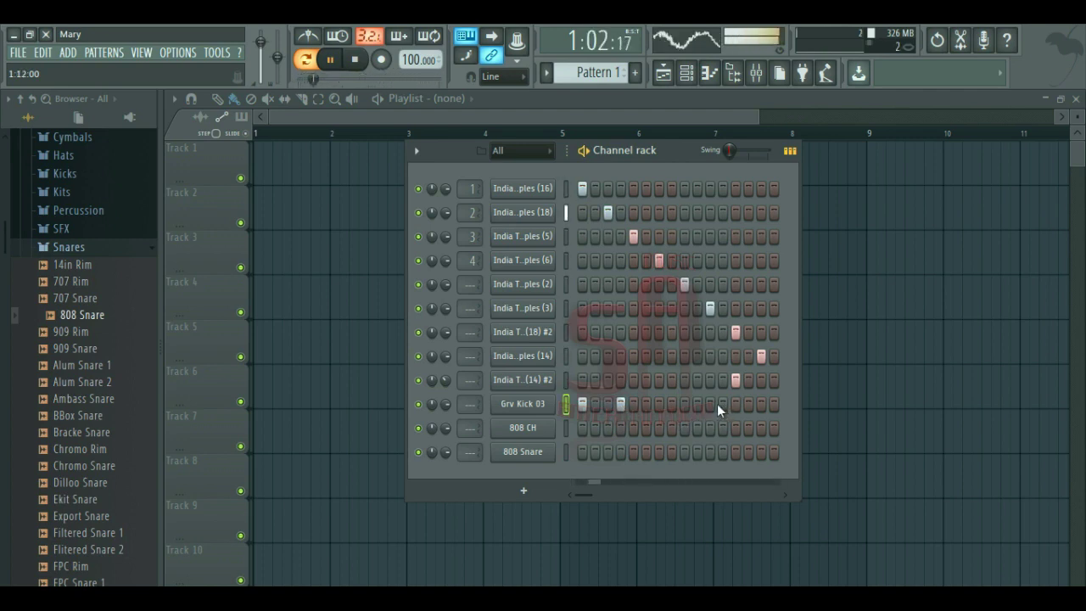
{"action": "left_click", "coordinate": [685, 405]}
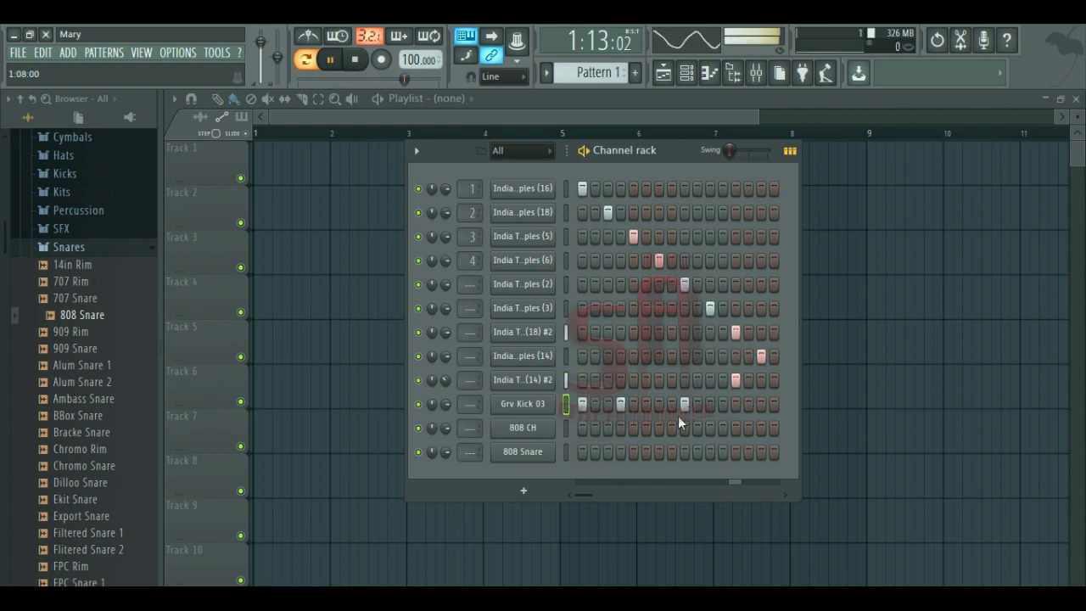
{"action": "right_click", "coordinate": [687, 407]}
{"action": "left_click", "coordinate": [698, 405]}
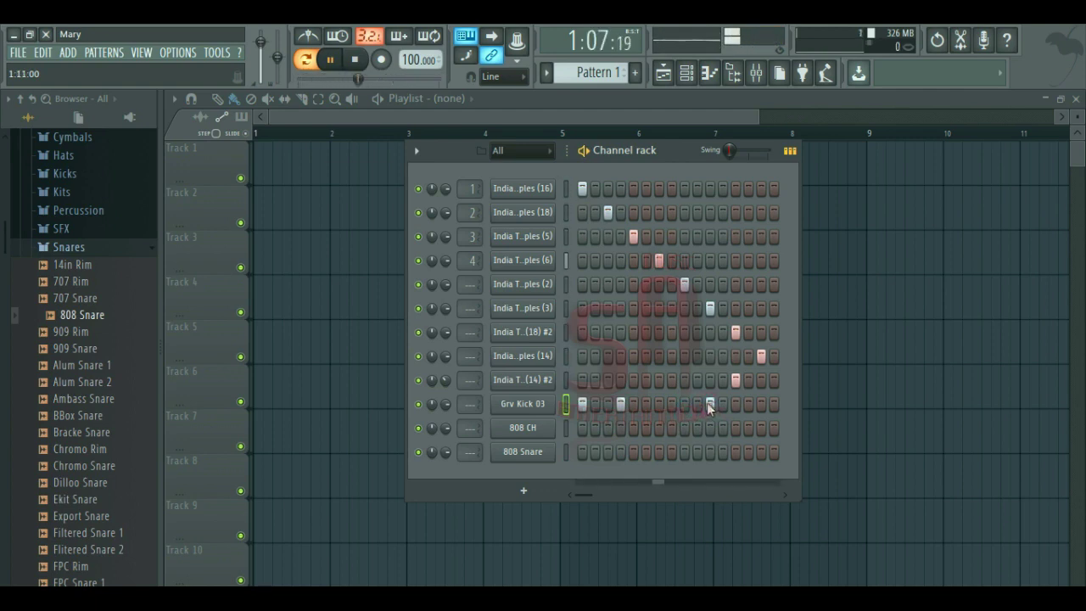
Fill each 2 steps on the 808 CH channel and add extra hits on steps 2, 4, 14 and 16.
{"action": "right_click", "coordinate": [558, 437]}
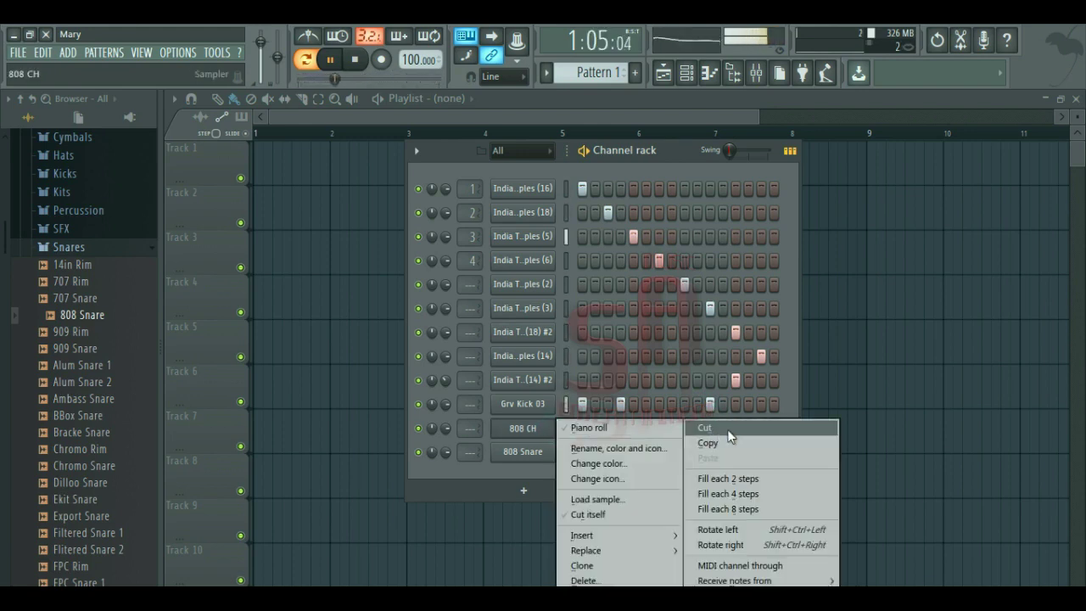
{"action": "left_click", "coordinate": [730, 478]}
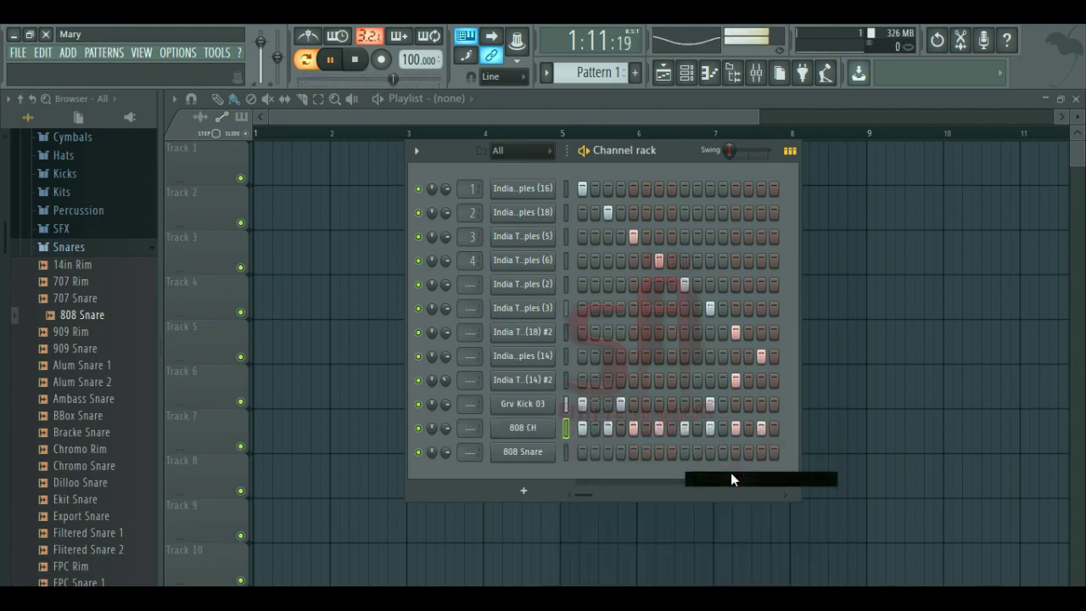
{"action": "left_click", "coordinate": [596, 428]}
{"action": "left_click", "coordinate": [619, 428]}
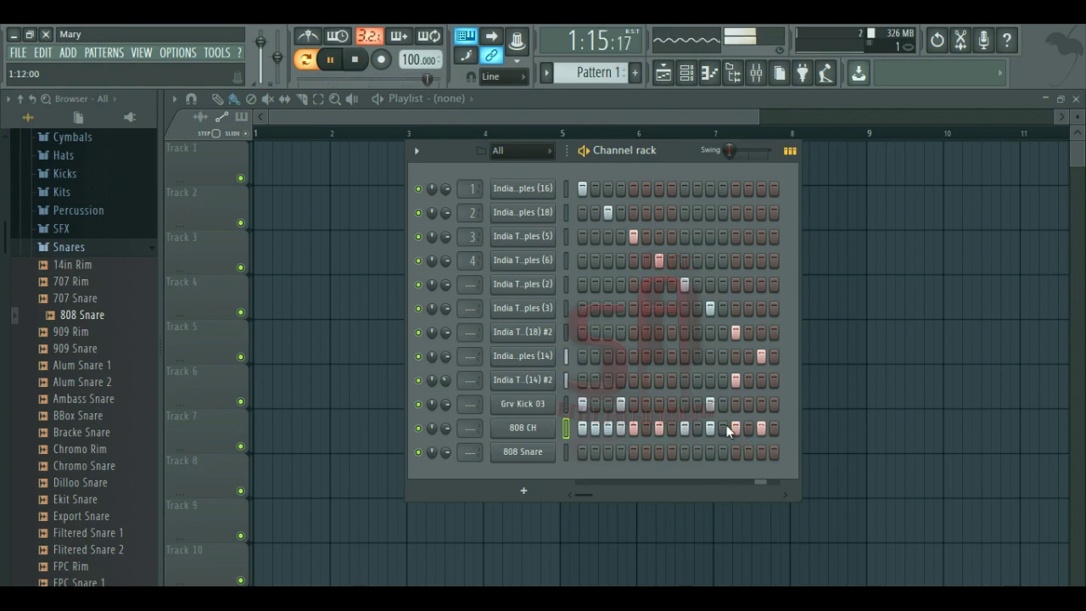
{"action": "left_click", "coordinate": [747, 429]}
{"action": "left_click", "coordinate": [773, 428]}
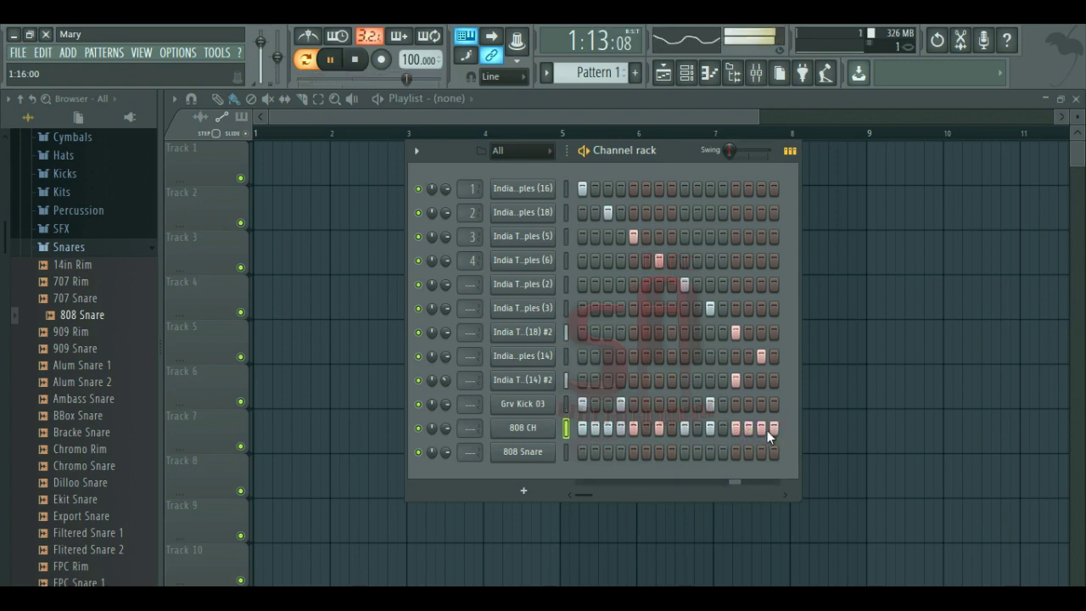
Place 808 Snare hits on steps 7 and 15 of the pattern.
{"action": "left_click", "coordinate": [649, 453]}
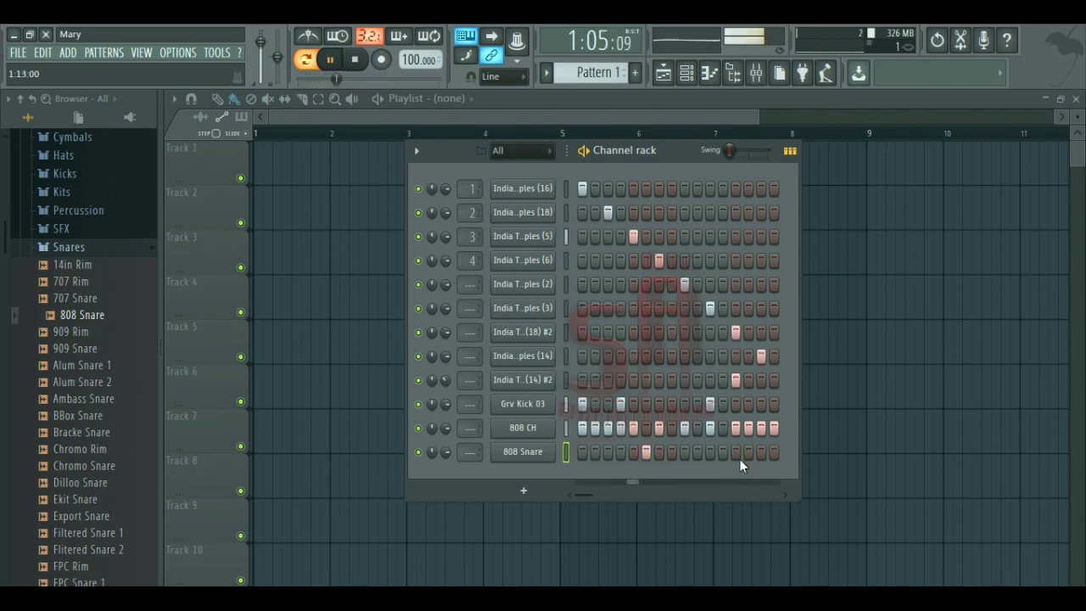
{"action": "left_click", "coordinate": [646, 452]}
{"action": "left_click", "coordinate": [658, 451]}
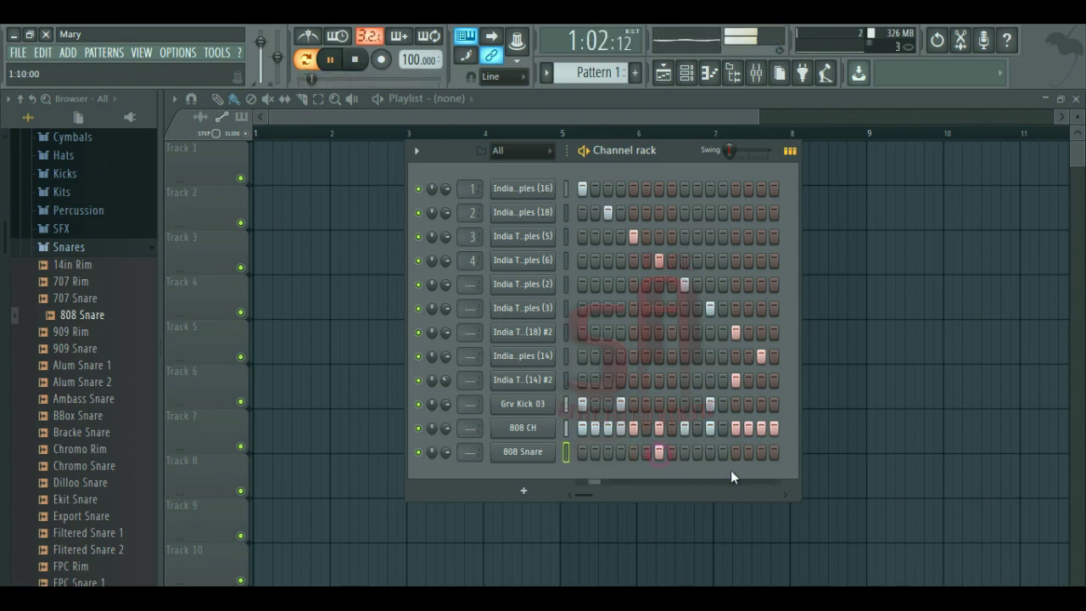
{"action": "left_click", "coordinate": [762, 453]}
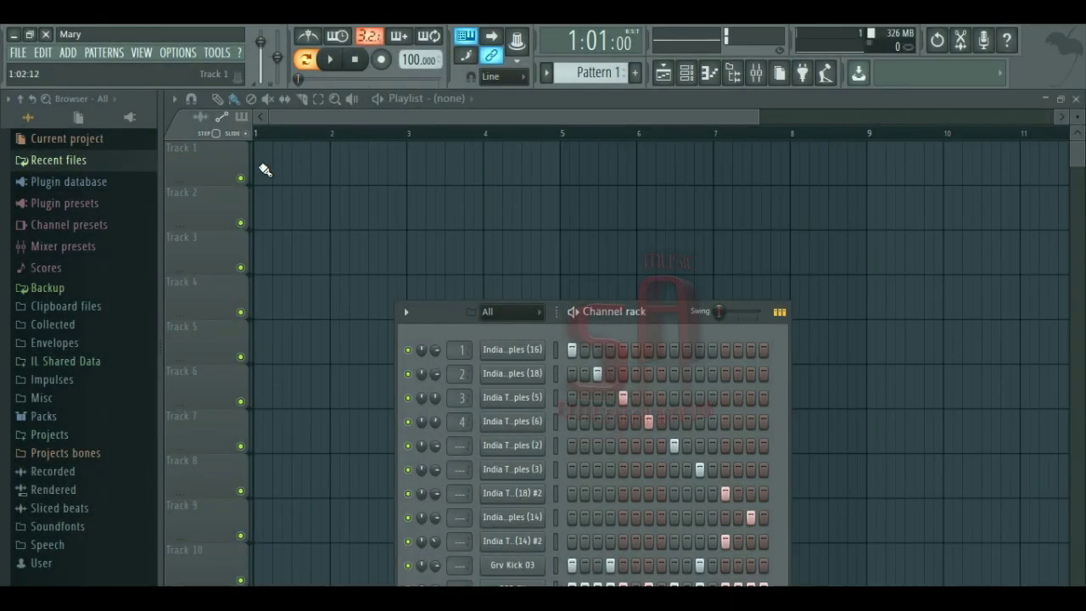
Paint nine consecutive Pattern 1 clips on playlist Track 1, align them to start at bar 1, and reopen the Channel rack.
{"action": "mouse_move", "coordinate": [264, 170]}
{"action": "left_mouse_down"}
{"action": "mouse_move", "coordinate": [650, 174]}
{"action": "mouse_move", "coordinate": [901, 161]}
{"action": "left_mouse_up"}
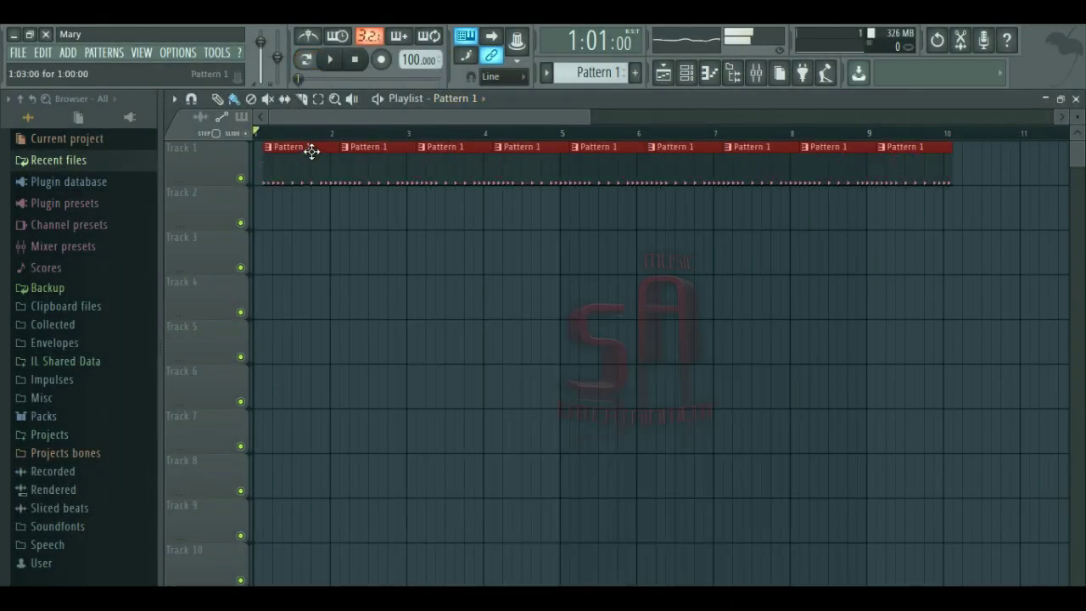
{"action": "left_click_drag", "start_coordinate": [312, 151], "coordinate": [282, 150]}
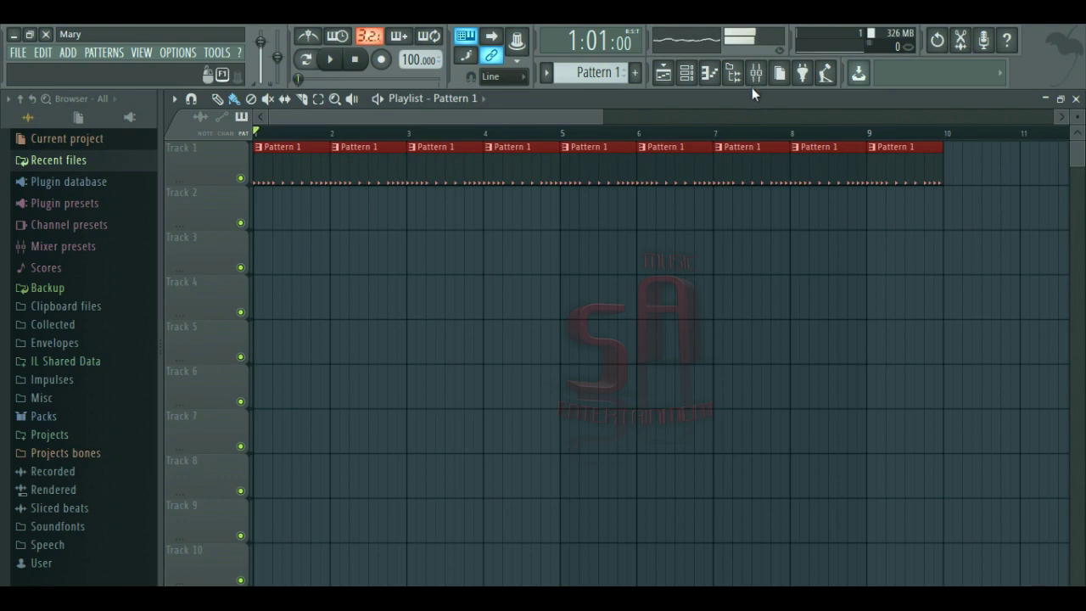
{"action": "left_click", "coordinate": [686, 74]}
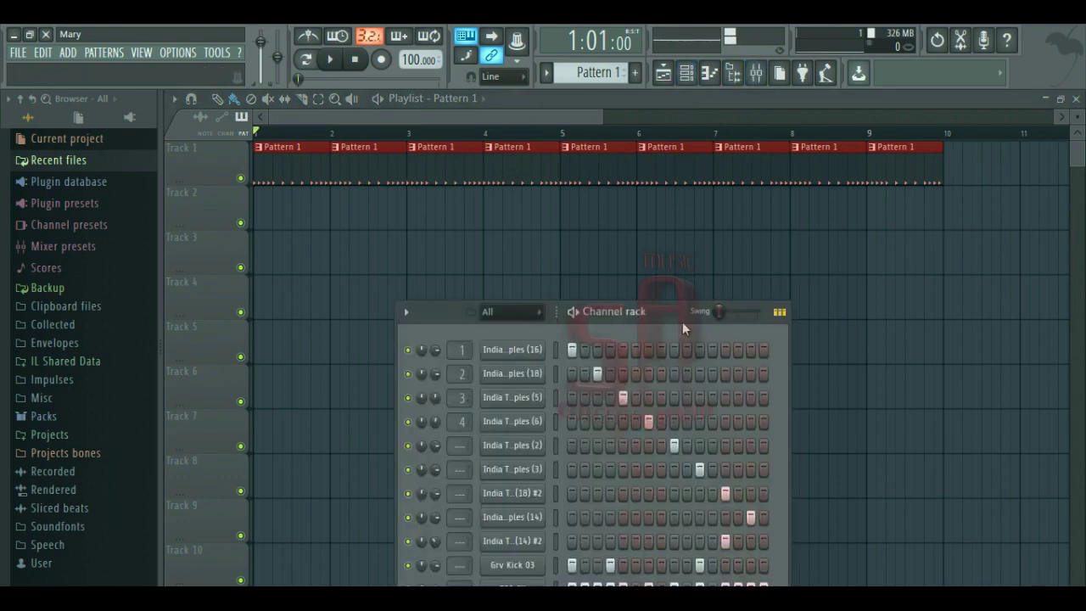
Add the installed reFX Nexus VST generator as a new channel below 808 Snare in the Channel rack.
{"action": "left_click_drag", "start_coordinate": [682, 312], "coordinate": [658, 147]}
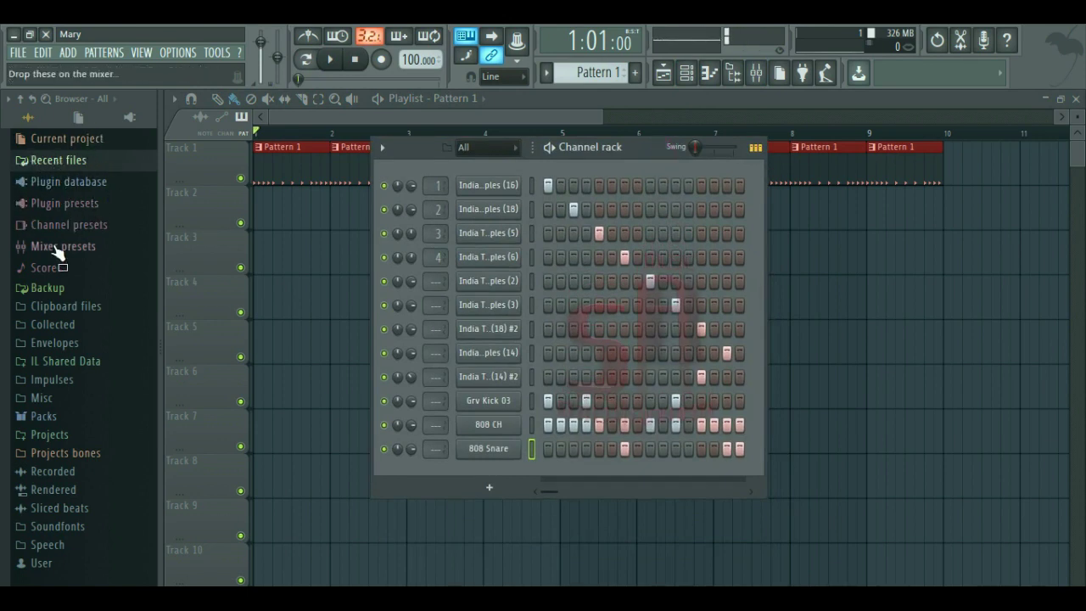
{"action": "left_click", "coordinate": [59, 181]}
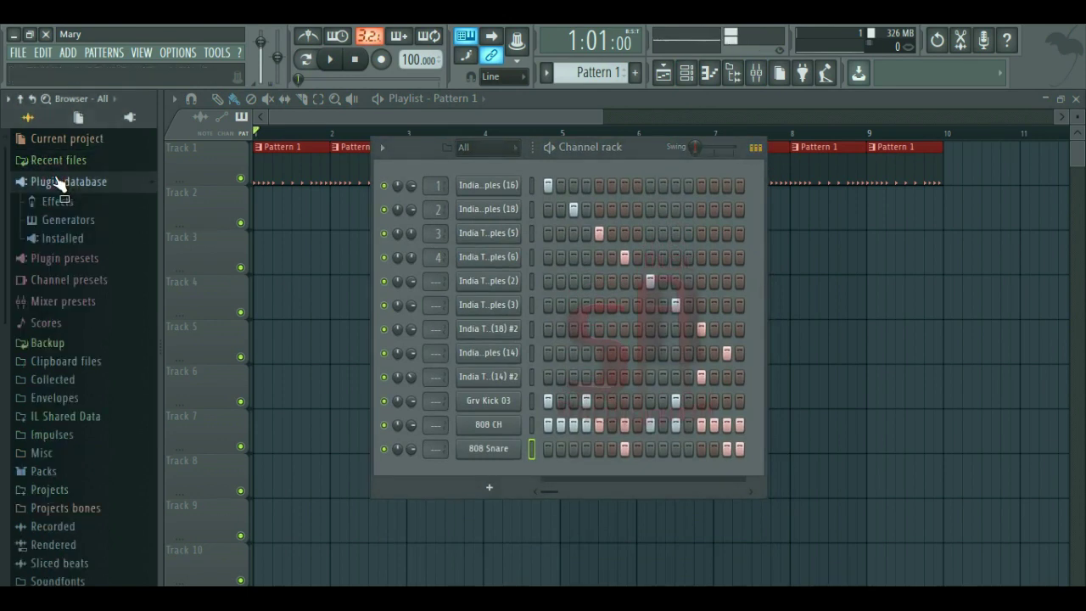
{"action": "left_click", "coordinate": [73, 237]}
{"action": "left_click", "coordinate": [80, 274]}
{"action": "left_click", "coordinate": [75, 310]}
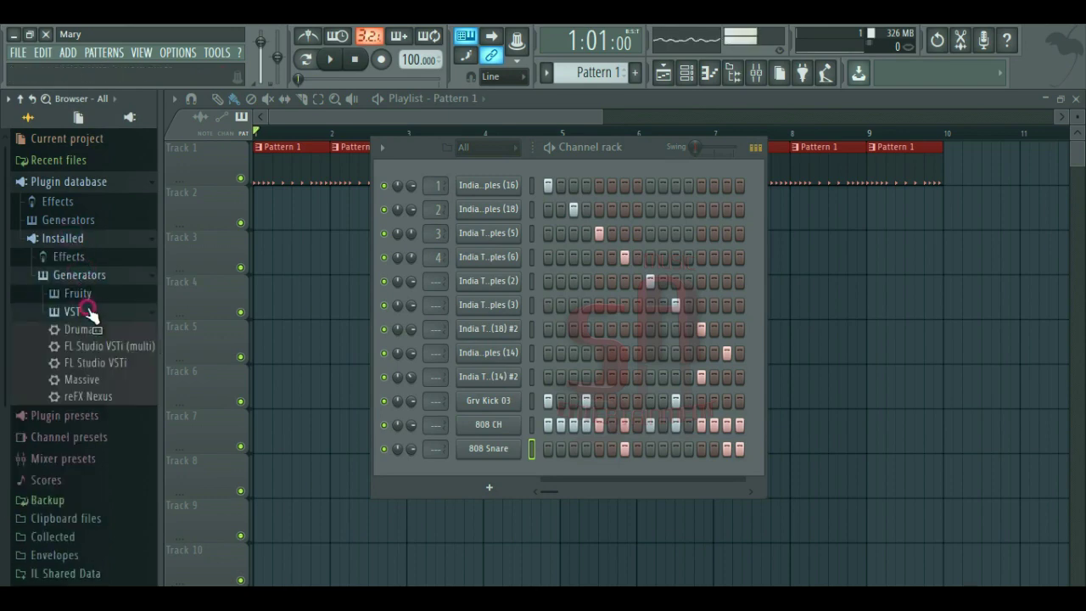
{"action": "left_click_drag", "start_coordinate": [106, 398], "coordinate": [502, 470]}
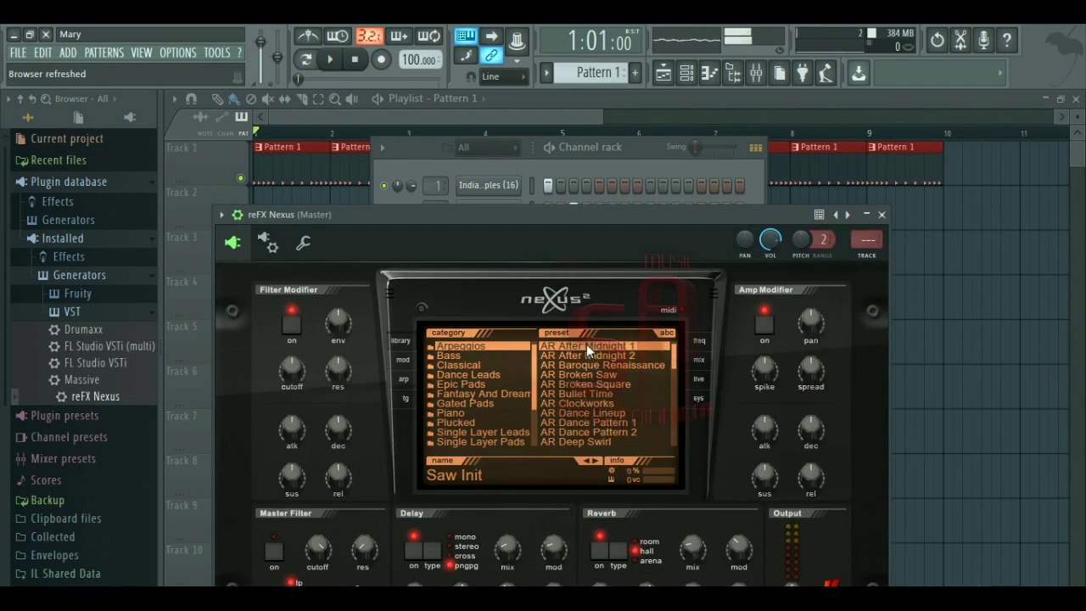
Audition the Nexus arpeggio presets from AR After Midnight 1 onward, load AR Dance Lineup, and close the plugin window.
{"action": "left_click", "coordinate": [586, 344]}
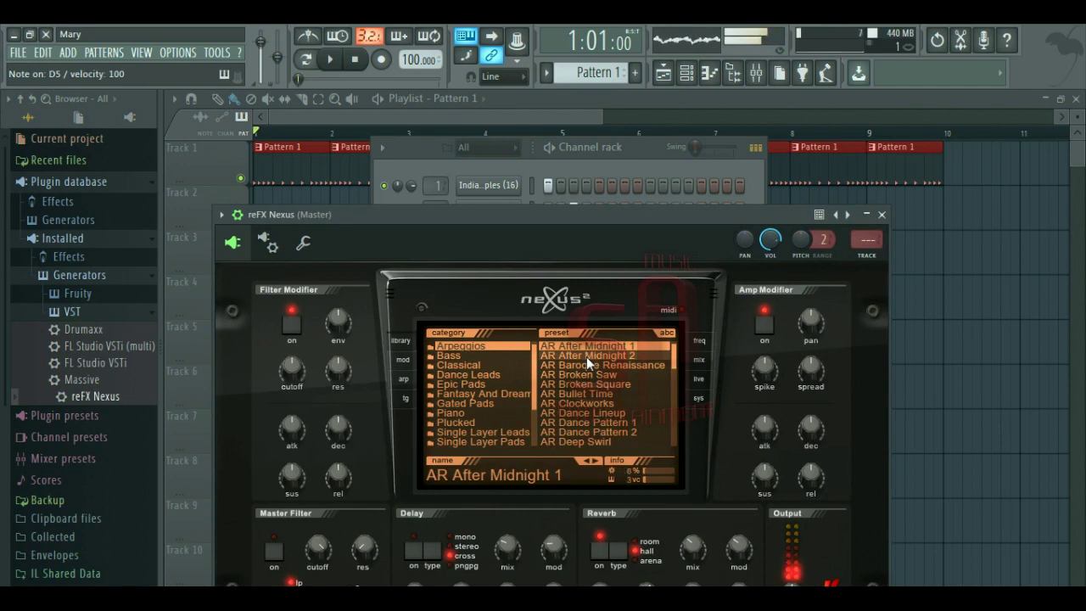
{"action": "left_click", "coordinate": [586, 357]}
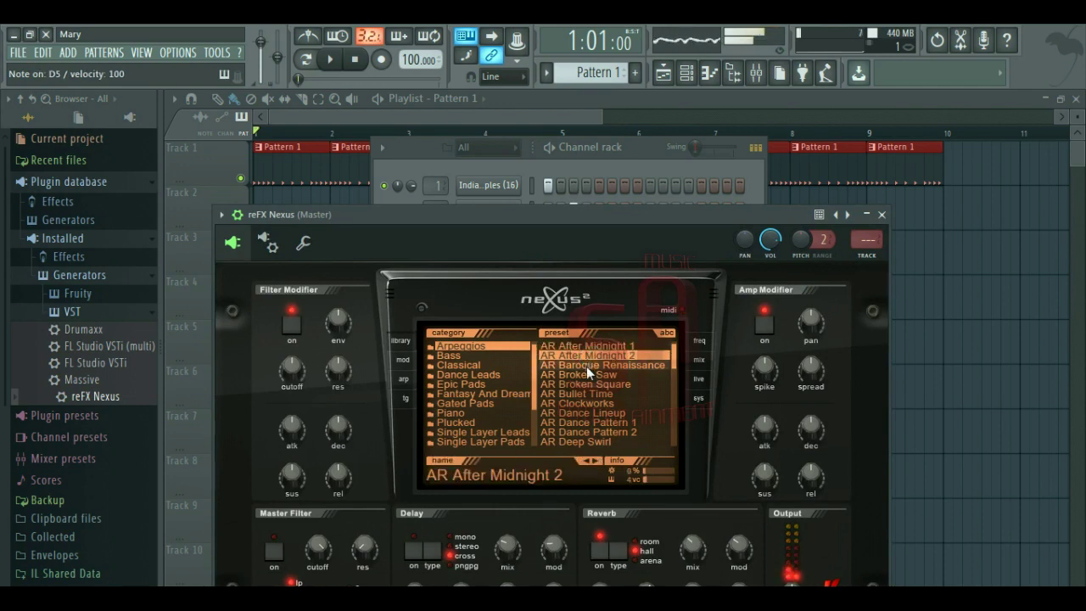
{"action": "left_click", "coordinate": [586, 367]}
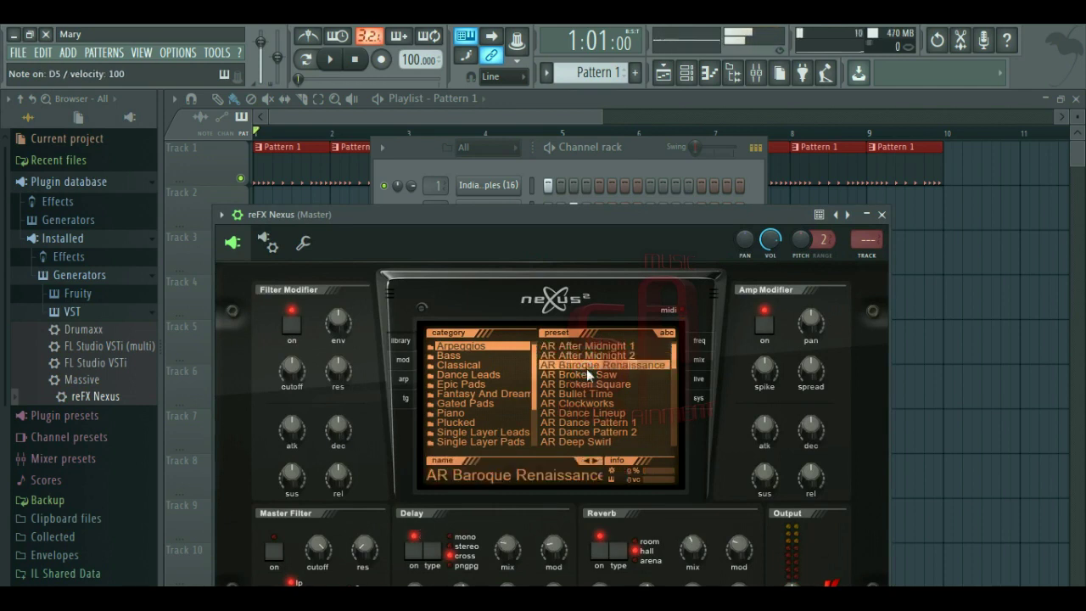
{"action": "left_click", "coordinate": [586, 375]}
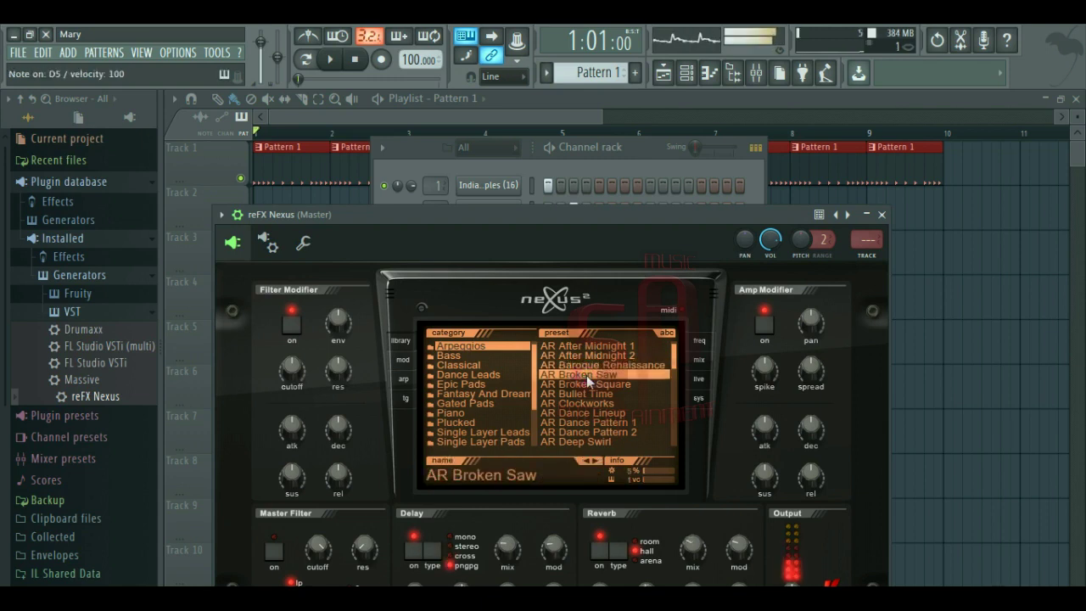
{"action": "left_click", "coordinate": [586, 383]}
{"action": "left_click", "coordinate": [586, 394]}
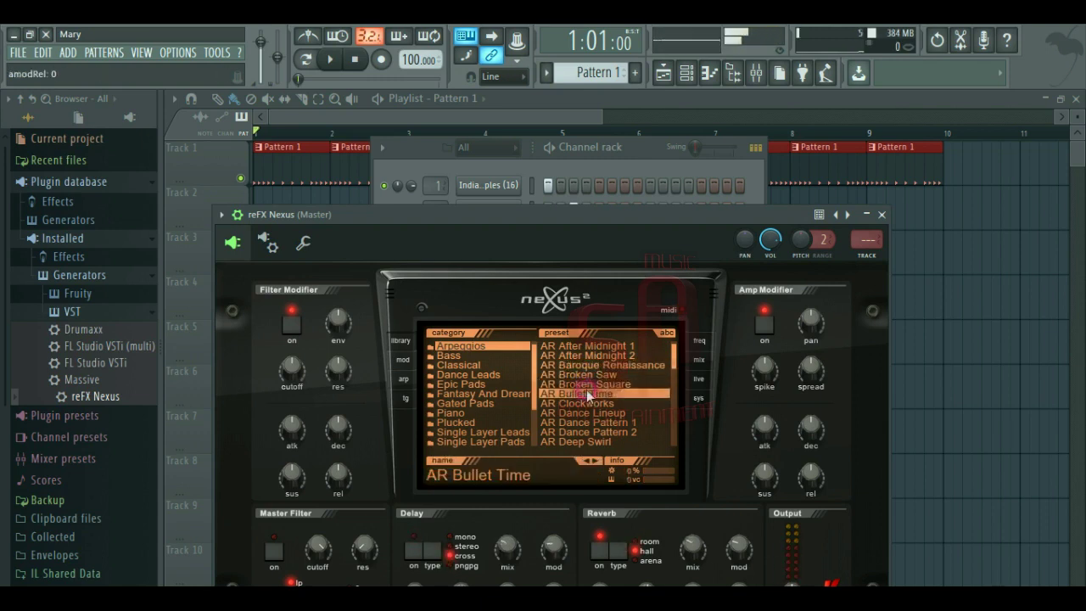
{"action": "left_click", "coordinate": [586, 404]}
{"action": "left_click", "coordinate": [586, 413]}
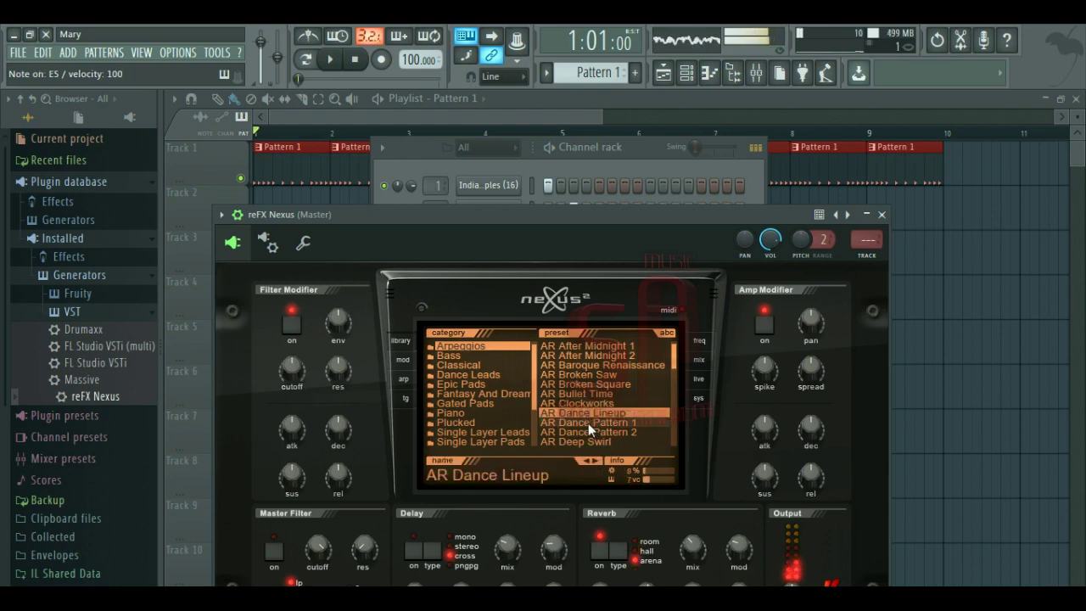
{"action": "left_click", "coordinate": [882, 215]}
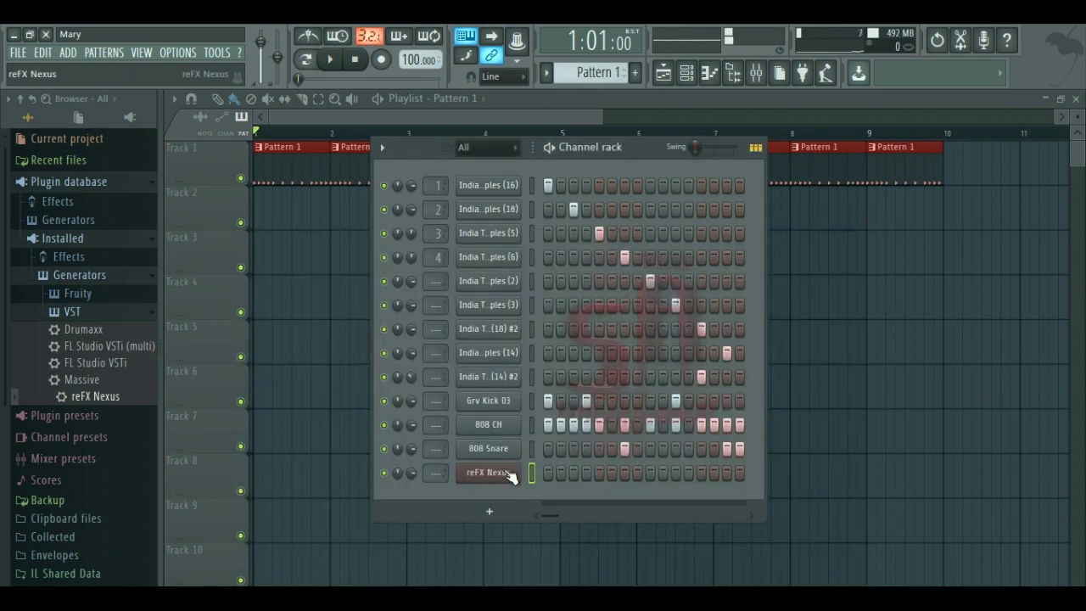
Switch to the empty Pattern 2 and open the reFX Nexus channel's piano roll maximized.
{"action": "key", "text": "F4"}
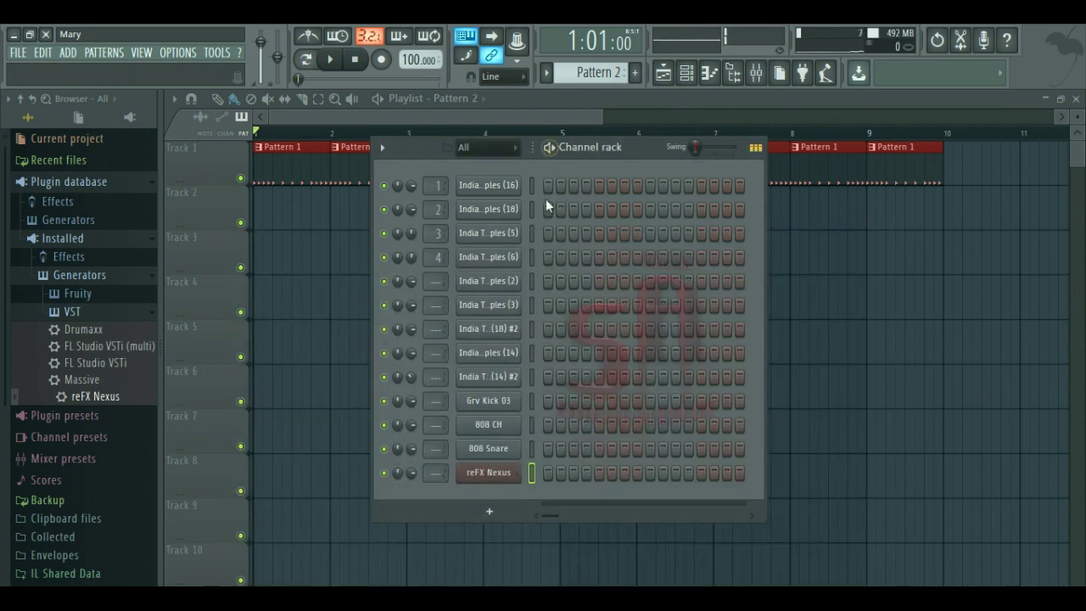
{"action": "right_click", "coordinate": [509, 475]}
{"action": "left_click", "coordinate": [564, 447]}
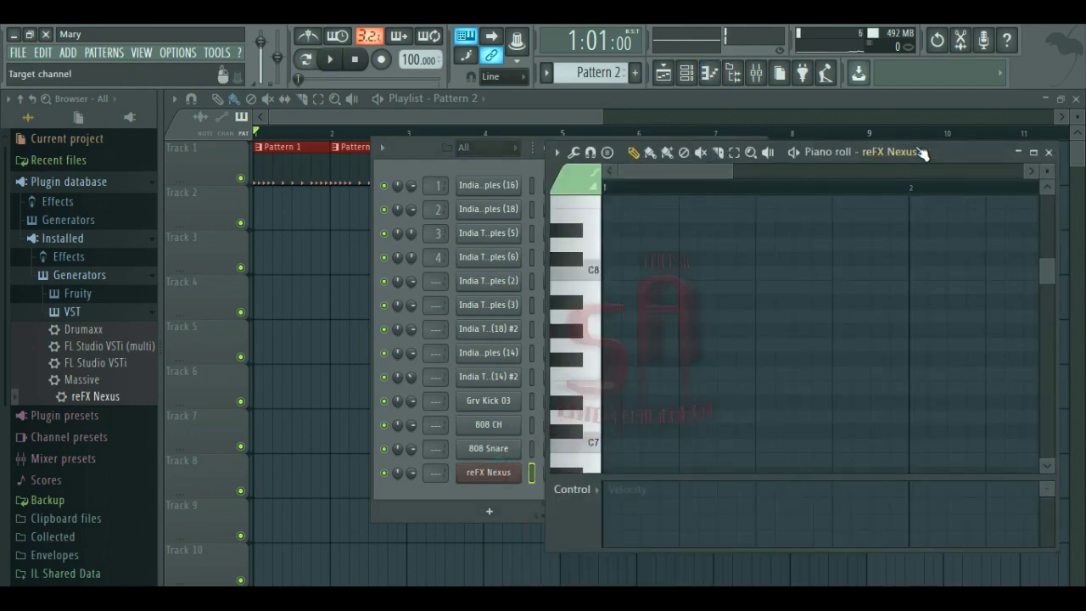
{"action": "double_click", "coordinate": [966, 159]}
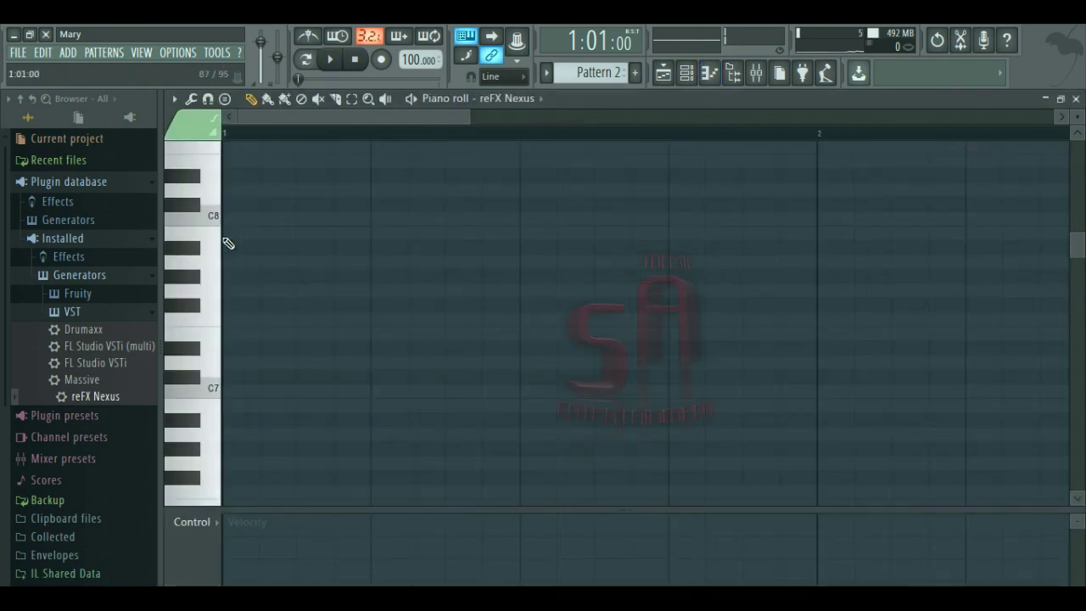
Place an F#7 note at the start of bar 1, lengthen it to eight steps, and play it back.
{"action": "left_click", "coordinate": [225, 238]}
{"action": "left_click_drag", "start_coordinate": [270, 229], "coordinate": [268, 302]}
{"action": "left_click", "coordinate": [413, 99]}
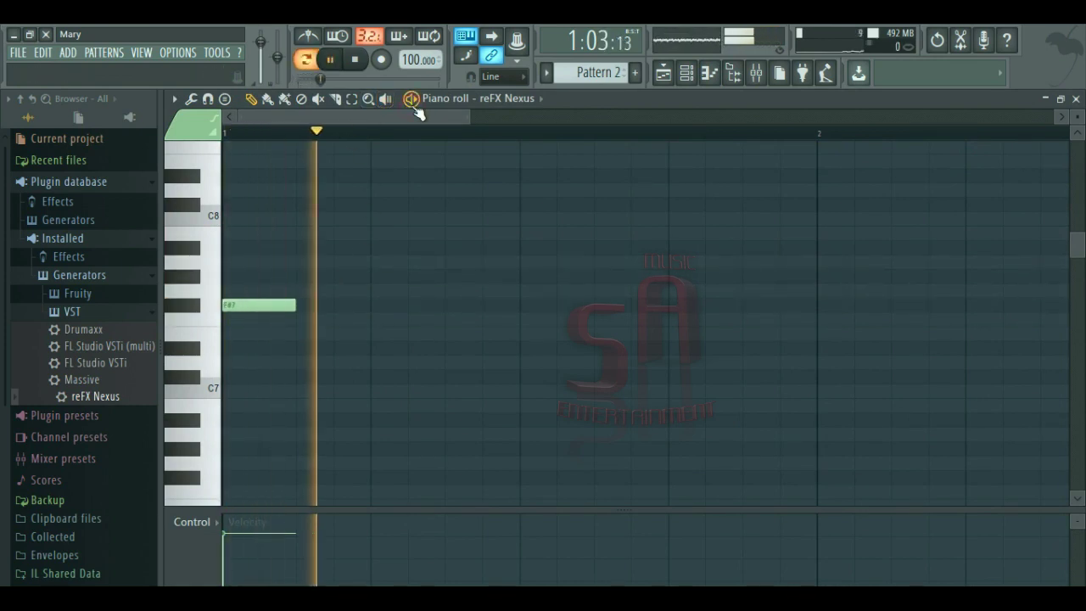
{"action": "key", "text": "space"}
{"action": "left_click_drag", "start_coordinate": [308, 309], "coordinate": [502, 310]}
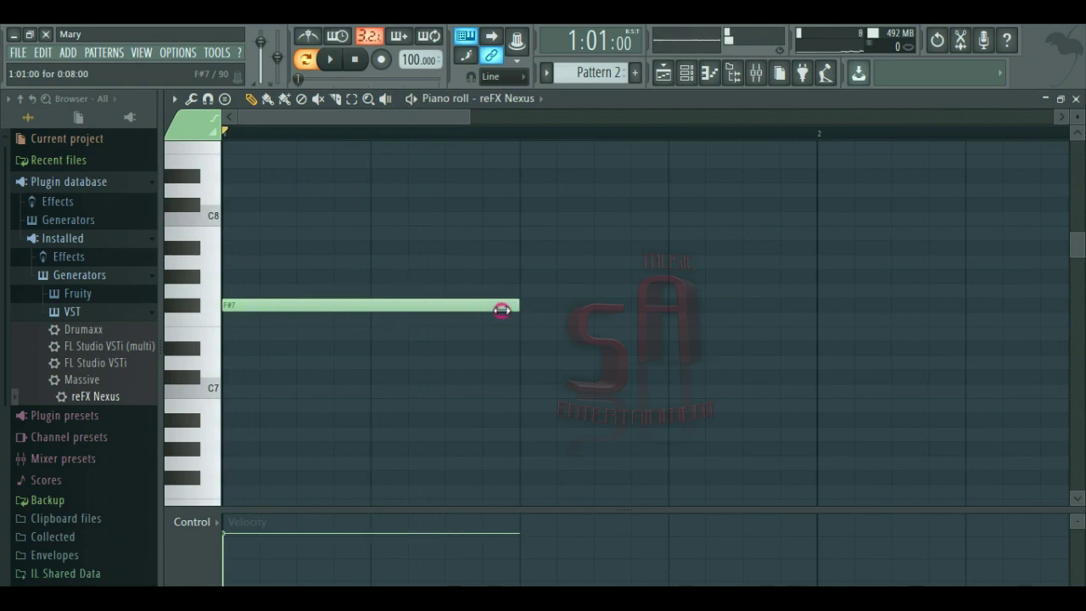
{"action": "left_click", "coordinate": [414, 99]}
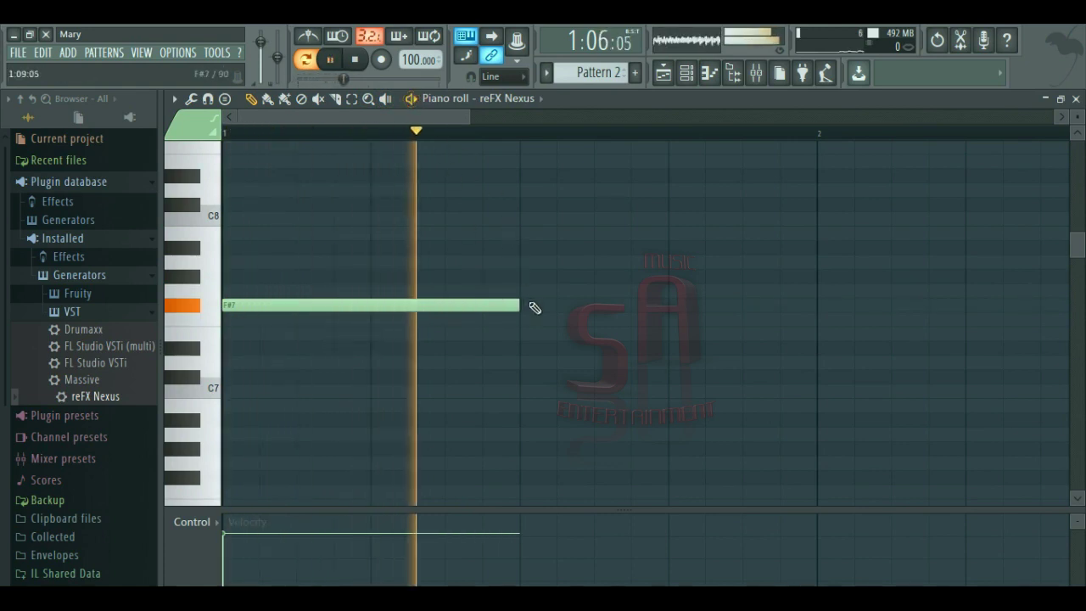
{"action": "key", "text": "space"}
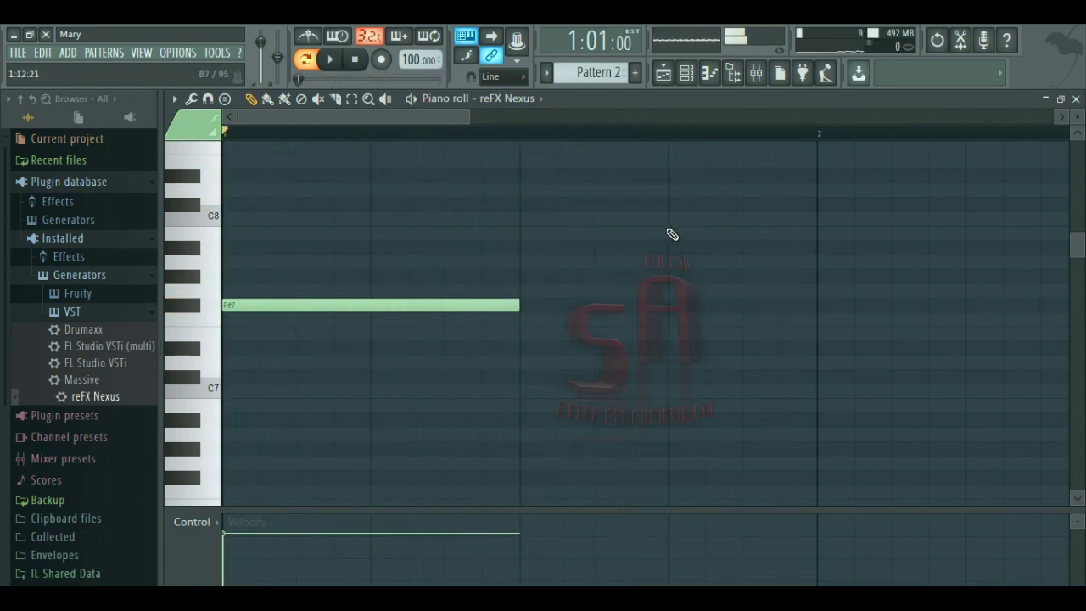
Add an eight-step B7 note, check it by playback, and move it to the start of bar 2.
{"action": "left_click", "coordinate": [669, 229]}
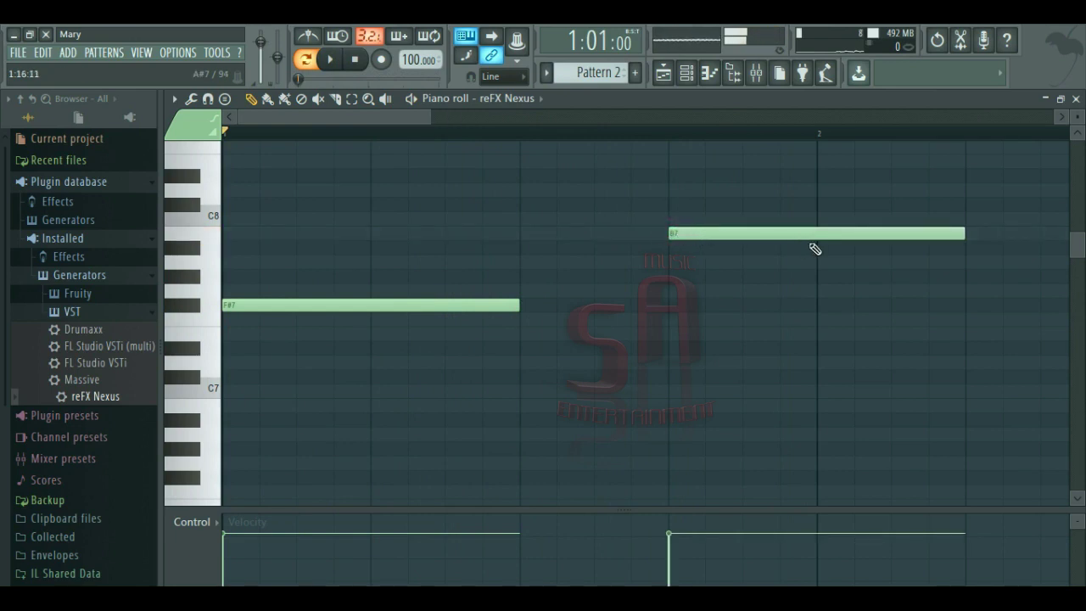
{"action": "mouse_move", "coordinate": [946, 237]}
{"action": "left_mouse_down"}
{"action": "mouse_move", "coordinate": [837, 231]}
{"action": "mouse_move", "coordinate": [946, 252]}
{"action": "left_mouse_up"}
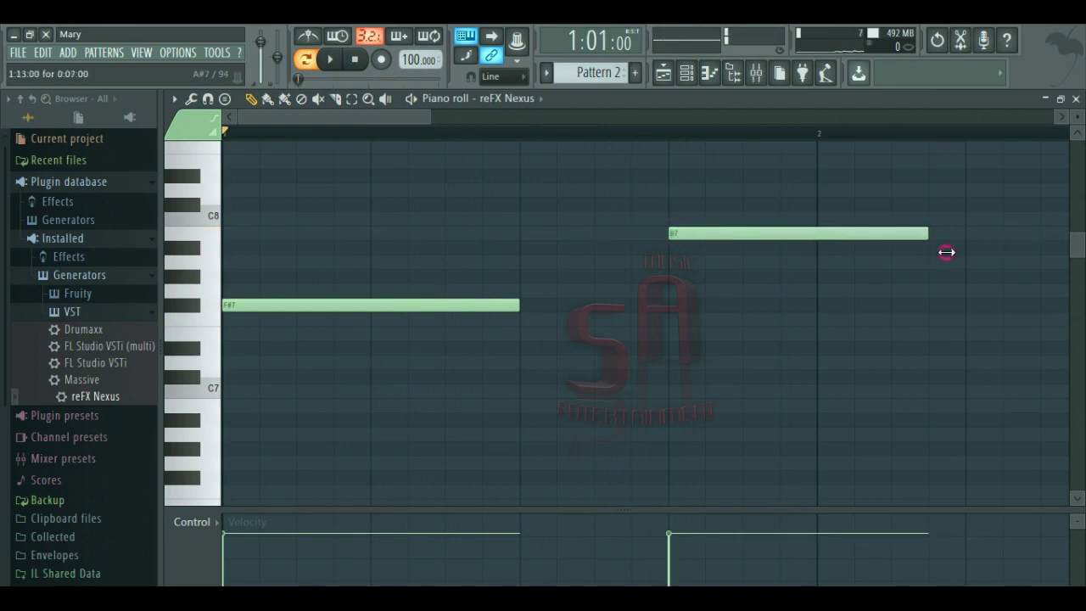
{"action": "key", "text": "space"}
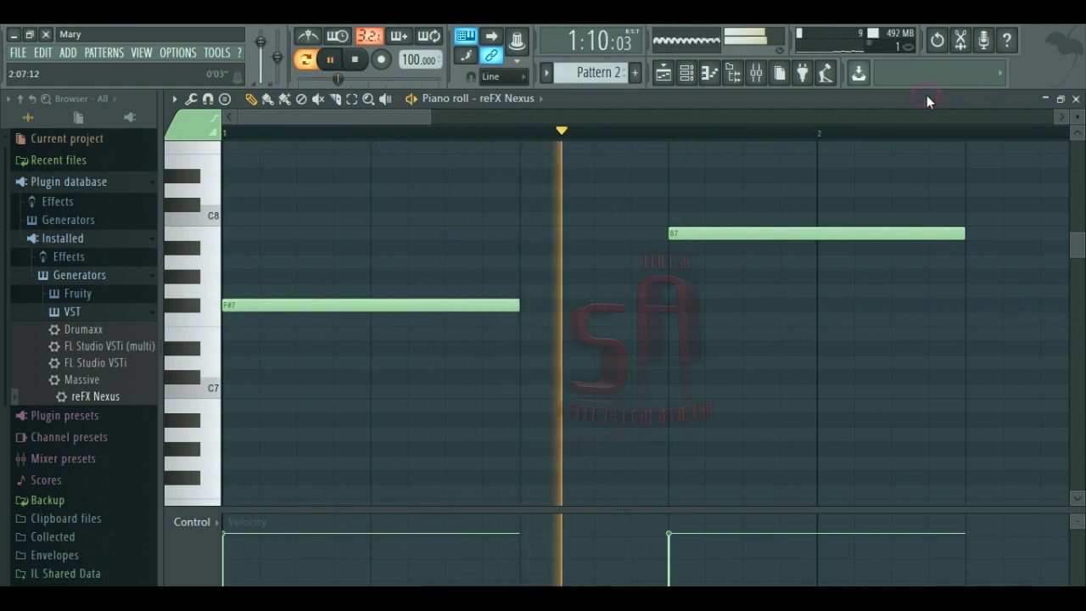
{"action": "key", "text": "space"}
{"action": "left_click_drag", "start_coordinate": [809, 233], "coordinate": [953, 228]}
Play the two notes, and add eight-step G#7 and C#8 notes at the starts of bars 3 and 4.
{"action": "scroll", "coordinate": [723, 120], "scroll_direction": "down", "scroll_amount": 3}
{"action": "scroll", "coordinate": [723, 133], "scroll_direction": "down", "scroll_amount": 1}
{"action": "scroll", "coordinate": [723, 138], "scroll_direction": "down", "scroll_amount": 3}
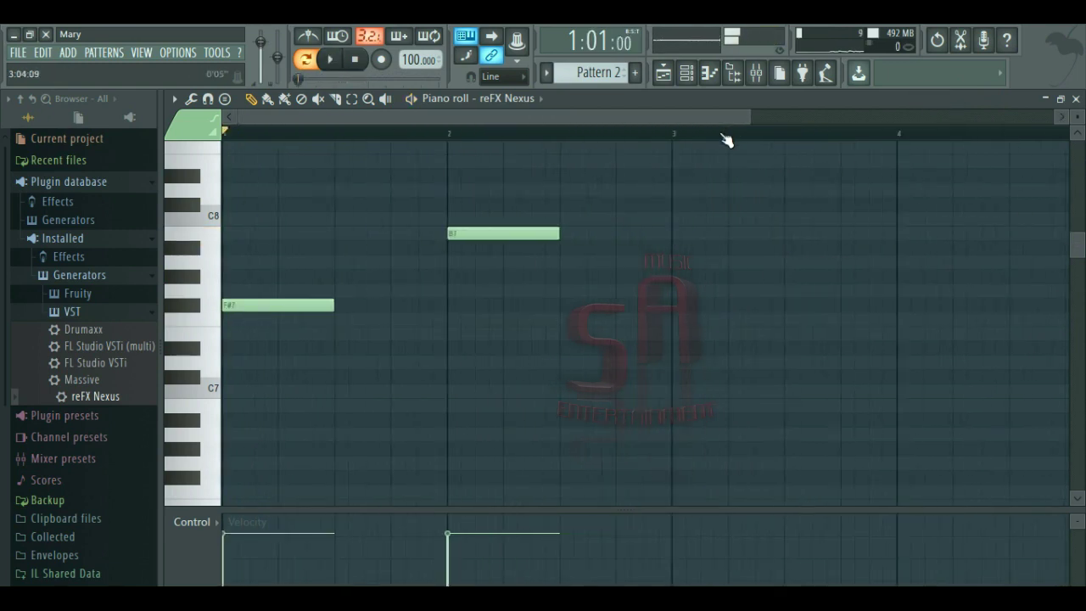
{"action": "key", "text": "space"}
{"action": "scroll", "coordinate": [723, 142], "scroll_direction": "down", "scroll_amount": 2}
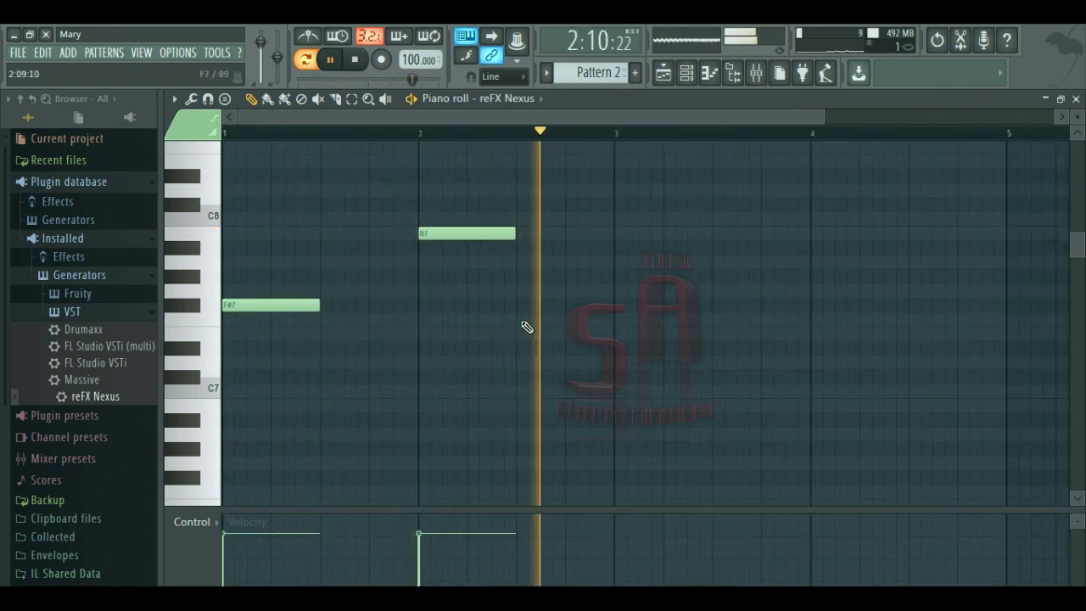
{"action": "key", "text": "space"}
{"action": "left_click", "coordinate": [617, 347]}
{"action": "left_click_drag", "start_coordinate": [615, 344], "coordinate": [666, 270]}
{"action": "left_click", "coordinate": [762, 205]}
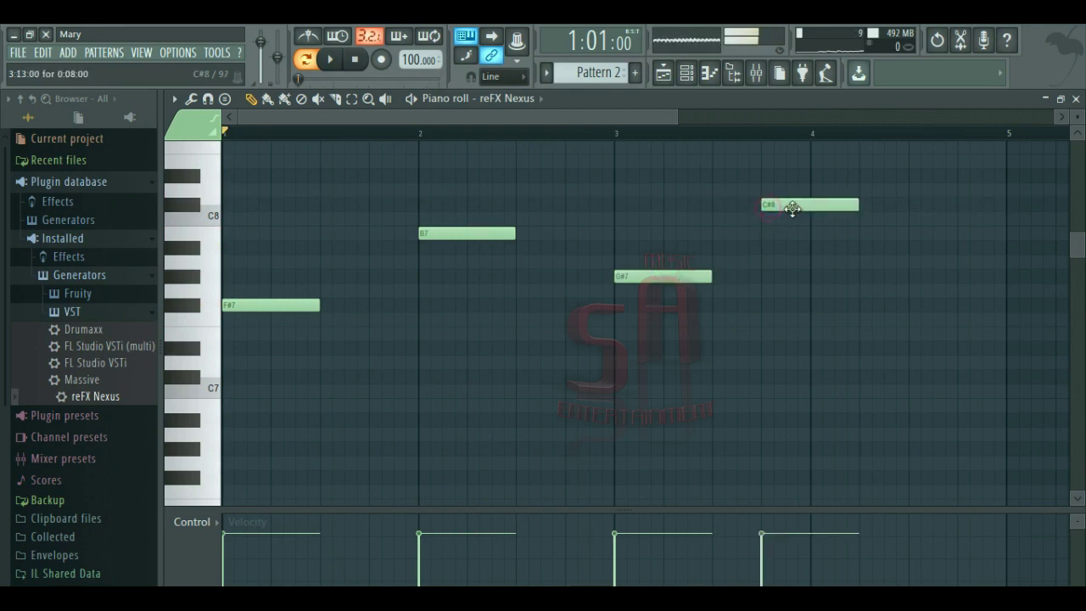
{"action": "mouse_move", "coordinate": [762, 204]}
{"action": "left_mouse_down"}
{"action": "mouse_move", "coordinate": [858, 203]}
{"action": "mouse_move", "coordinate": [845, 204]}
{"action": "left_mouse_up"}
Select all four notes during playback and lengthen each to a full bar.
{"action": "key", "text": "space"}
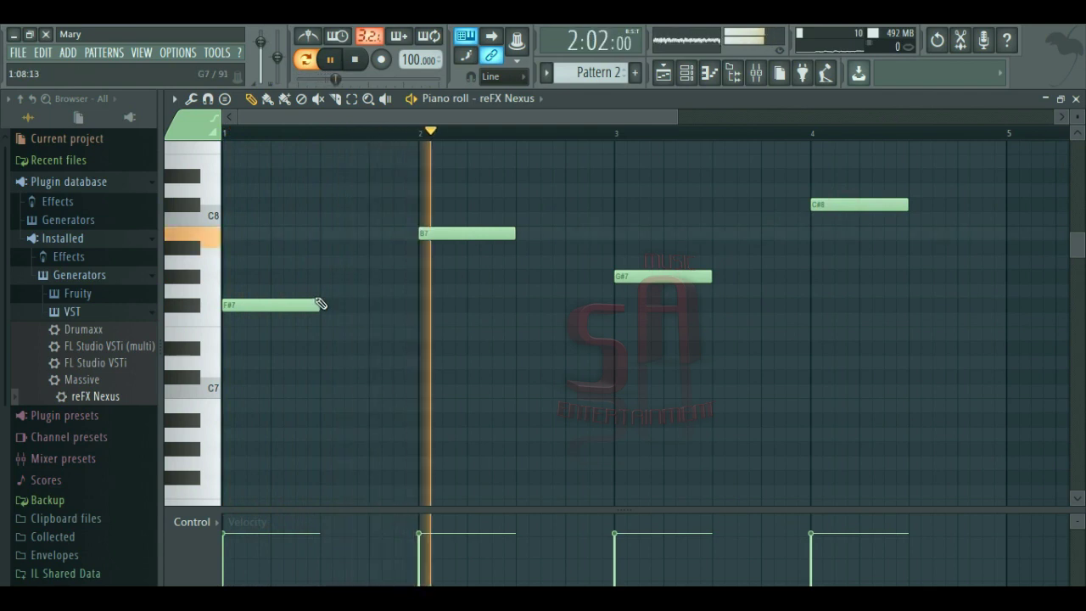
{"action": "key", "text": "ctrl+a"}
{"action": "left_click_drag", "start_coordinate": [320, 300], "coordinate": [418, 305]}
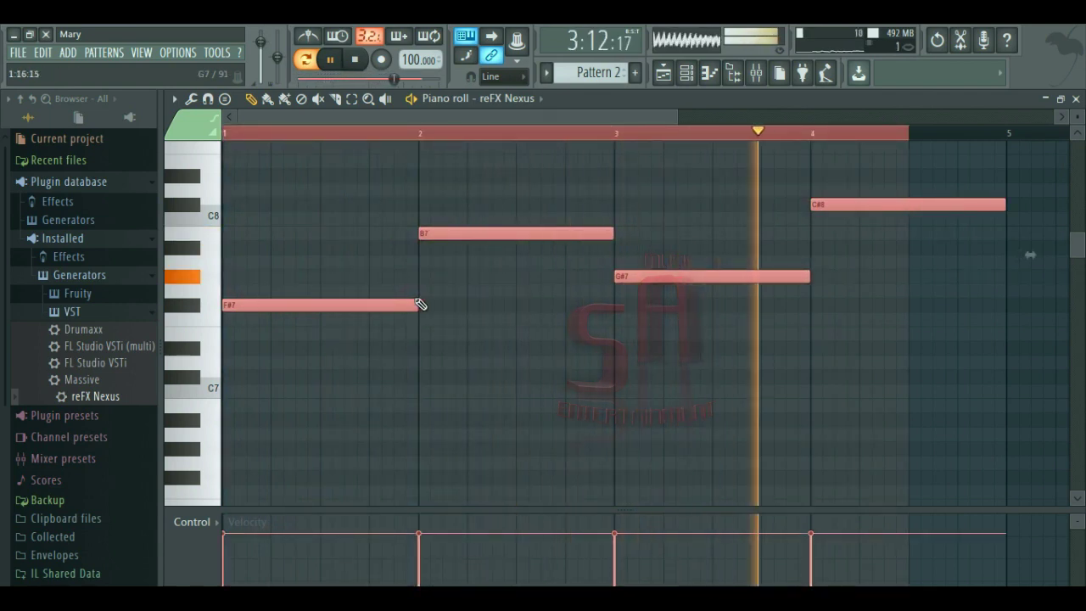
Close the piano roll, stop playback, and paint two consecutive Pattern 2 clips on playlist Track 2 from bar 1.
{"action": "left_click", "coordinate": [1076, 98]}
{"action": "key", "text": "space"}
{"action": "left_click", "coordinate": [832, 102]}
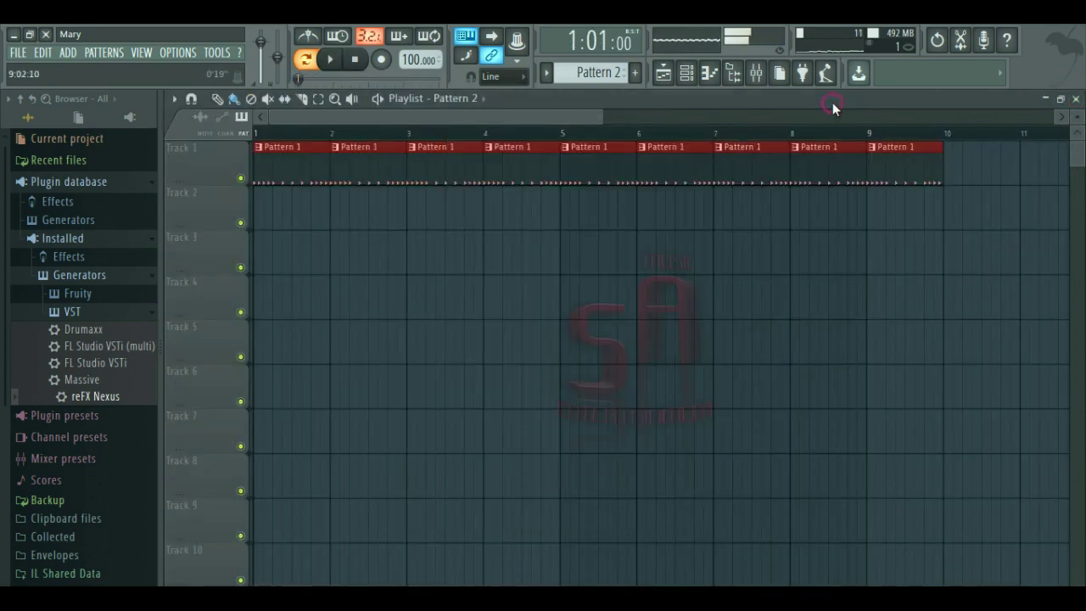
{"action": "left_click_drag", "start_coordinate": [259, 211], "coordinate": [668, 230]}
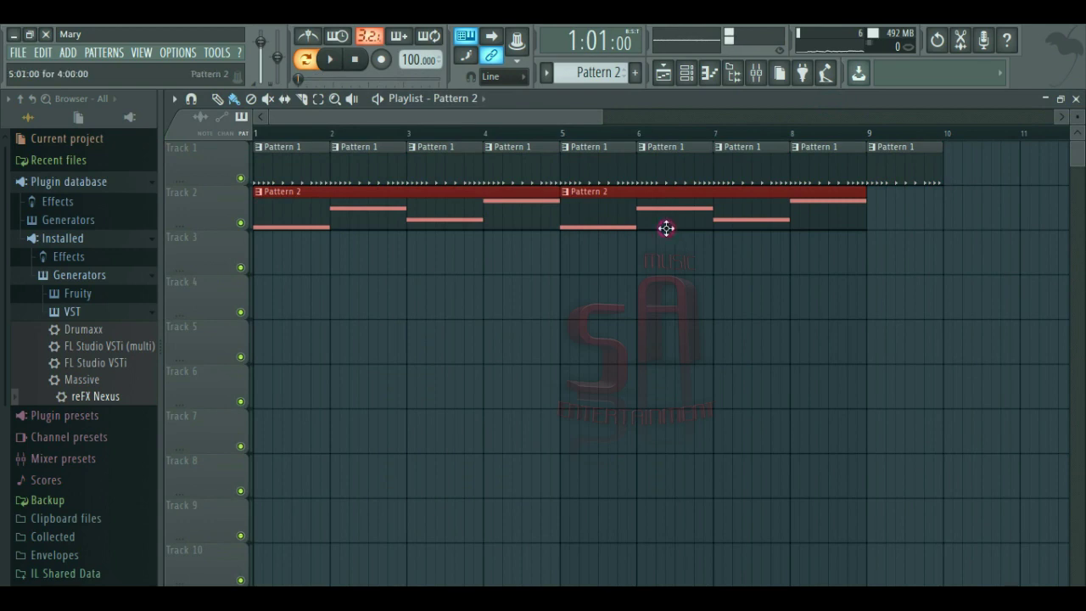
Paint three more Pattern 1 clips on Track 1 and align them to start at bar 10.
{"action": "left_click", "coordinate": [880, 173]}
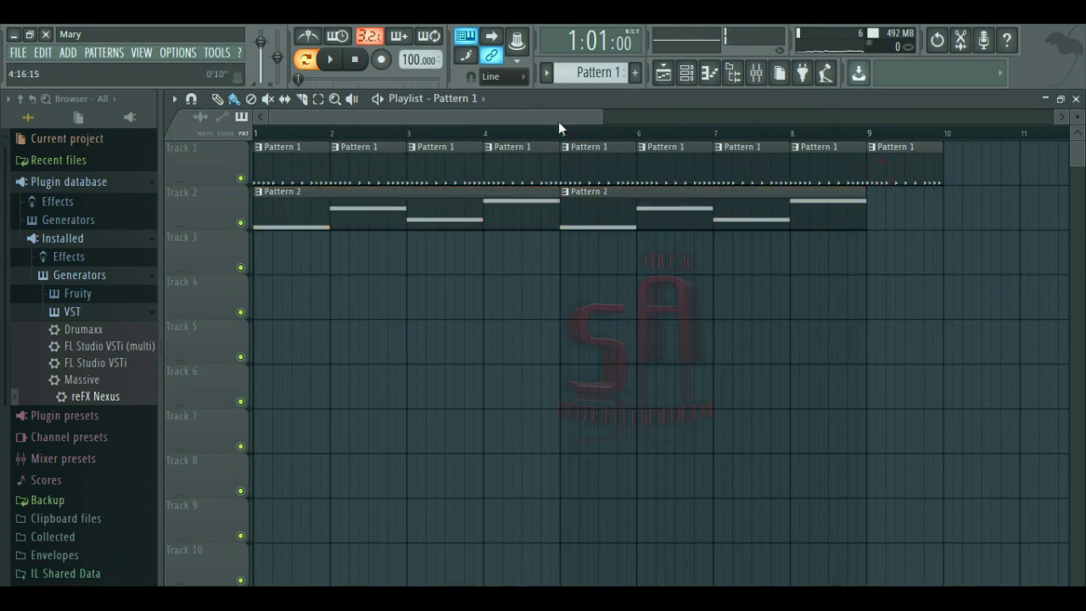
{"action": "left_click_drag", "start_coordinate": [559, 119], "coordinate": [692, 115]}
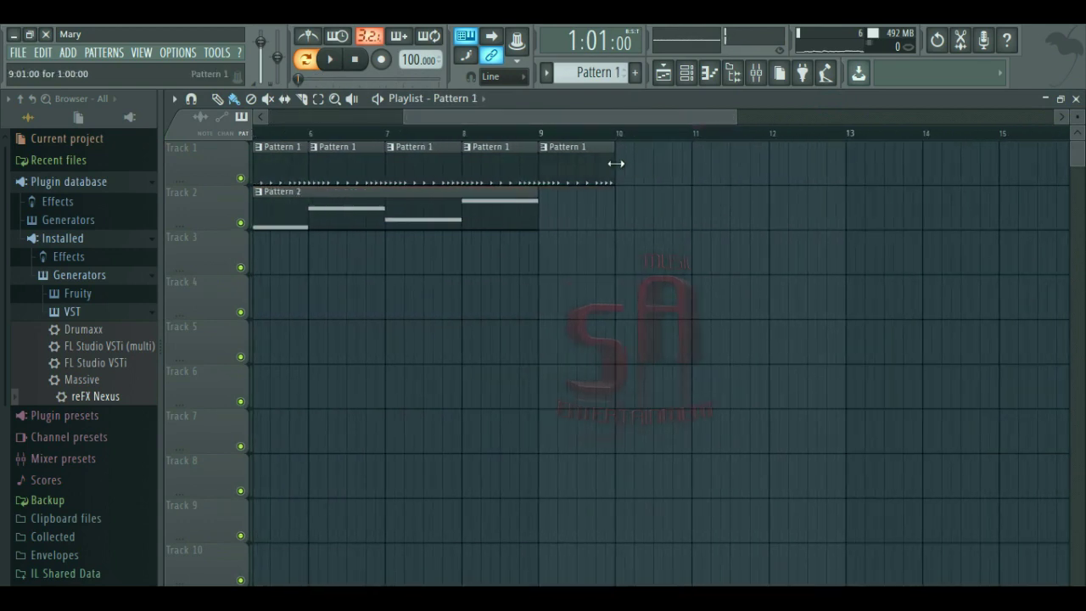
{"action": "left_click_drag", "start_coordinate": [626, 168], "coordinate": [806, 168]}
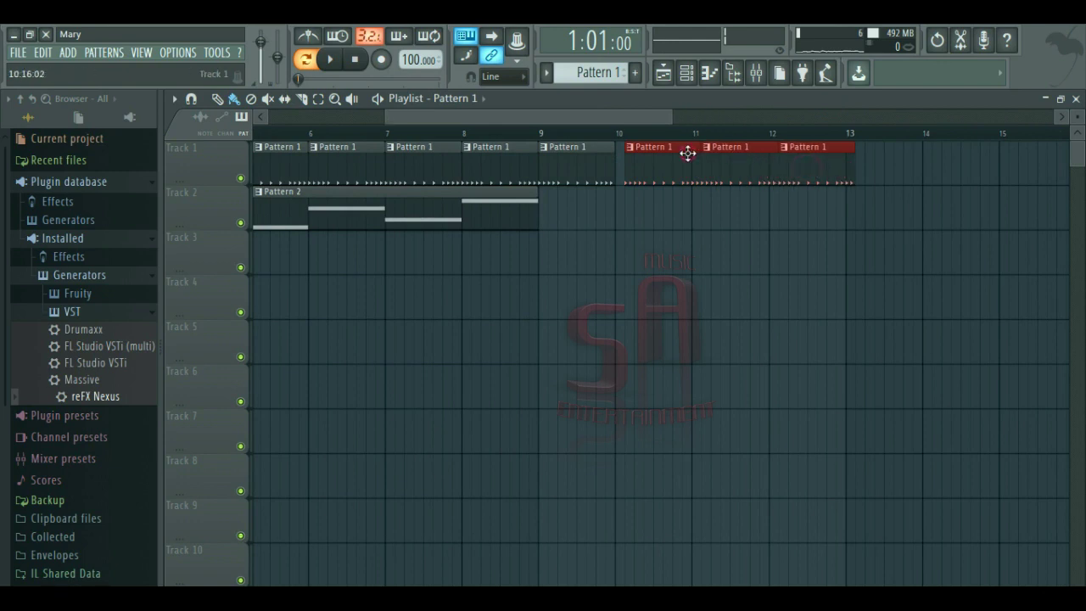
{"action": "left_click_drag", "start_coordinate": [688, 153], "coordinate": [673, 153]}
Add a third Pattern 2 clip at bar 9 on Track 2 and play the whole arrangement from bar 1.
{"action": "left_click", "coordinate": [517, 200]}
{"action": "left_click_drag", "start_coordinate": [562, 204], "coordinate": [602, 196]}
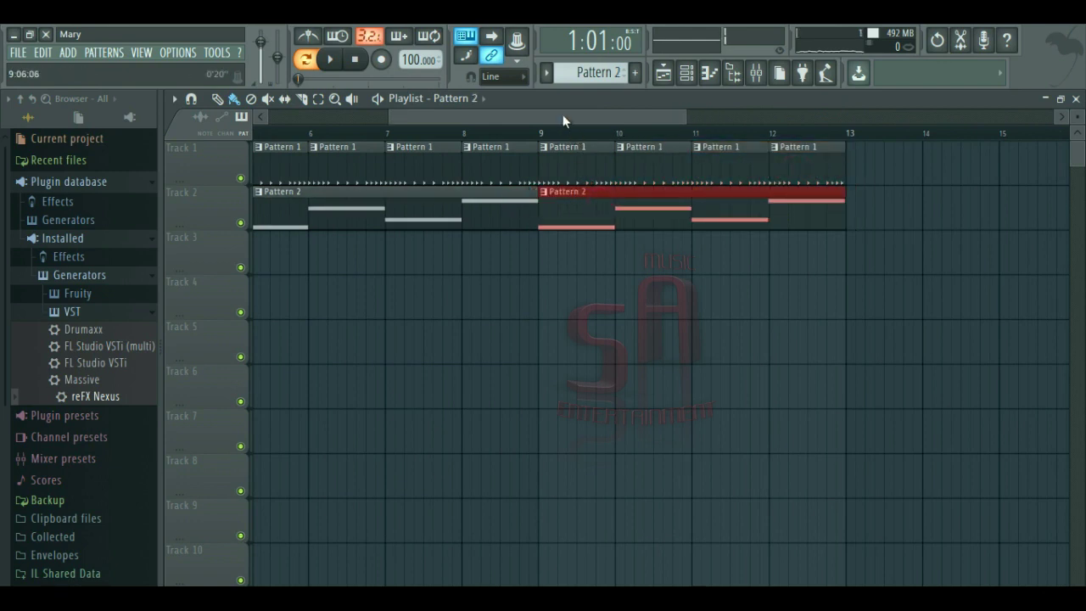
{"action": "left_click_drag", "start_coordinate": [563, 115], "coordinate": [201, 107]}
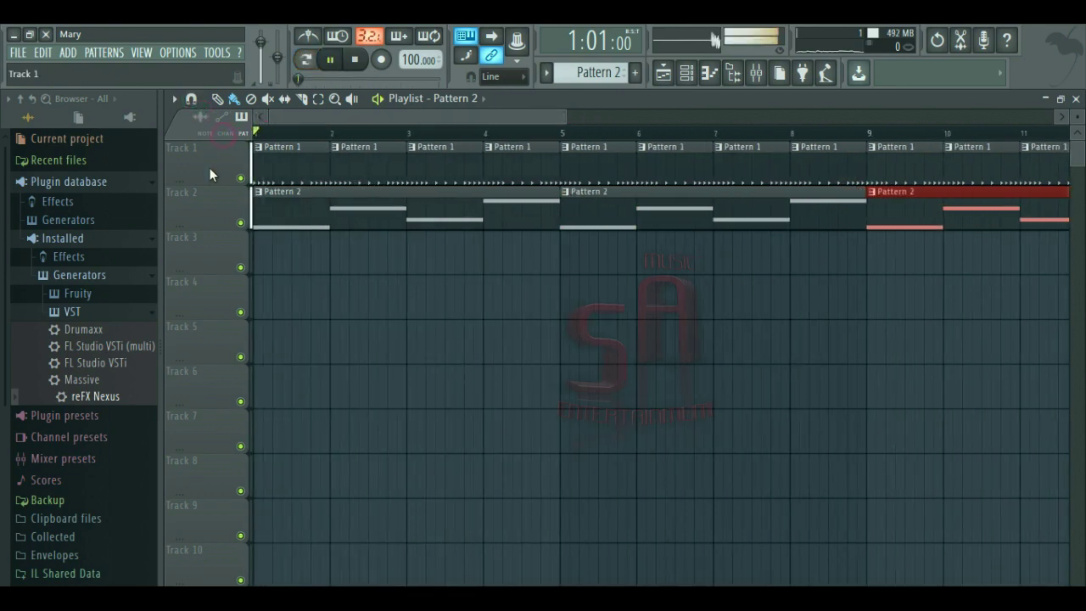
{"action": "key", "text": "space"}
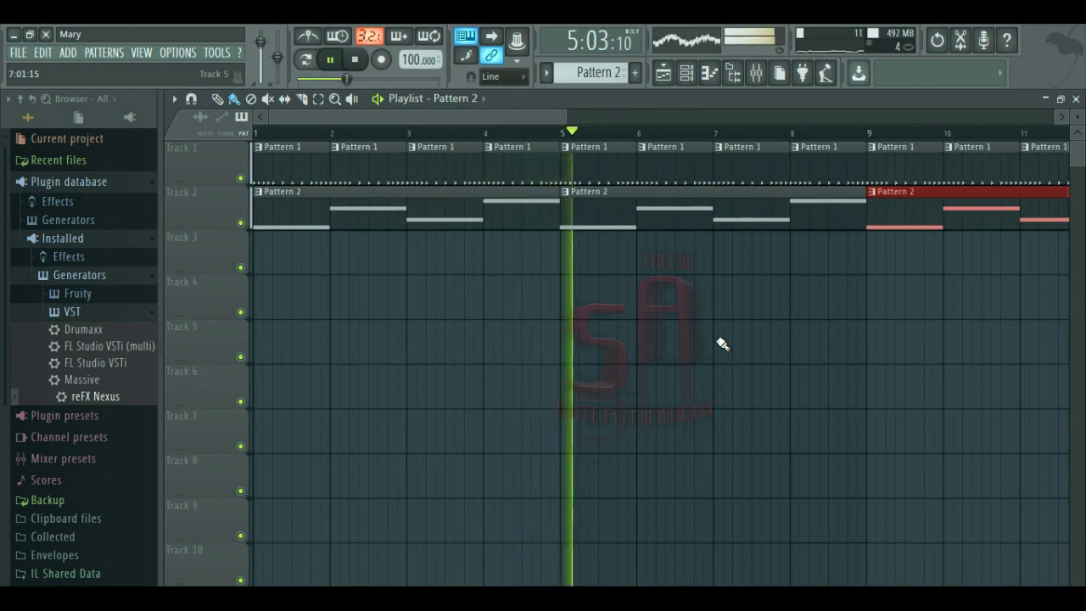
{"action": "scroll", "coordinate": [550, 138], "scroll_direction": "down", "scroll_amount": 1}
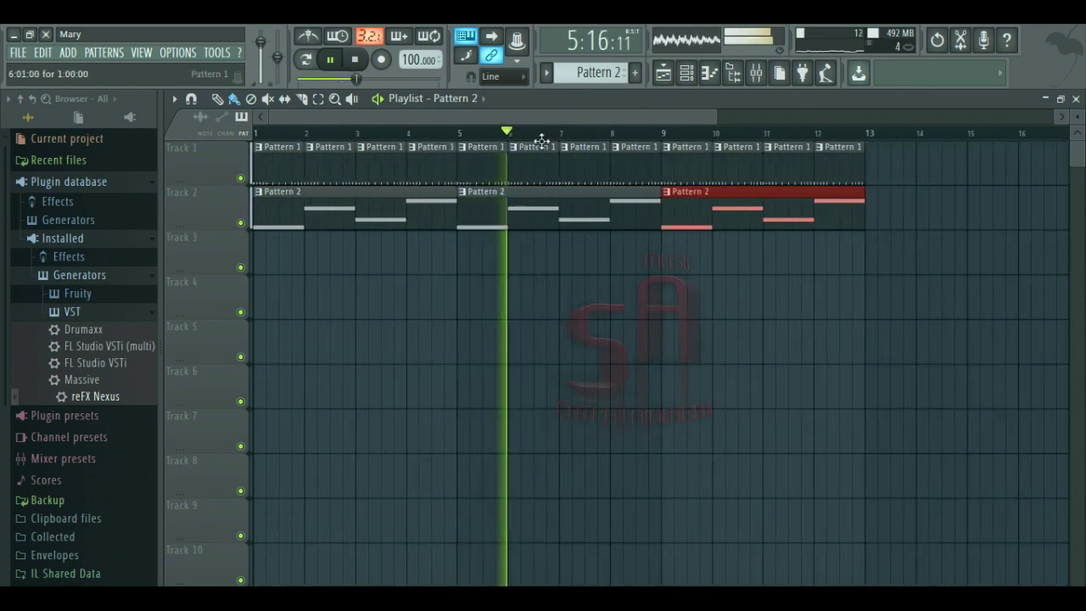
Collapse the VST generator list in the browser while the arrangement plays.
{"action": "scroll", "coordinate": [538, 141], "scroll_direction": "down", "scroll_amount": 1}
{"action": "left_click", "coordinate": [73, 312]}
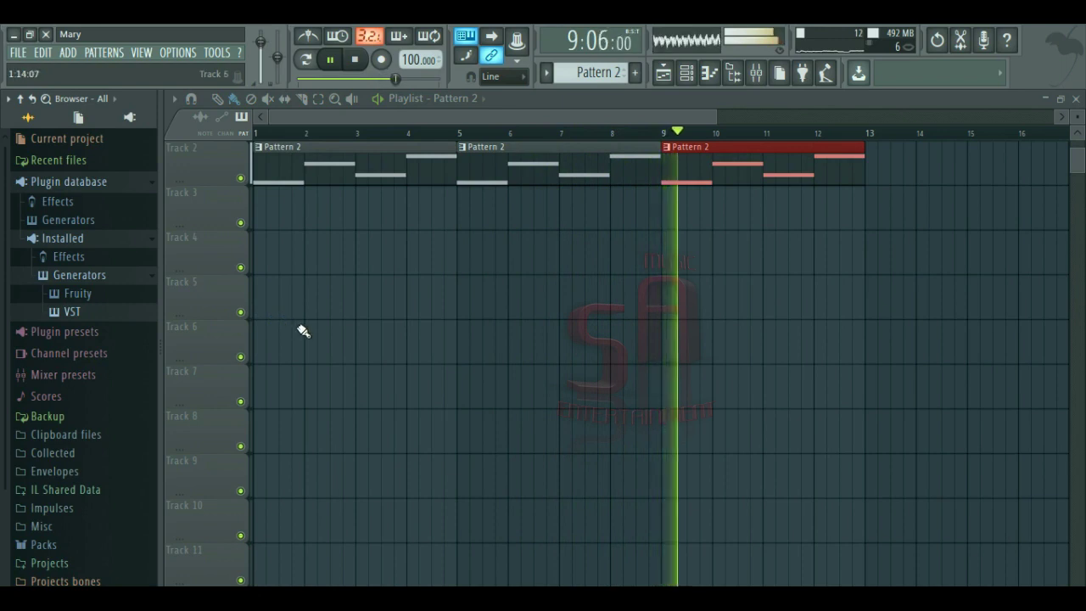
{"action": "scroll", "coordinate": [728, 332], "scroll_direction": "up", "scroll_amount": 1}
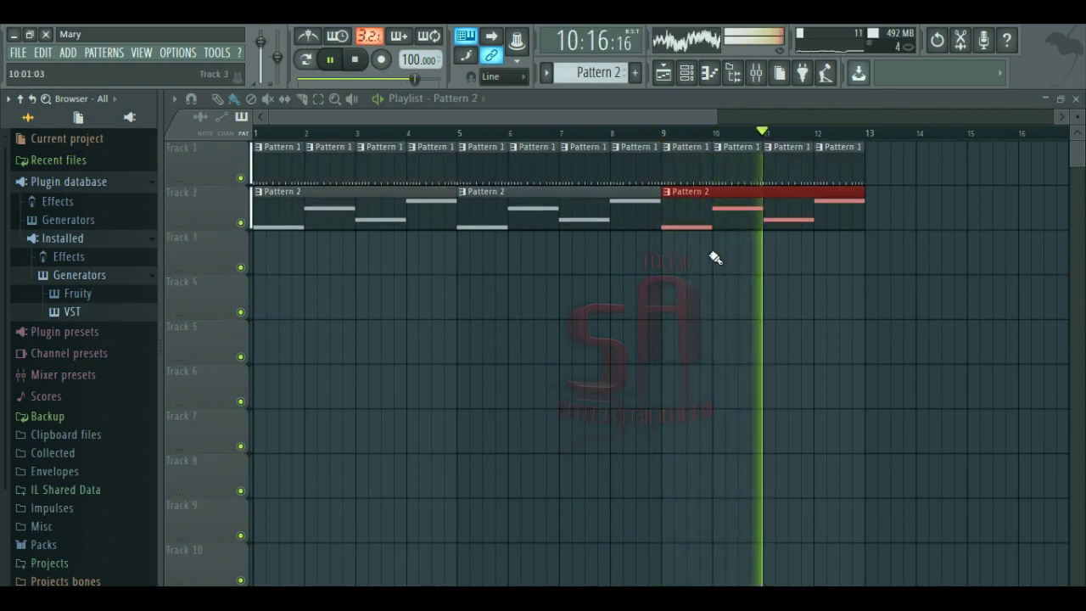
Audition the song with the 808 CH, 808 Snare and Grv Kick 03 channels muted, unmute all three, and stop playback.
{"action": "left_click", "coordinate": [684, 73]}
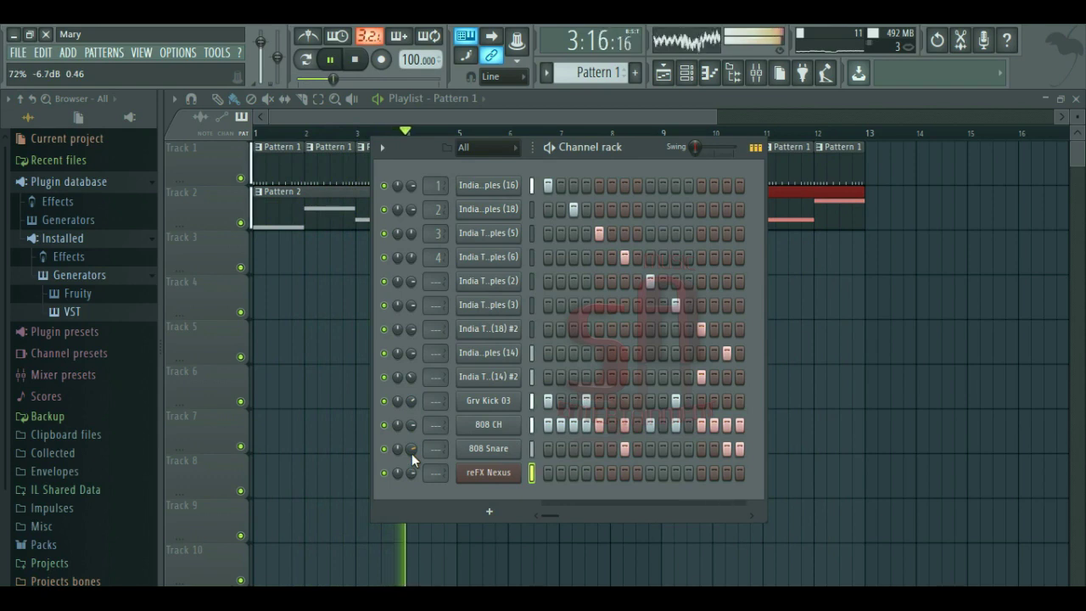
{"action": "left_click", "coordinate": [384, 424]}
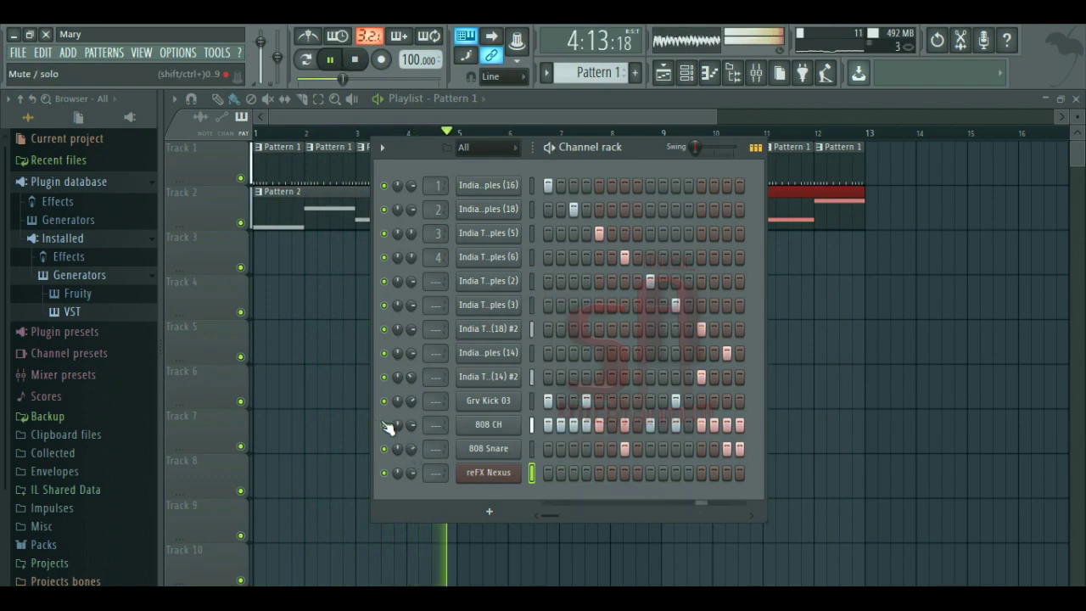
{"action": "left_click", "coordinate": [383, 449]}
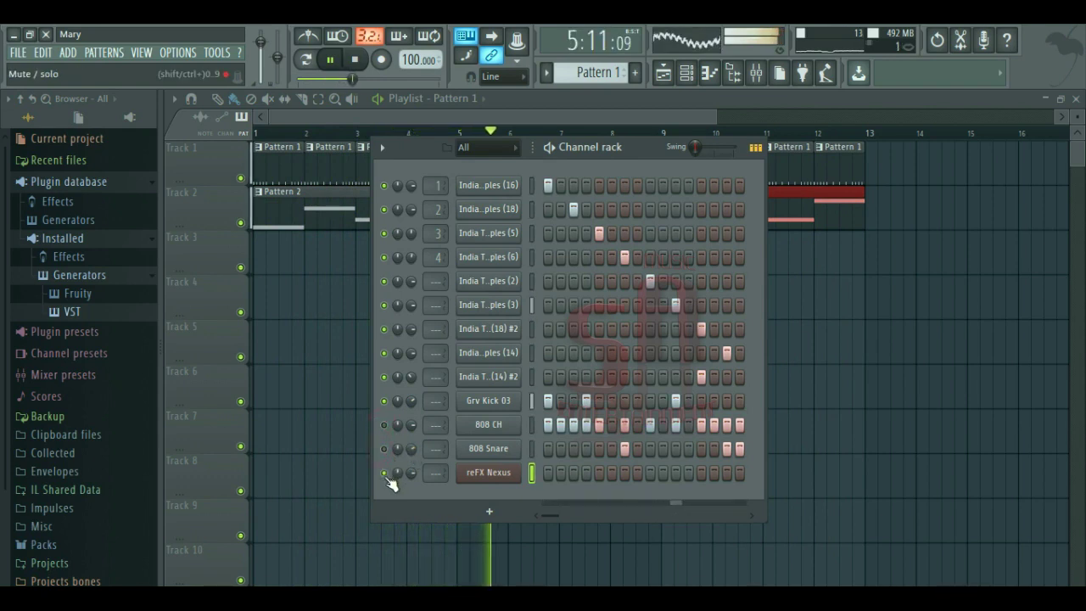
{"action": "left_click", "coordinate": [384, 401]}
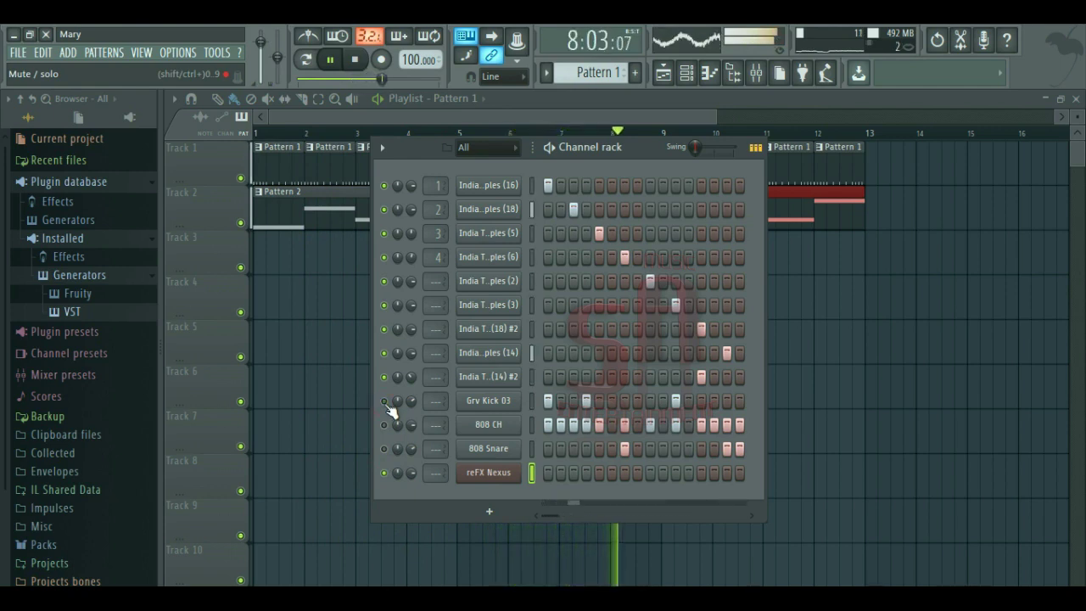
{"action": "left_click", "coordinate": [384, 424]}
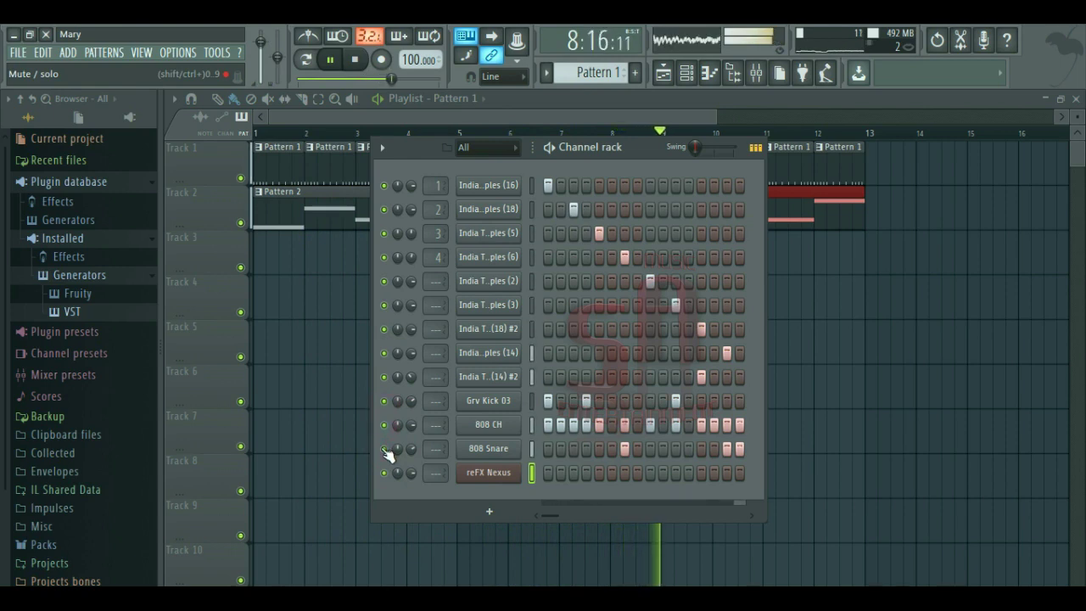
{"action": "left_click", "coordinate": [567, 99]}
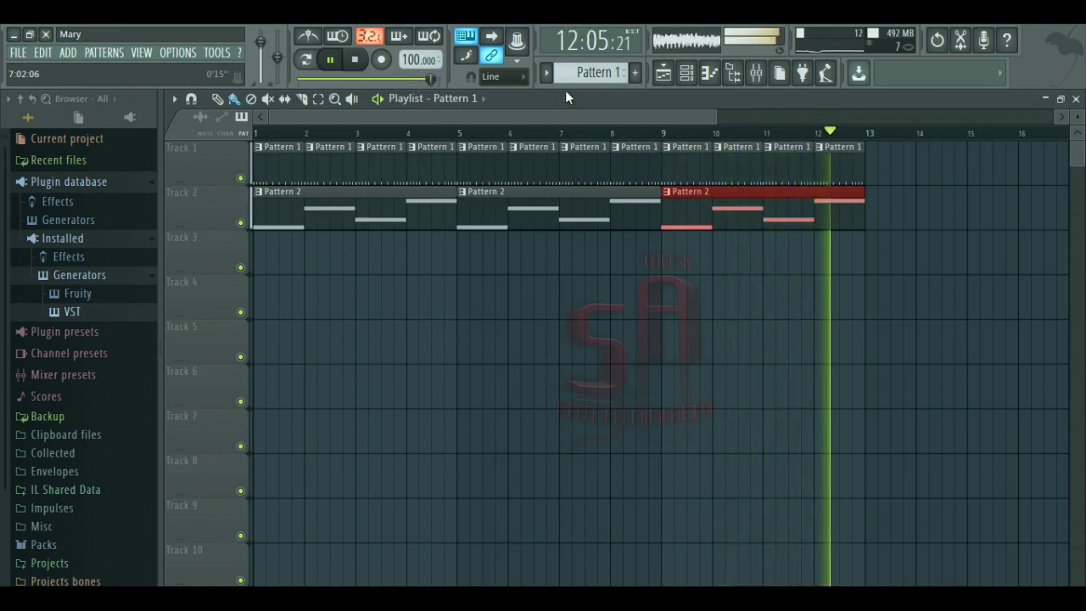
{"action": "key", "text": "space"}
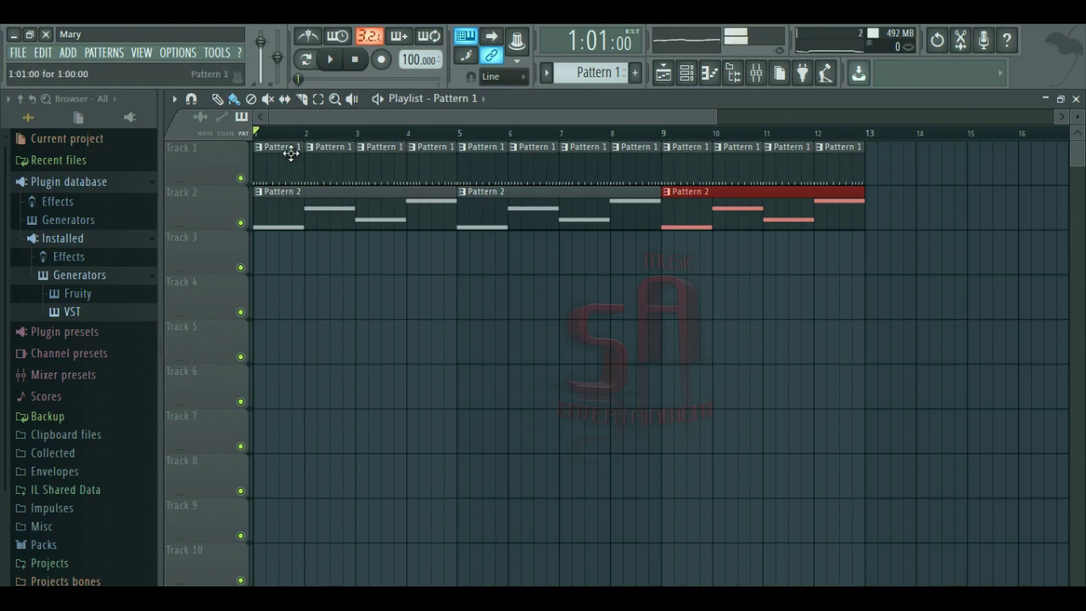
Widen the channel rack to show 32 steps, move it below the playlist's pattern clips, and hide it.
{"action": "left_click", "coordinate": [687, 73]}
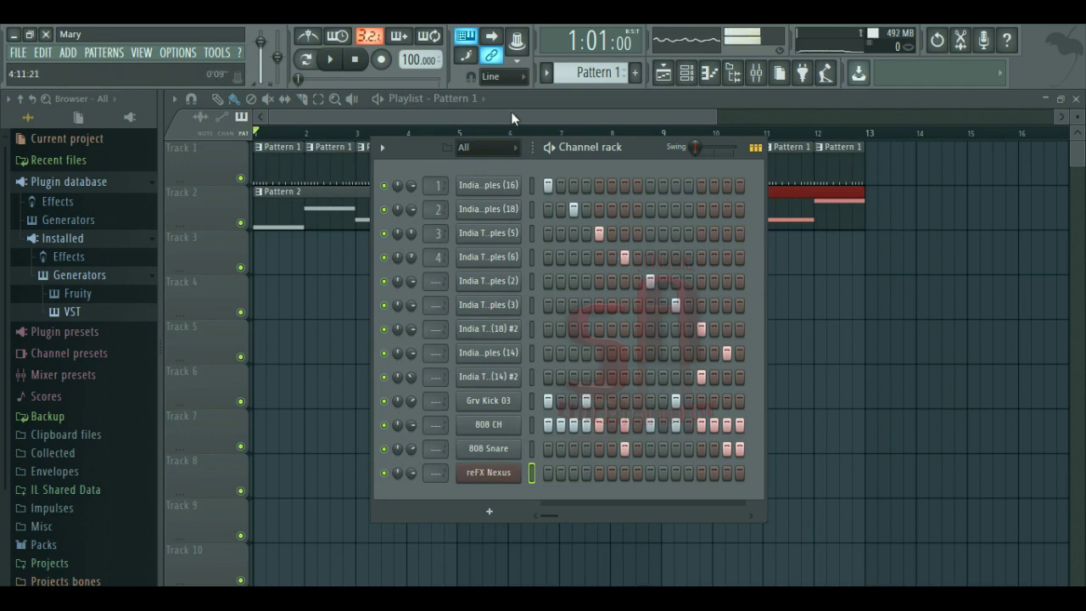
{"action": "key", "text": "F6"}
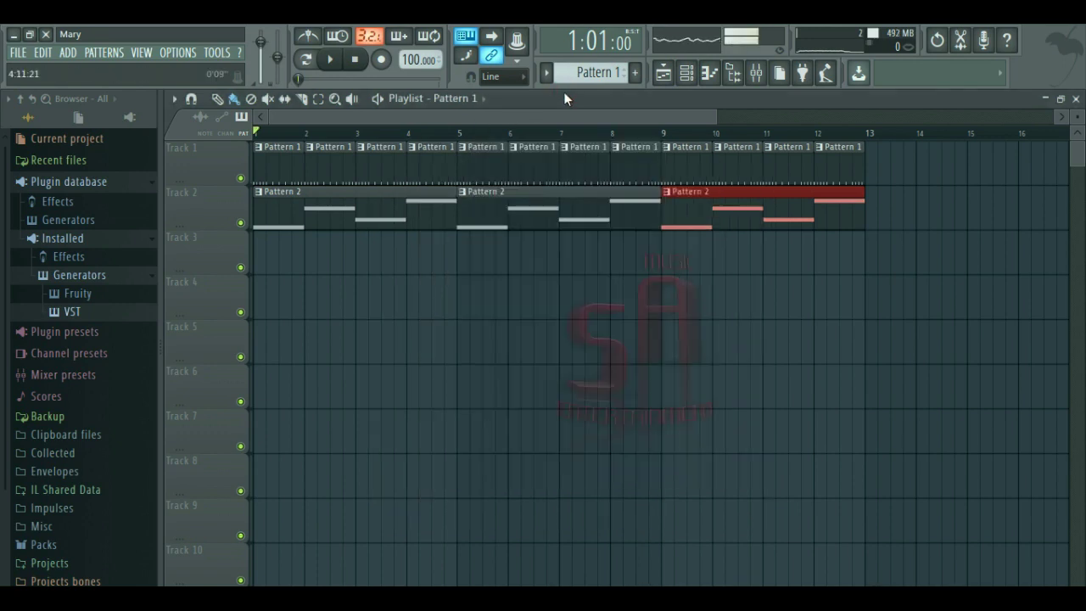
{"action": "left_click", "coordinate": [687, 73]}
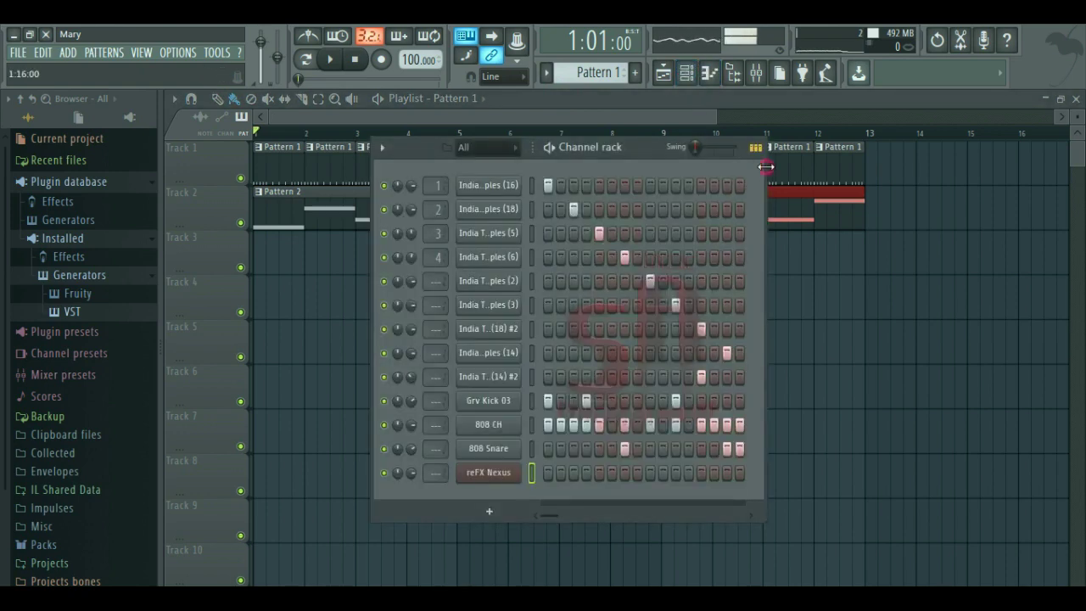
{"action": "left_click_drag", "start_coordinate": [765, 166], "coordinate": [956, 176]}
{"action": "left_click_drag", "start_coordinate": [791, 148], "coordinate": [586, 160]}
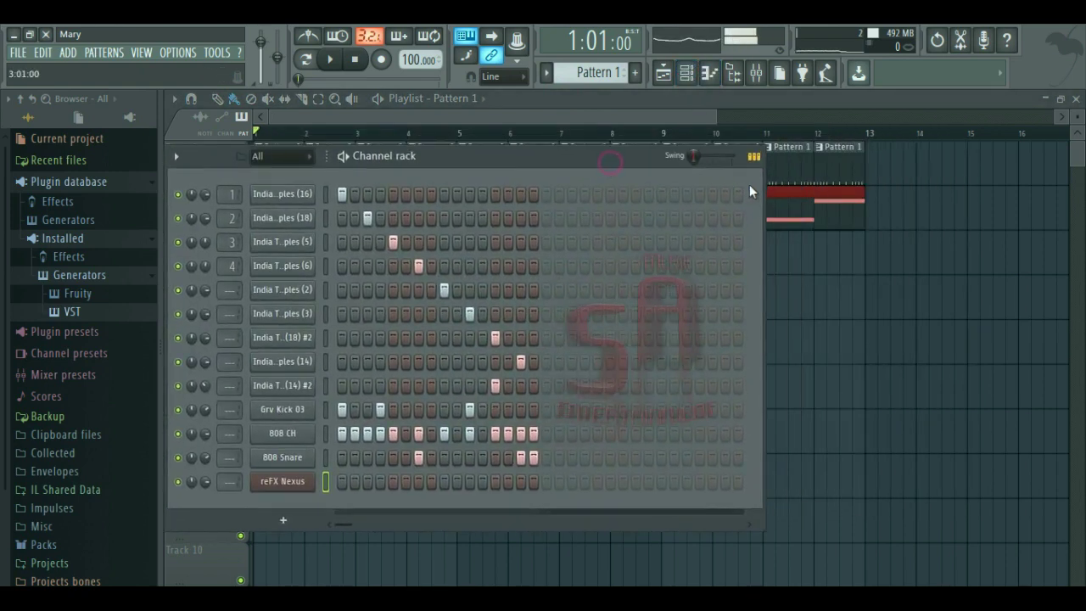
{"action": "mouse_move", "coordinate": [764, 186]}
{"action": "left_mouse_down"}
{"action": "mouse_move", "coordinate": [897, 194]}
{"action": "mouse_move", "coordinate": [764, 191]}
{"action": "left_mouse_up"}
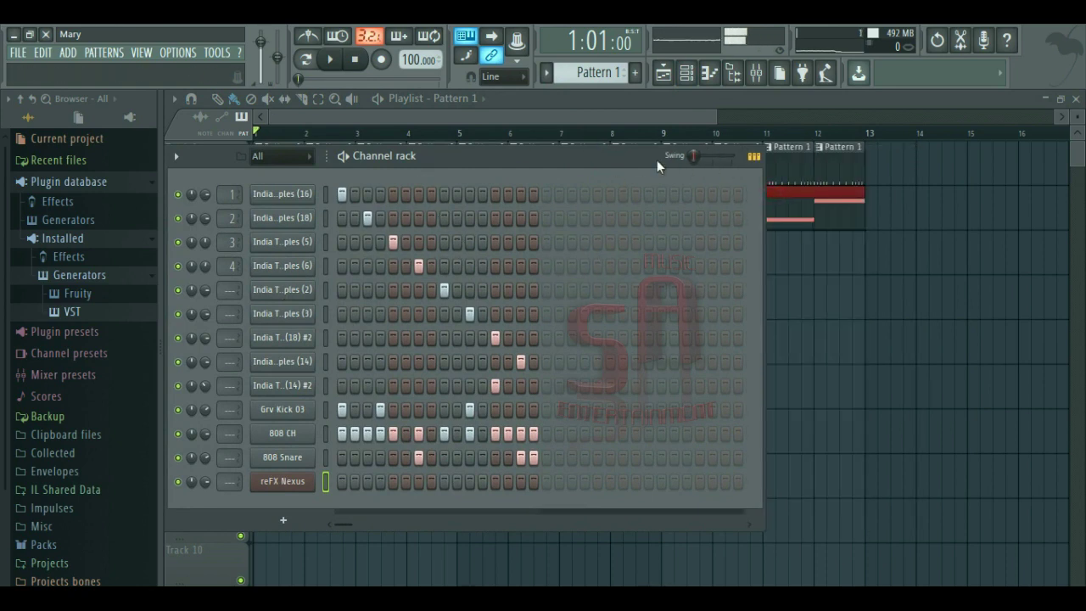
{"action": "left_click_drag", "start_coordinate": [657, 160], "coordinate": [642, 338]}
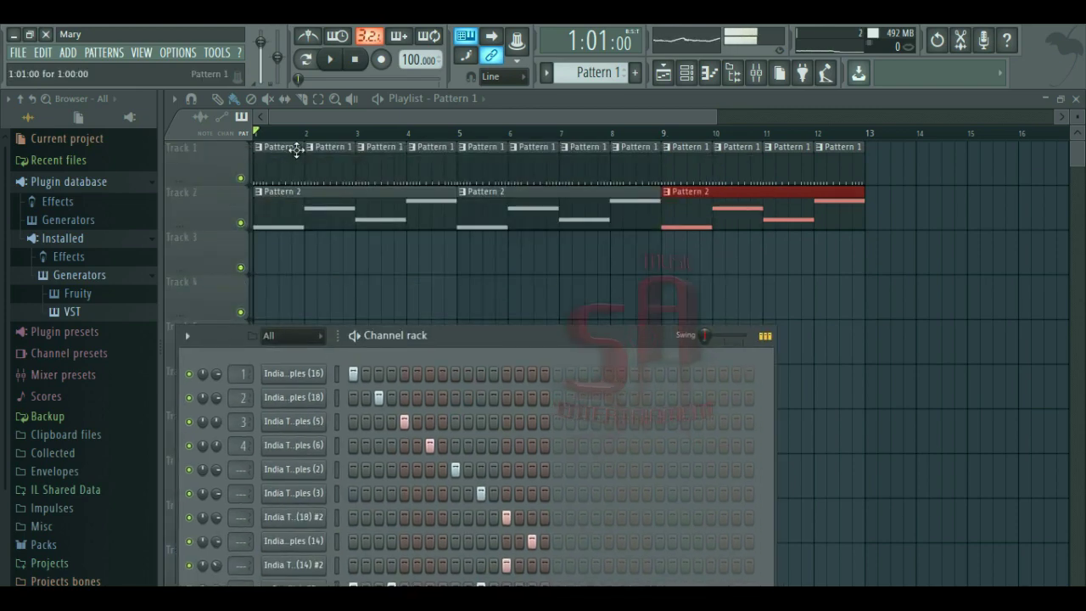
{"action": "key", "text": "F6"}
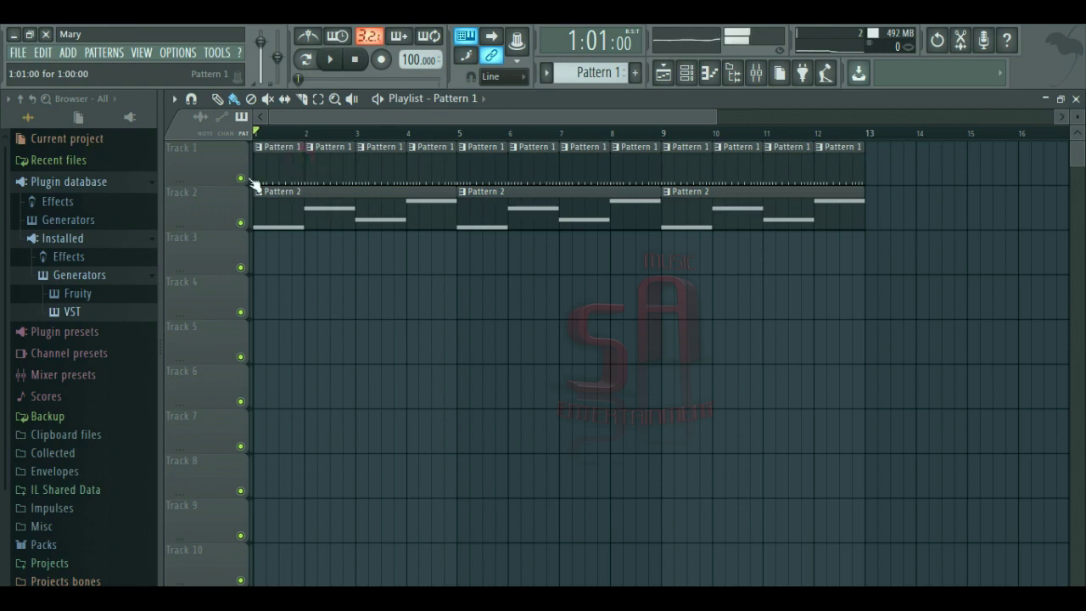
Show the channel rack again and move it back up over the playlist's pattern clips.
{"action": "left_click", "coordinate": [708, 73]}
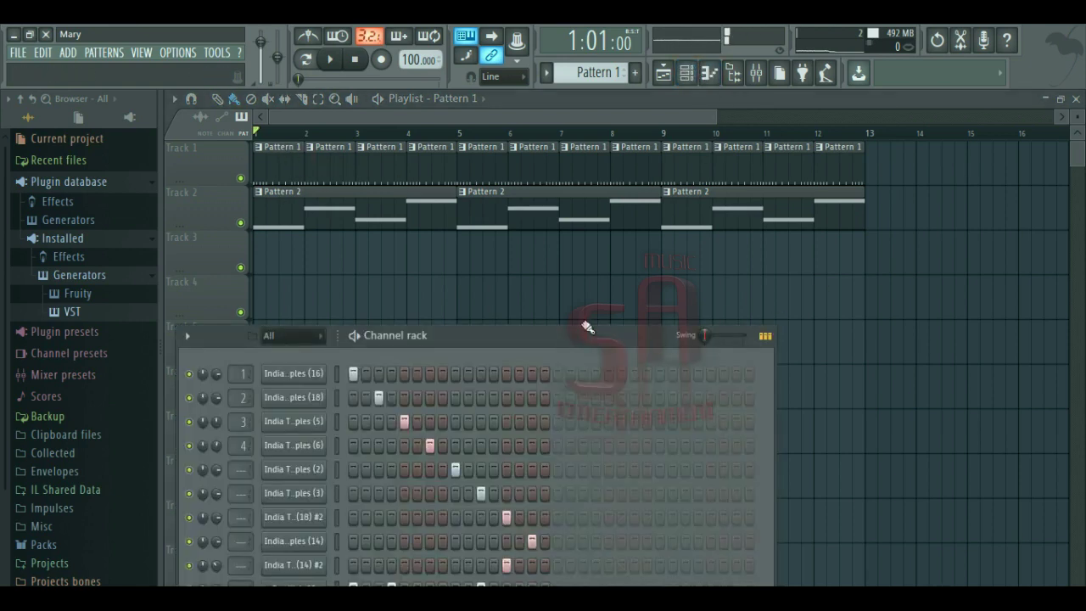
{"action": "left_click_drag", "start_coordinate": [579, 339], "coordinate": [659, 142]}
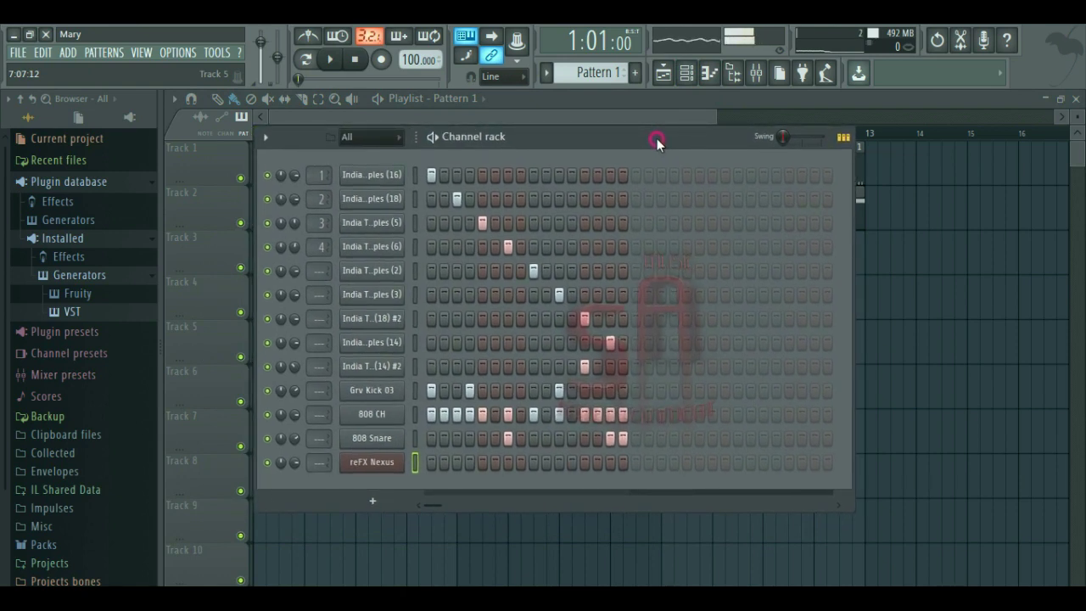
{"action": "left_click", "coordinate": [681, 93]}
{"action": "left_click", "coordinate": [687, 73]}
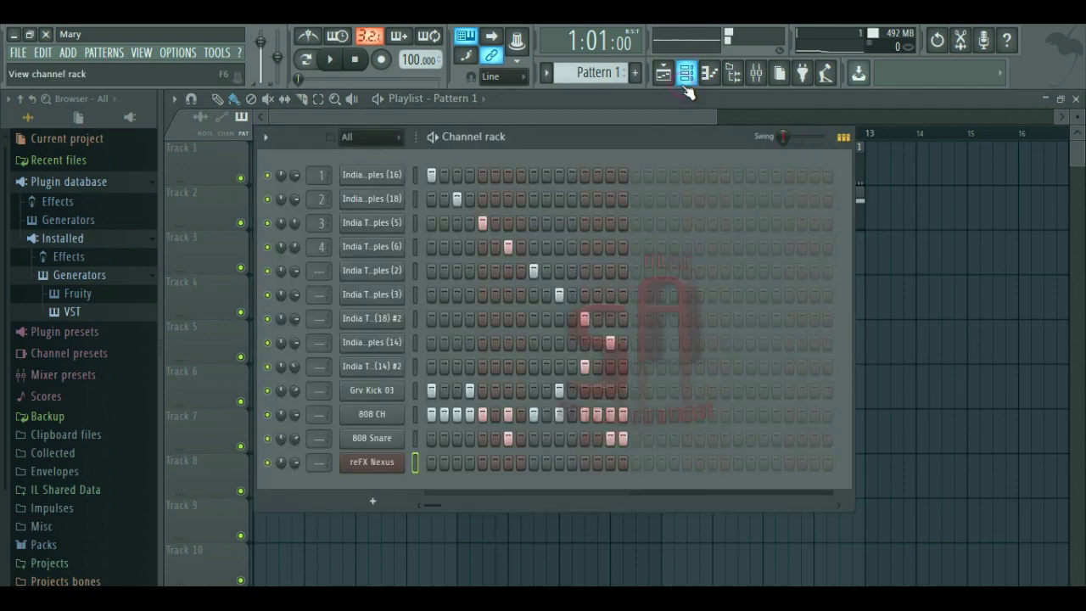